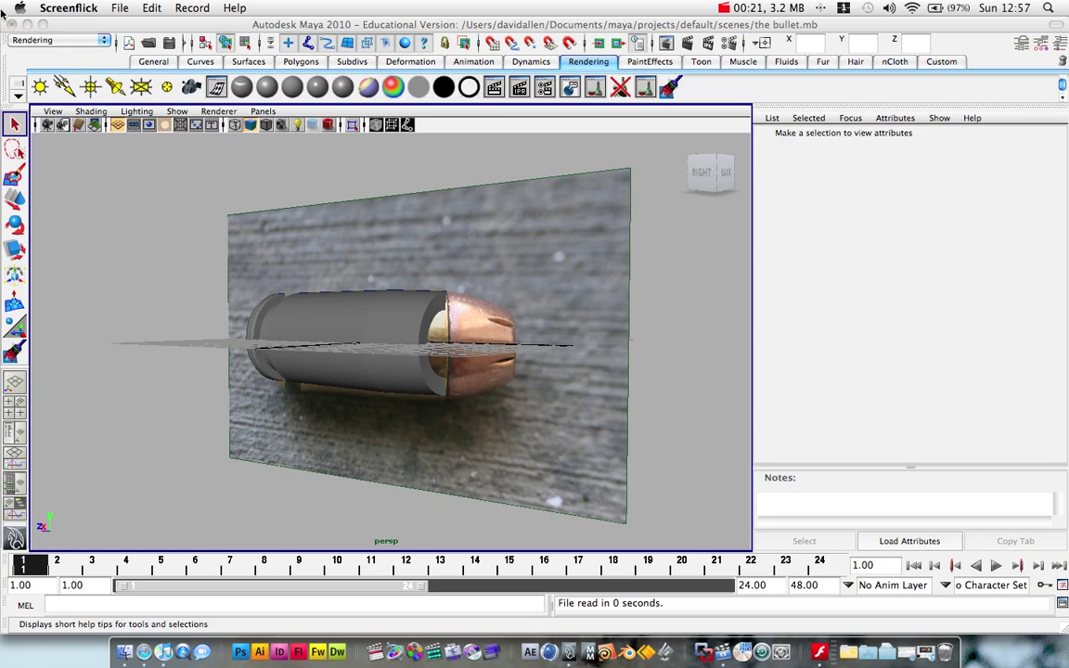
Step: Select the bullet casing together with the reference image plane, and show all hidden objects in the scene
{"action": "mouse_move", "coordinate": [244, 221]}
{"action": "left_mouse_down", "text": "alt"}
{"action": "mouse_move", "coordinate": [390, 206]}
{"action": "mouse_move", "coordinate": [505, 252]}
{"action": "mouse_move", "coordinate": [277, 217]}
{"action": "mouse_move", "coordinate": [137, 222]}
{"action": "mouse_move", "coordinate": [306, 223]}
{"action": "mouse_move", "coordinate": [235, 217]}
{"action": "left_mouse_up", "text": "alt"}
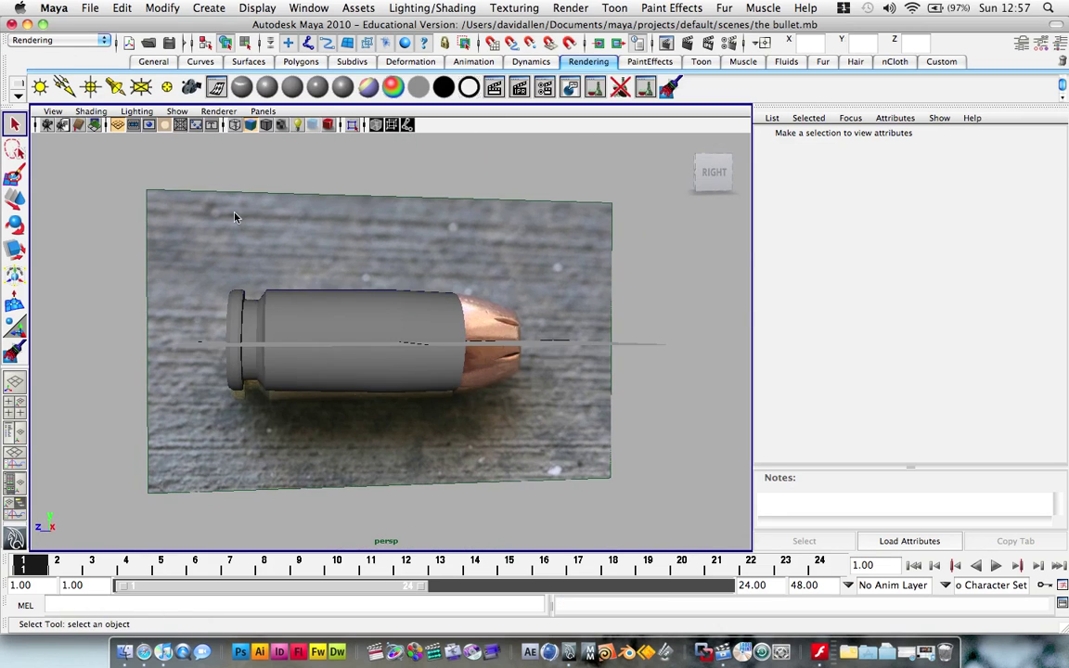
{"action": "left_click_drag", "start_coordinate": [133, 189], "coordinate": [446, 506]}
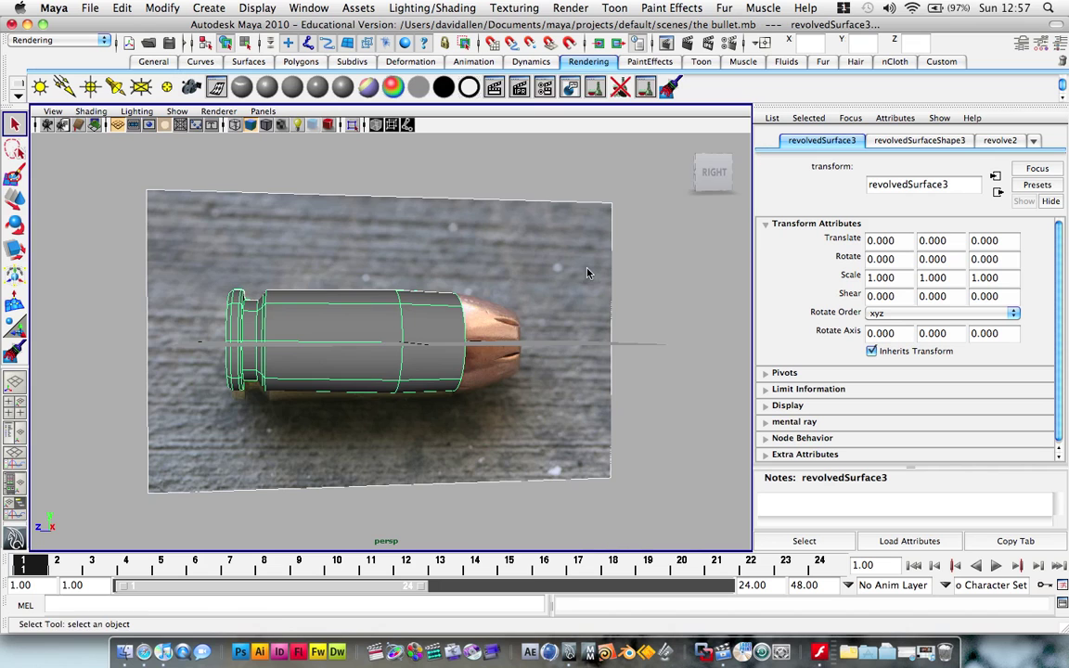
{"action": "left_click_drag", "start_coordinate": [586, 273], "coordinate": [544, 276], "text": "alt"}
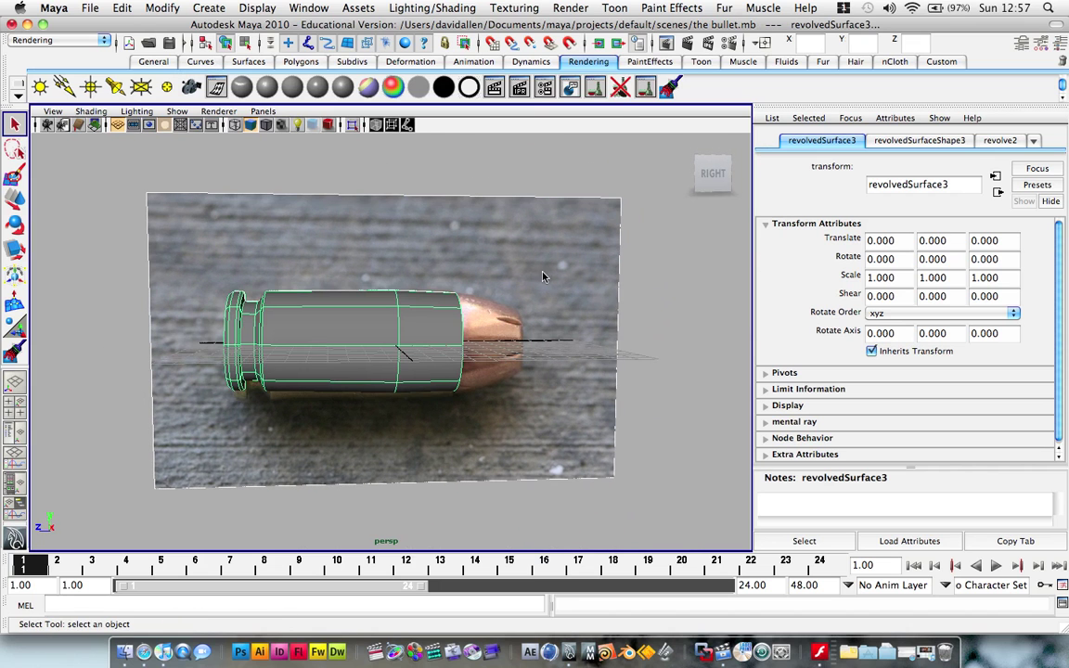
{"action": "left_click", "coordinate": [638, 283]}
{"action": "left_click_drag", "start_coordinate": [257, 325], "coordinate": [607, 449]}
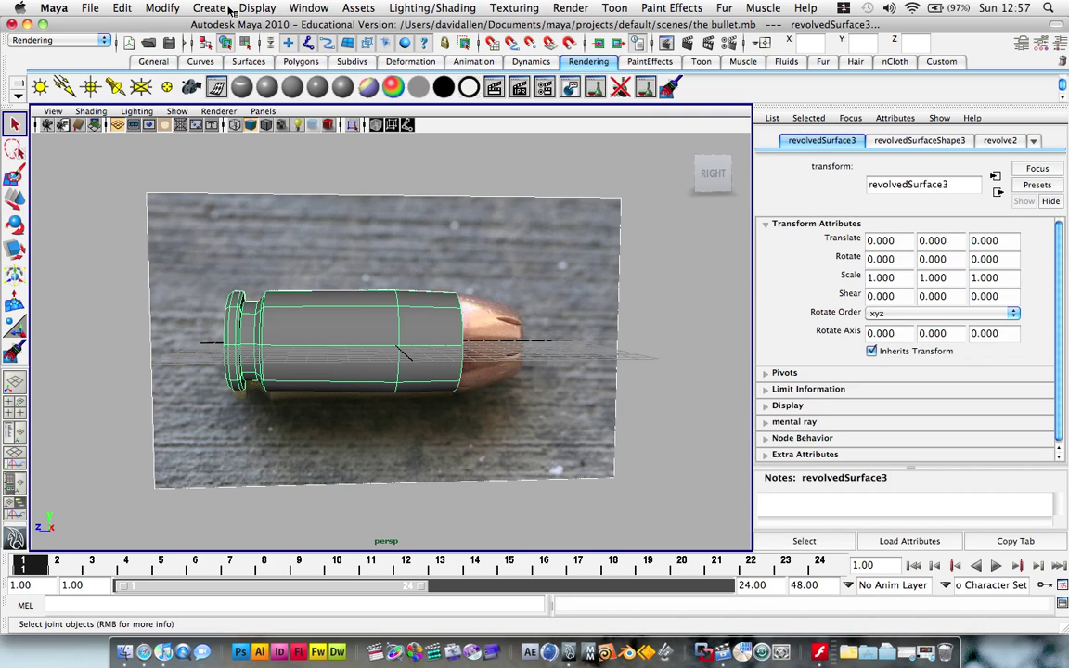
{"action": "left_click", "coordinate": [257, 8]}
{"action": "mouse_move", "coordinate": [283, 107]}
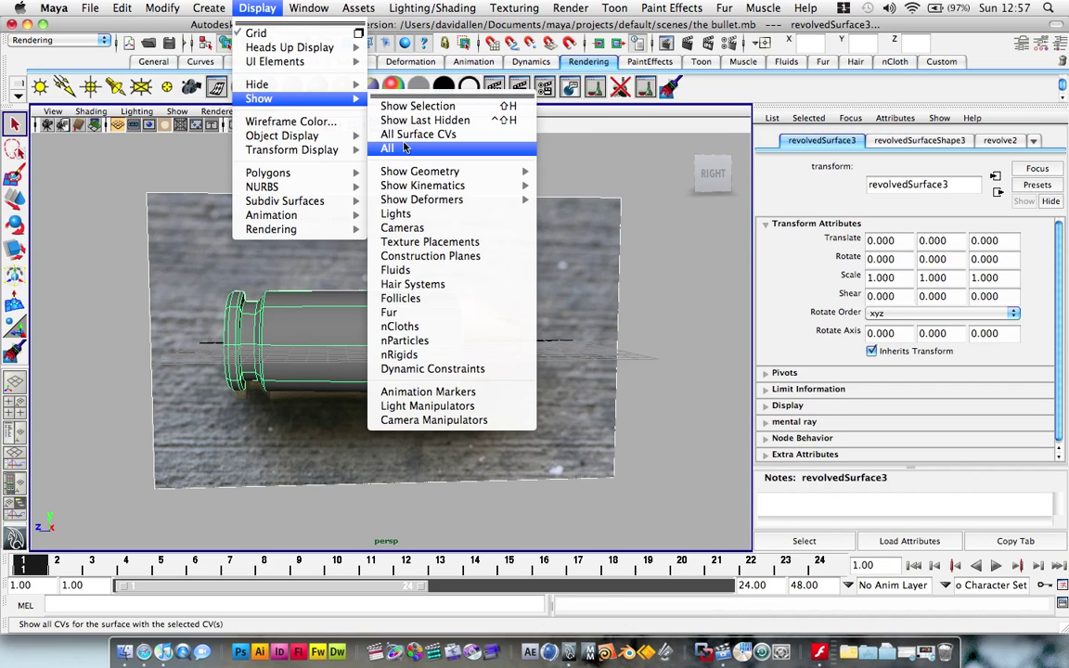
{"action": "left_click", "coordinate": [390, 148]}
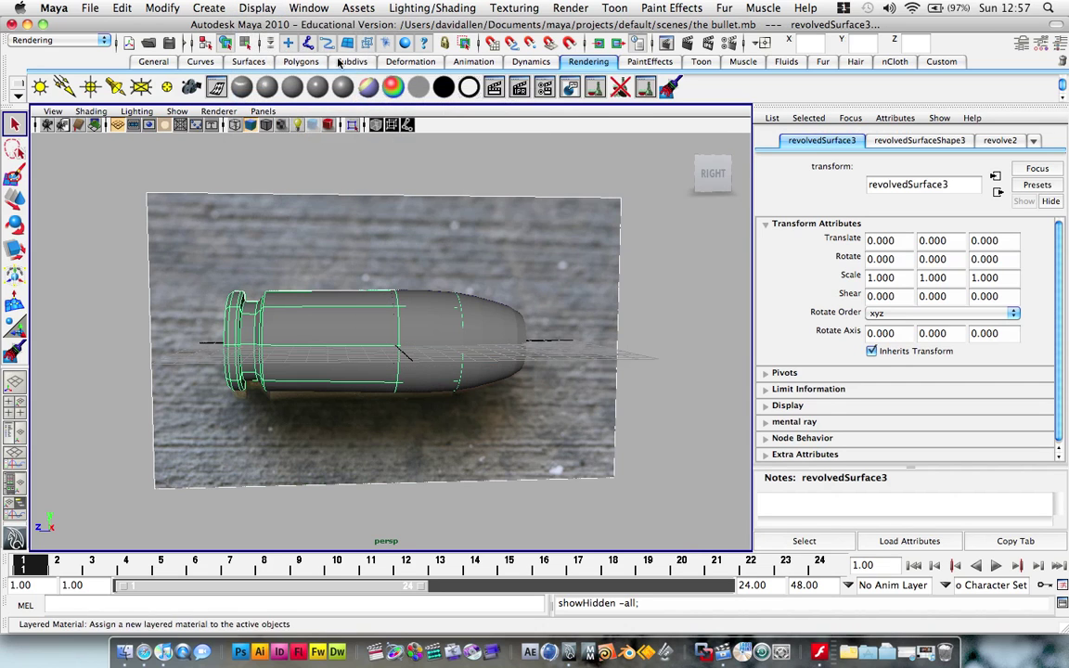
Step: Hide the selected casing and reference image plane to isolate the bullet tip
{"action": "left_click", "coordinate": [257, 9]}
{"action": "mouse_move", "coordinate": [315, 84]}
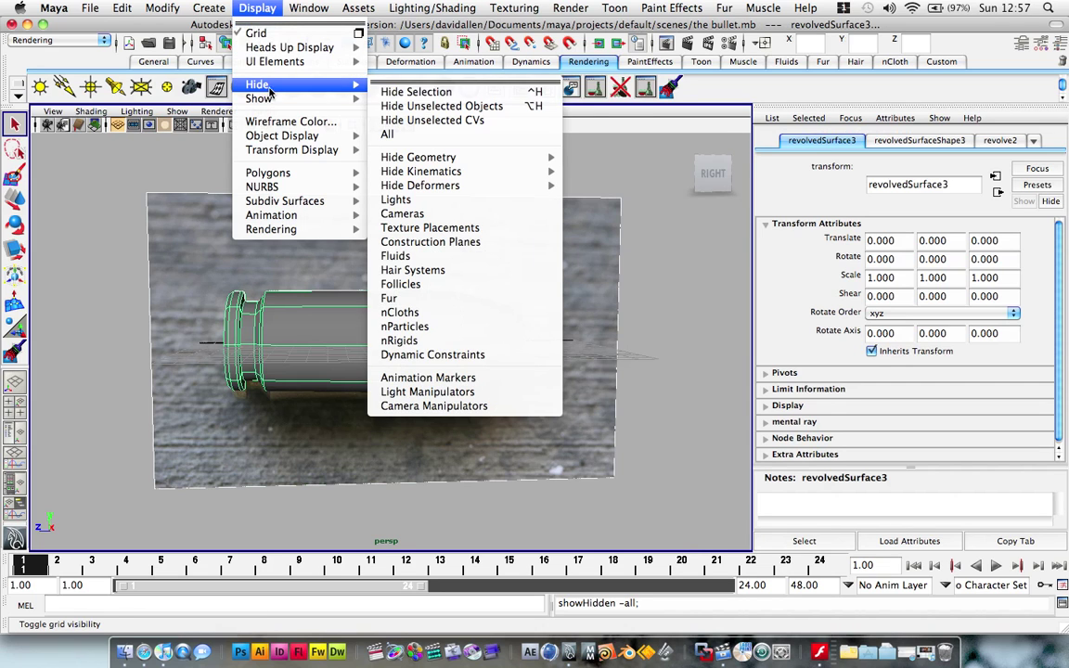
{"action": "left_click", "coordinate": [399, 93]}
{"action": "mouse_move", "coordinate": [497, 304]}
{"action": "left_mouse_down", "text": "alt"}
{"action": "mouse_move", "coordinate": [546, 329]}
{"action": "mouse_move", "coordinate": [371, 327]}
{"action": "mouse_move", "coordinate": [520, 326]}
{"action": "mouse_move", "coordinate": [445, 327]}
{"action": "mouse_move", "coordinate": [499, 327]}
{"action": "left_mouse_up", "text": "alt"}
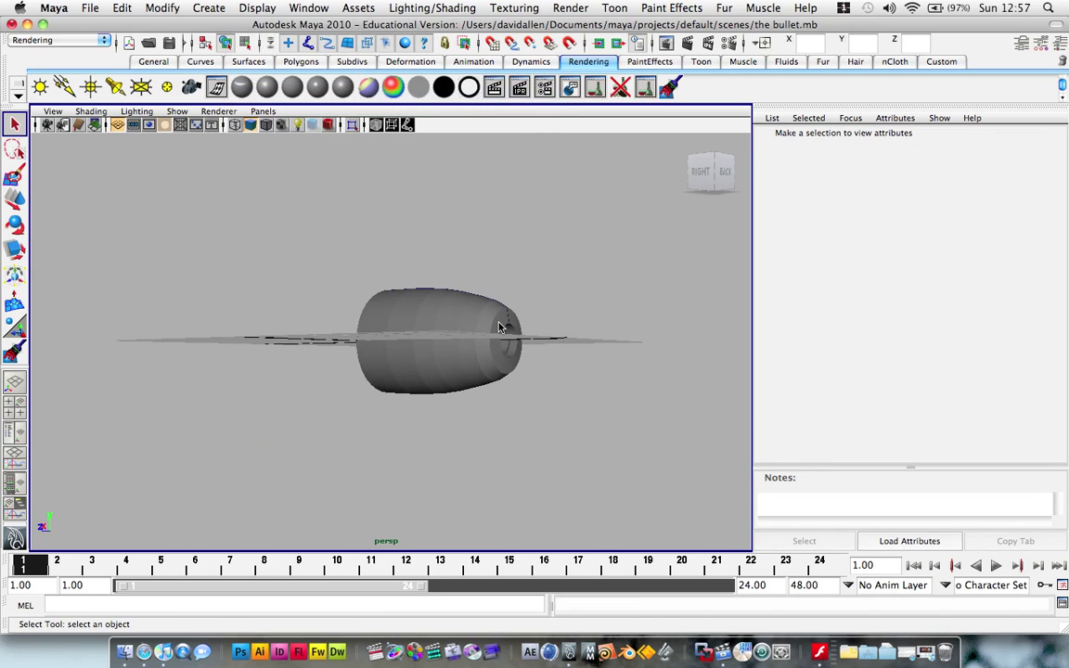
{"action": "scroll", "coordinate": [525, 311], "scroll_direction": "down", "scroll_amount": 5}
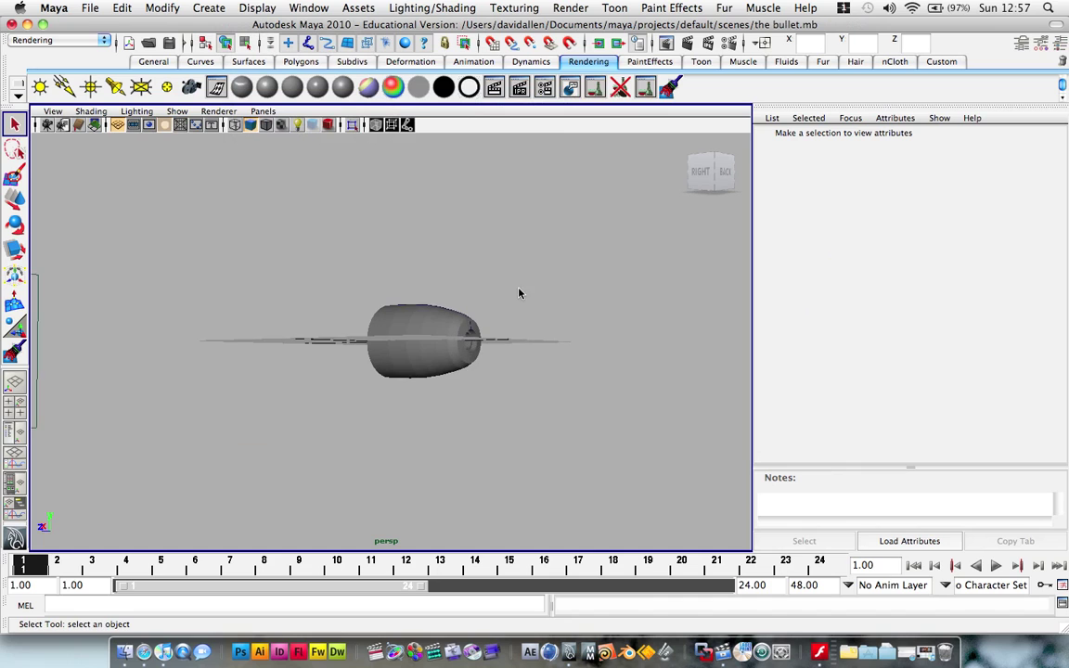
{"action": "scroll", "coordinate": [519, 293], "scroll_direction": "up", "scroll_amount": 4}
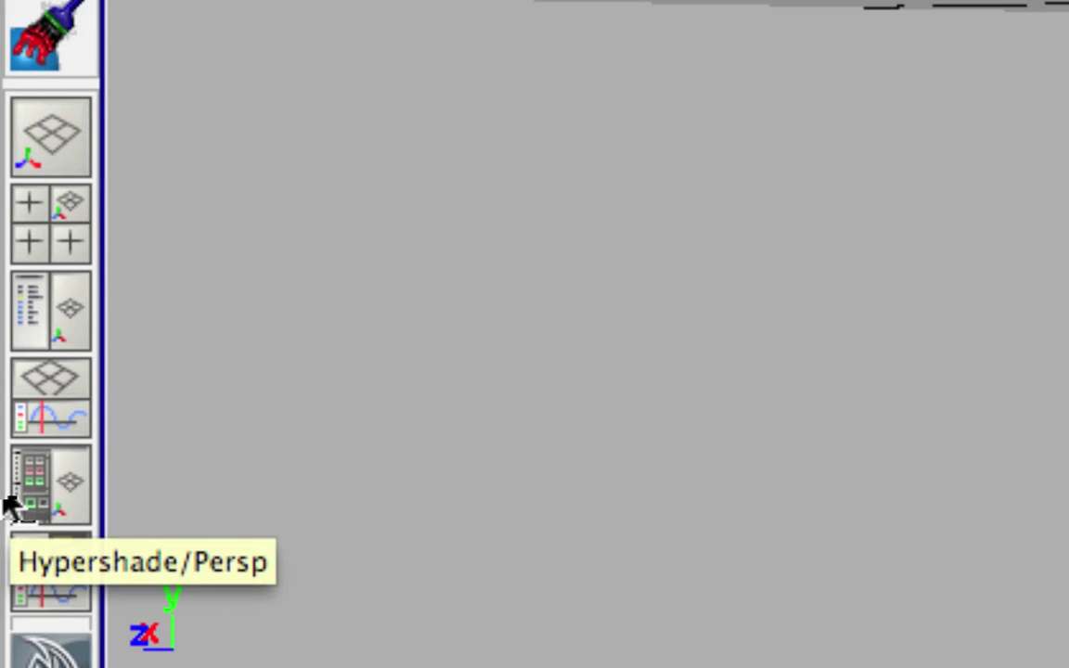
Step: Switch to the Hypershade/Persp layout and toggle the Hypershade between maximized and split view
{"action": "left_click", "coordinate": [11, 503]}
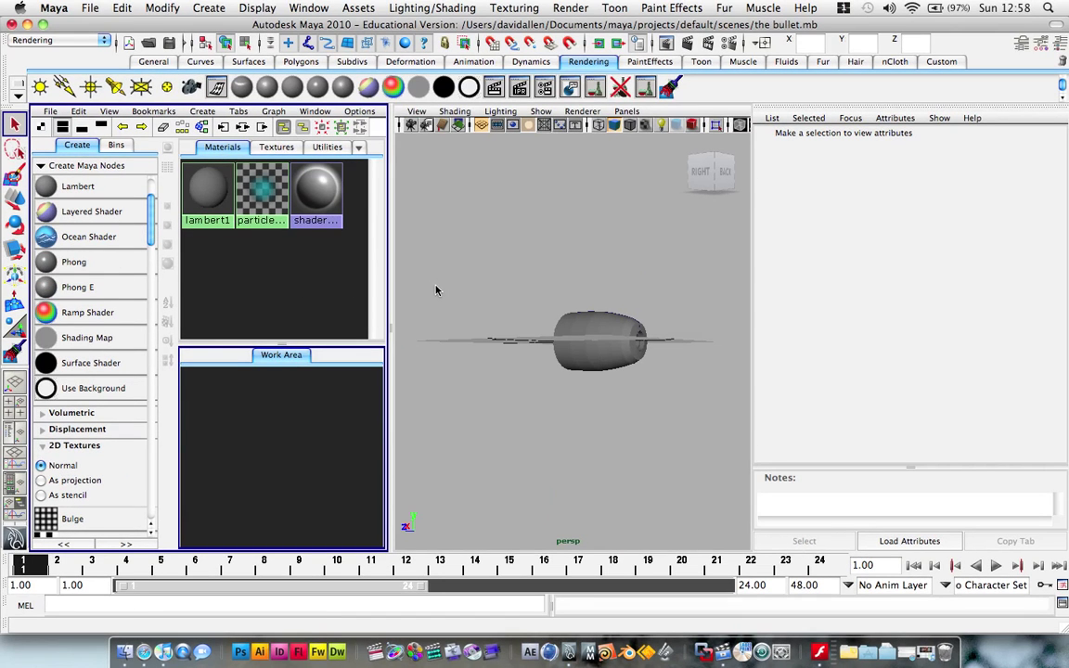
{"action": "key", "text": "space"}
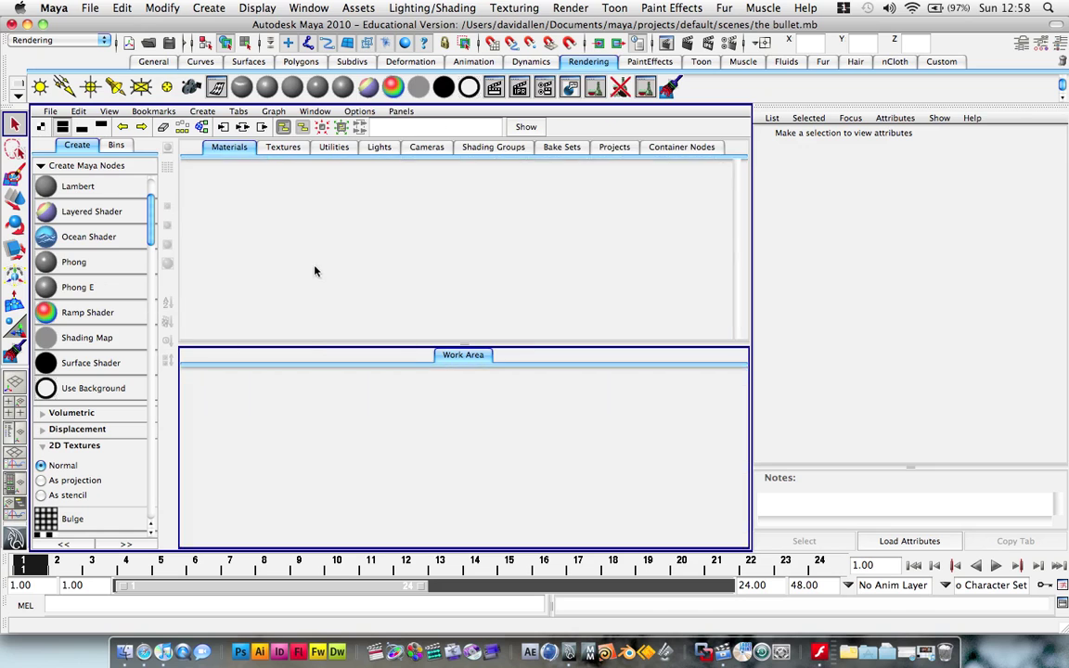
{"action": "key", "text": "space"}
{"action": "key", "text": "space"}
{"action": "key", "text": "space"}
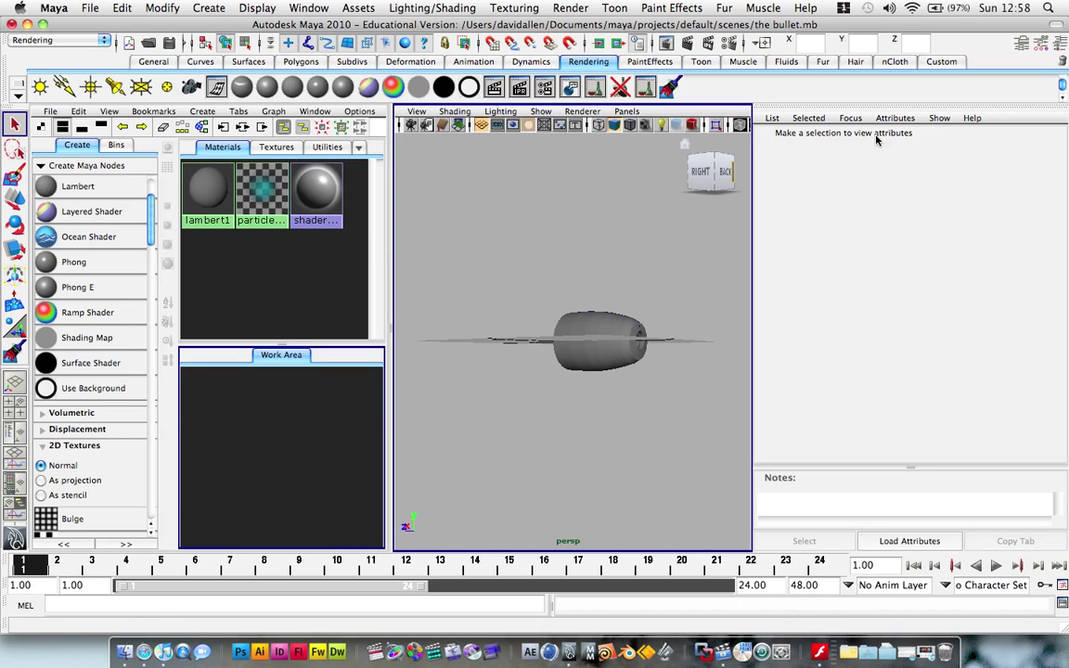
Step: Hide the surrounding interface elements, toggle the Hypershade between maximized and split view, and restore the interface
{"action": "left_click", "coordinate": [1058, 30]}
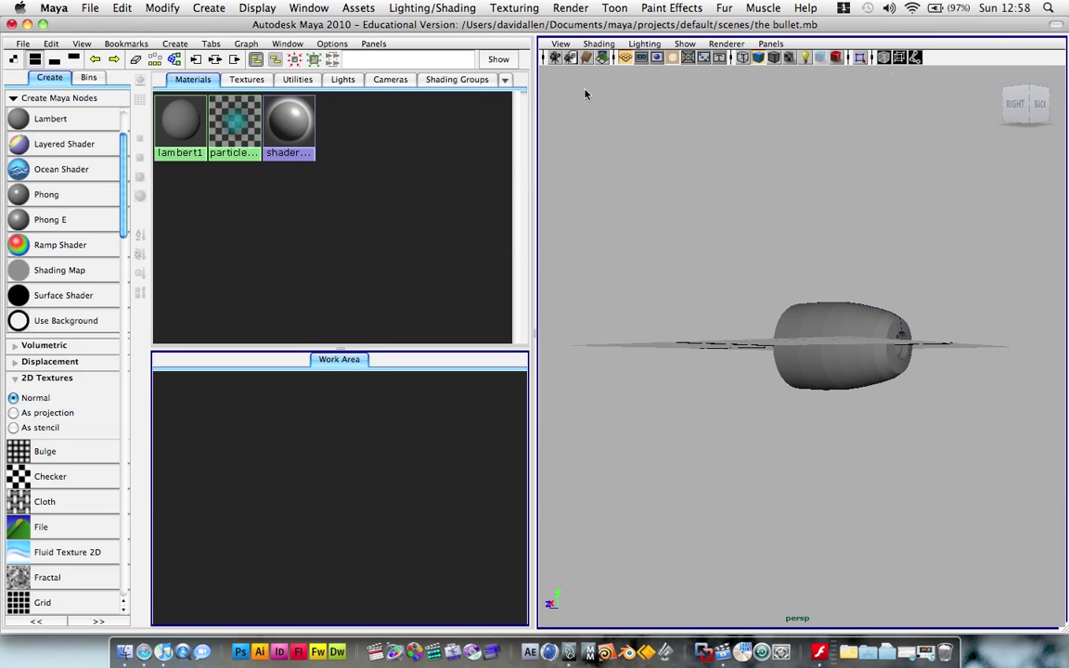
{"action": "key", "text": "space"}
{"action": "key", "text": "space"}
{"action": "key", "text": "space"}
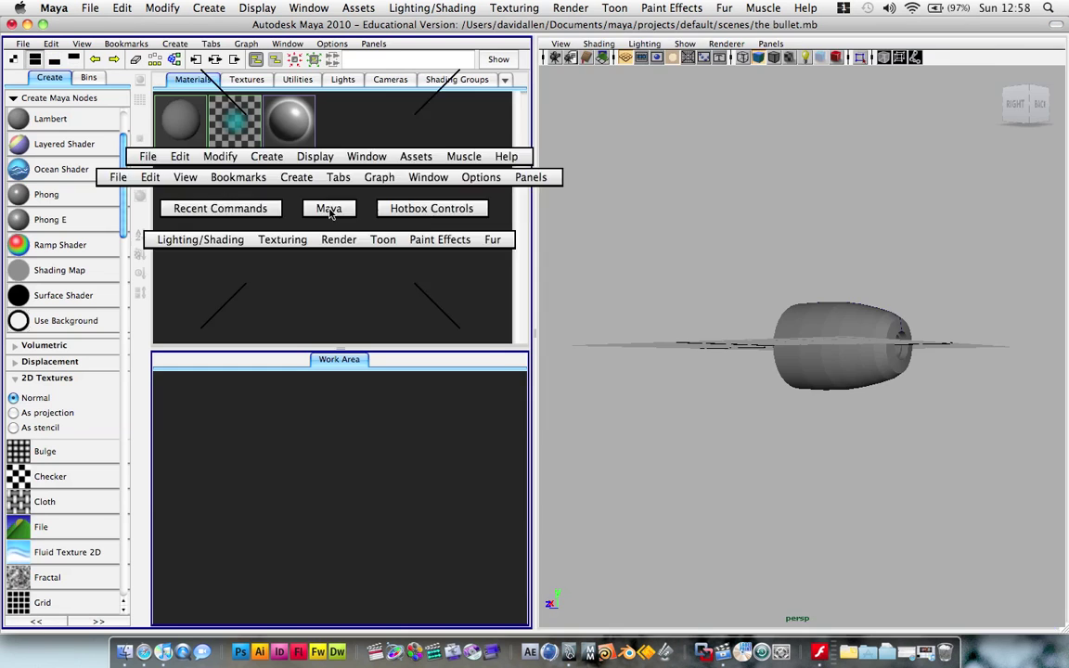
{"action": "key", "text": "space"}
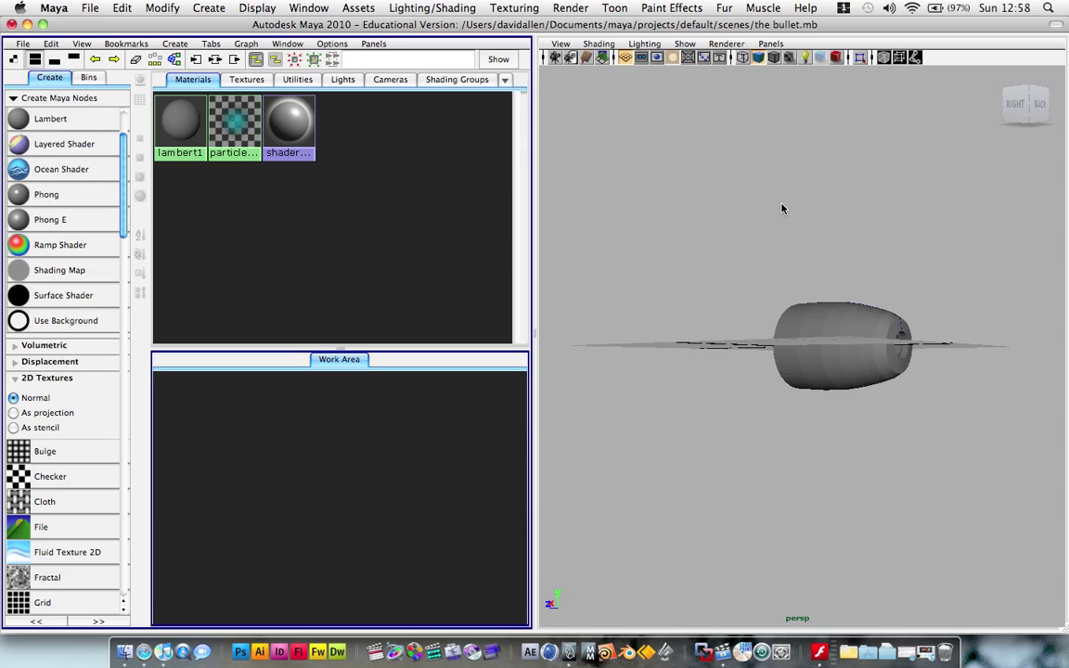
{"action": "key", "text": "space"}
{"action": "key", "text": "space"}
{"action": "key", "text": "space"}
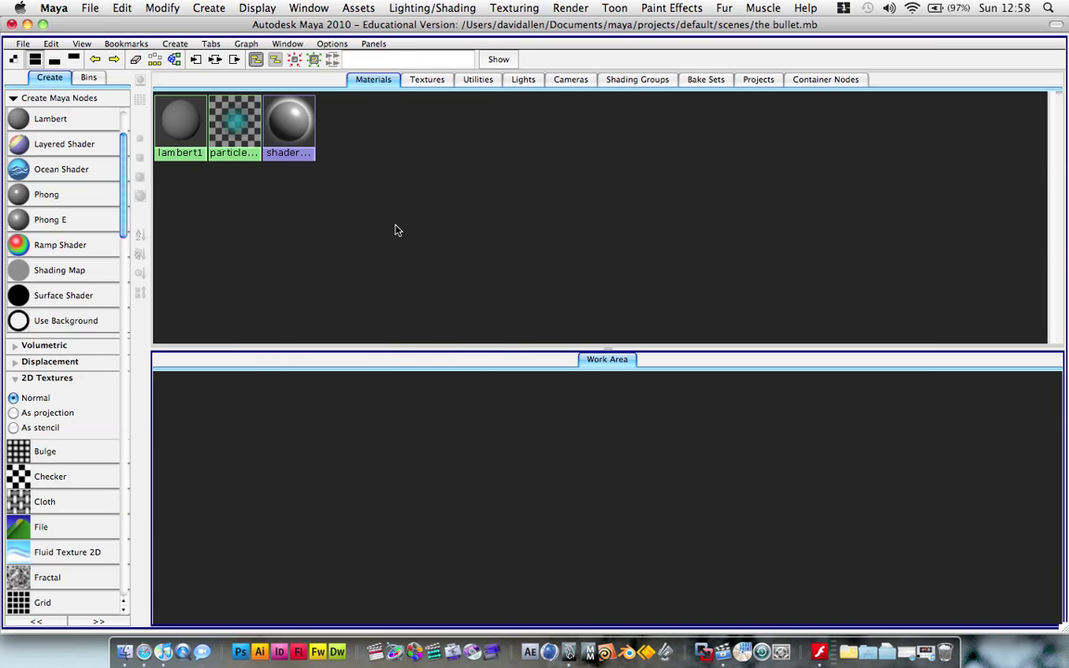
{"action": "key", "text": "space"}
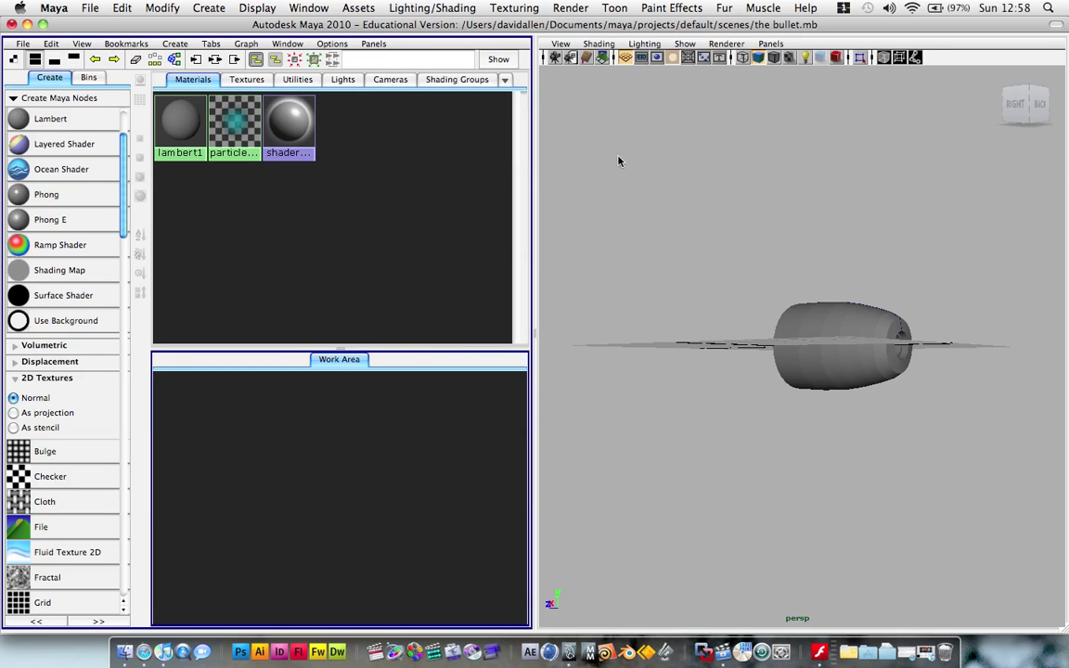
{"action": "left_click", "coordinate": [1061, 26]}
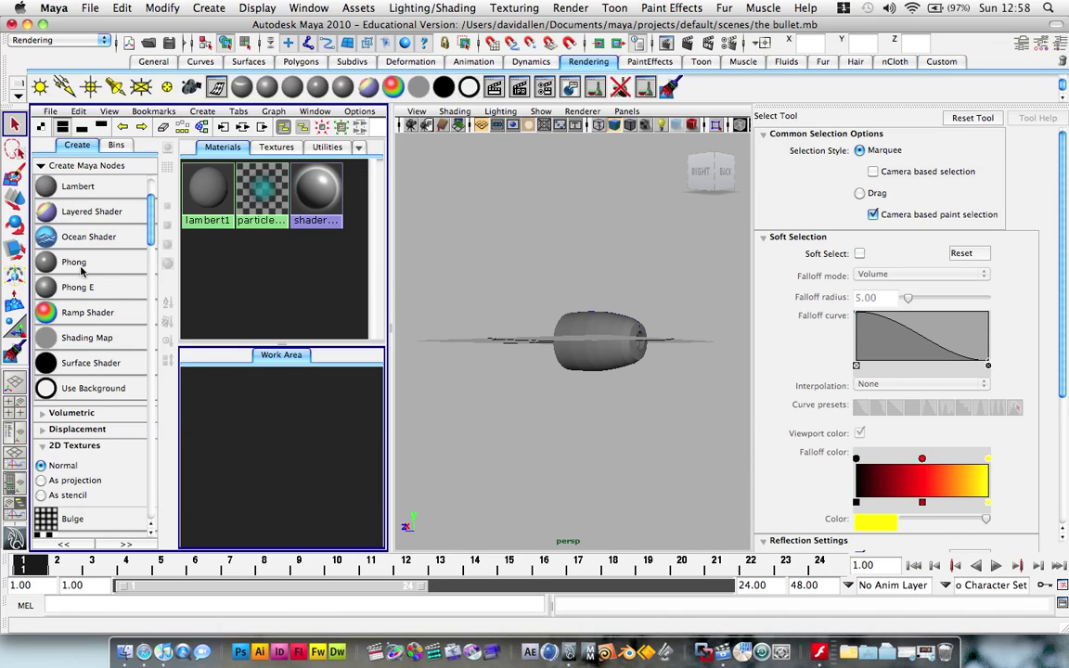
Step: Create a Phong material and map a File texture, with new texture placement, to its color
{"action": "left_click", "coordinate": [51, 263]}
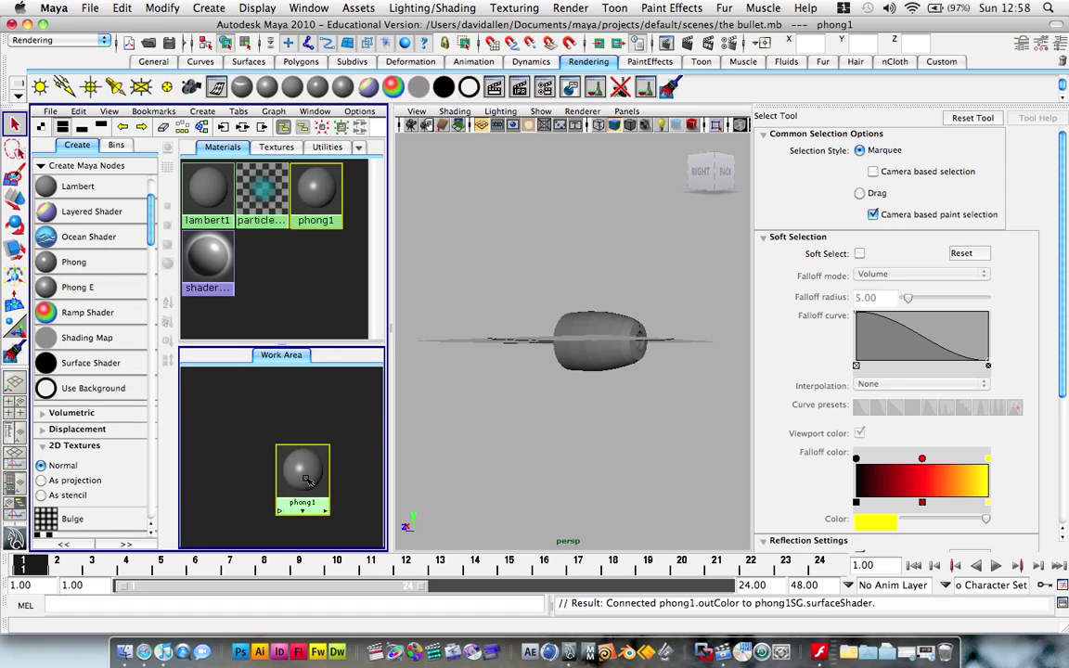
{"action": "double_click", "coordinate": [309, 480]}
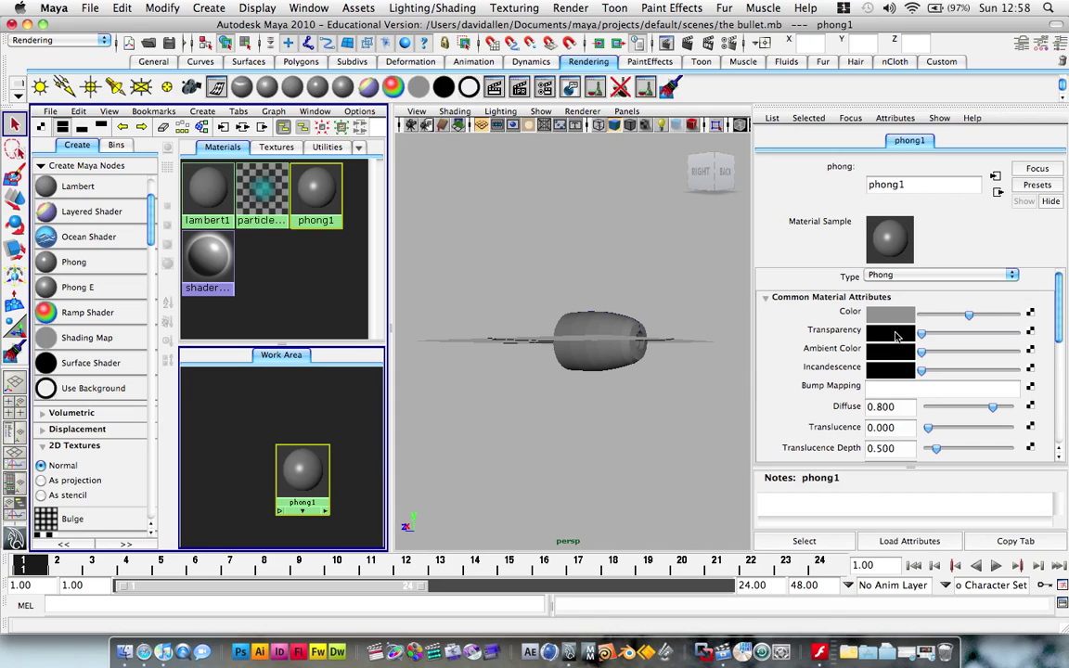
{"action": "left_click", "coordinate": [1030, 317]}
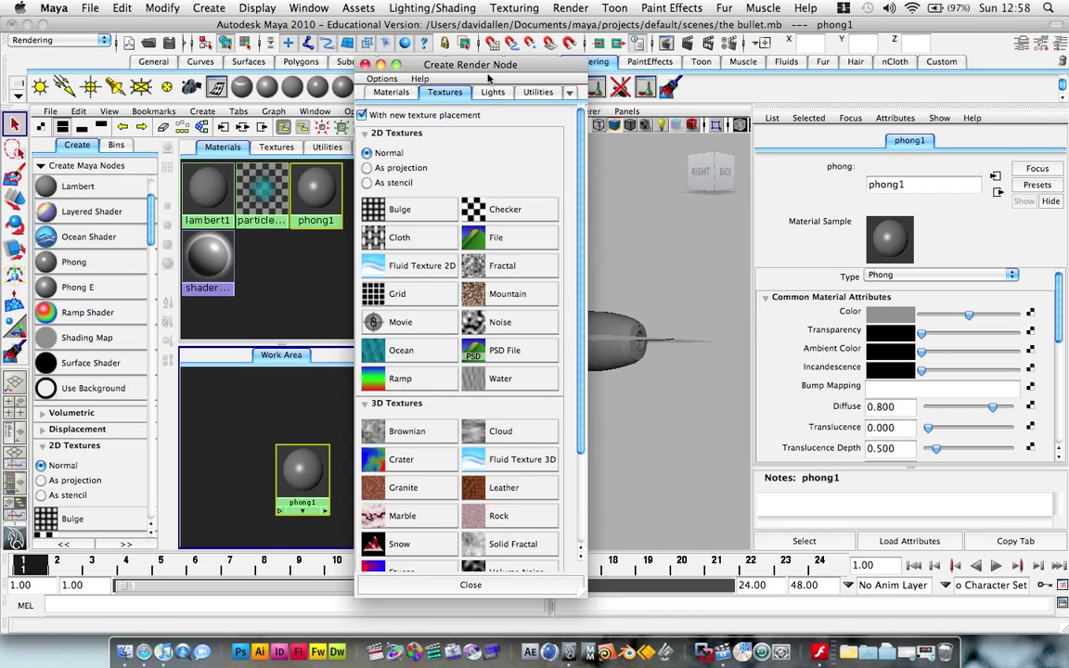
{"action": "left_click_drag", "start_coordinate": [489, 78], "coordinate": [446, 40]}
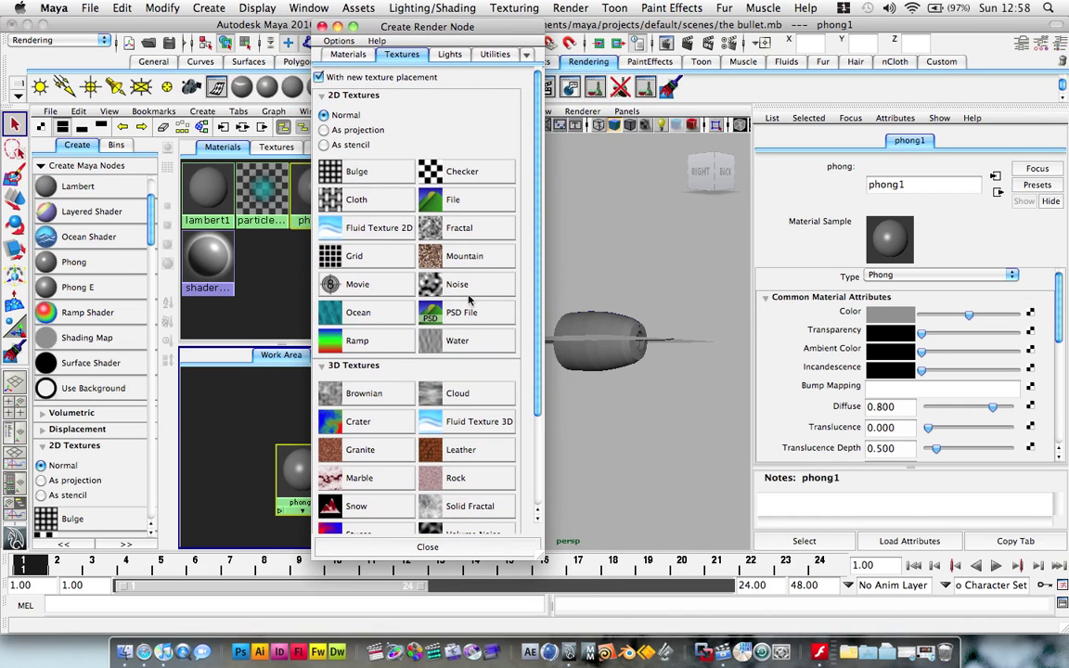
{"action": "left_click", "coordinate": [452, 202]}
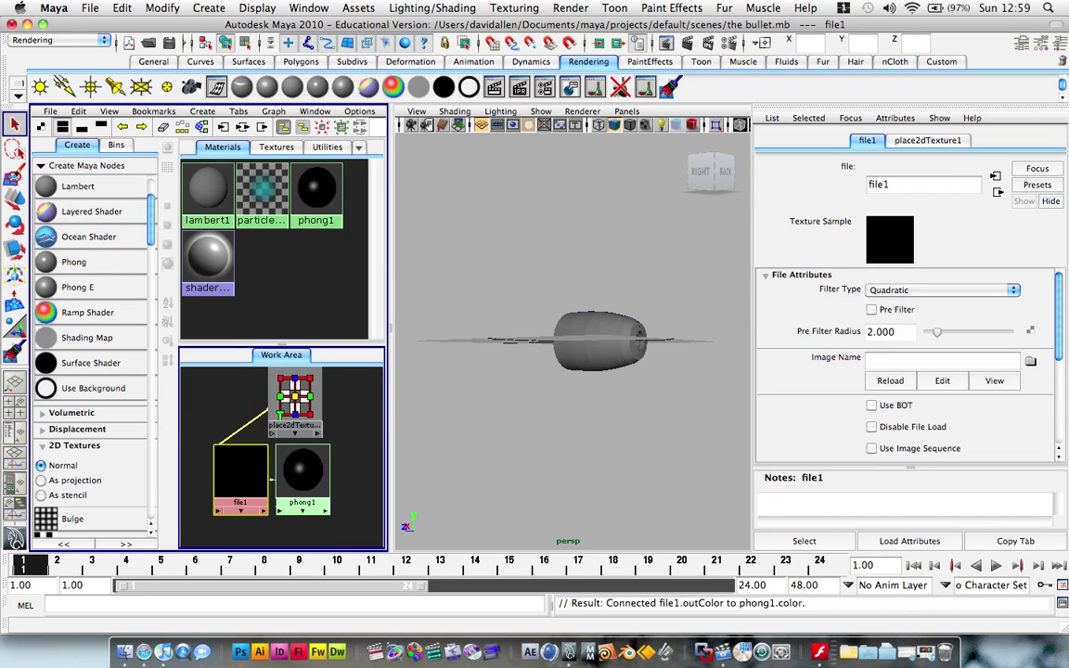
Step: Load Diffuse Bronze.jpg from the Bronze folder as the file texture's image
{"action": "left_click", "coordinate": [1029, 363]}
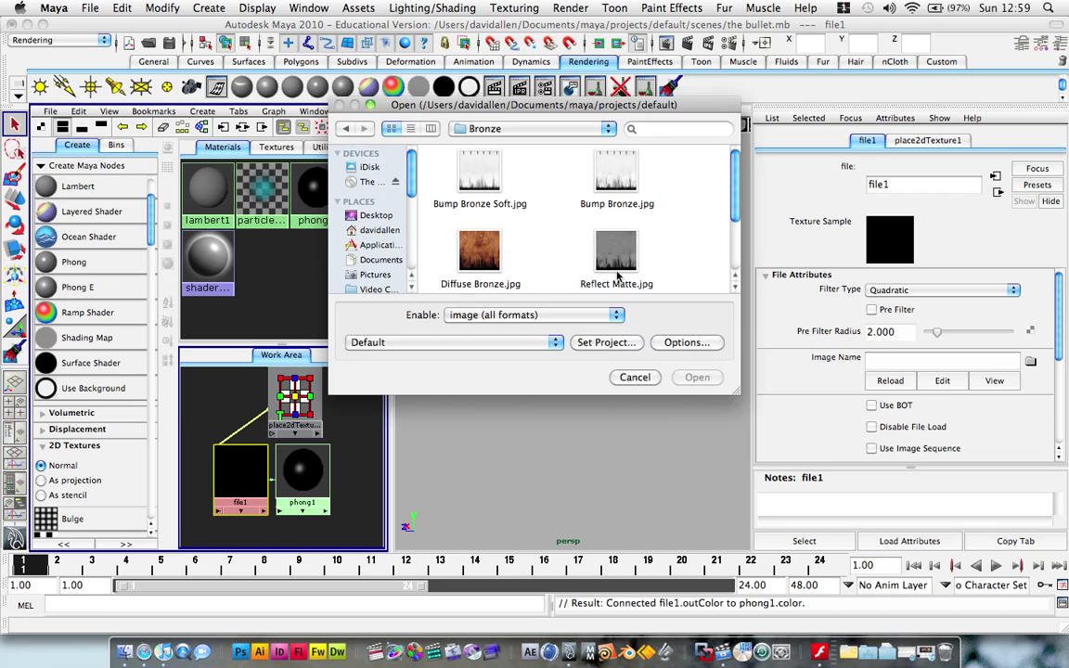
{"action": "left_click", "coordinate": [479, 237]}
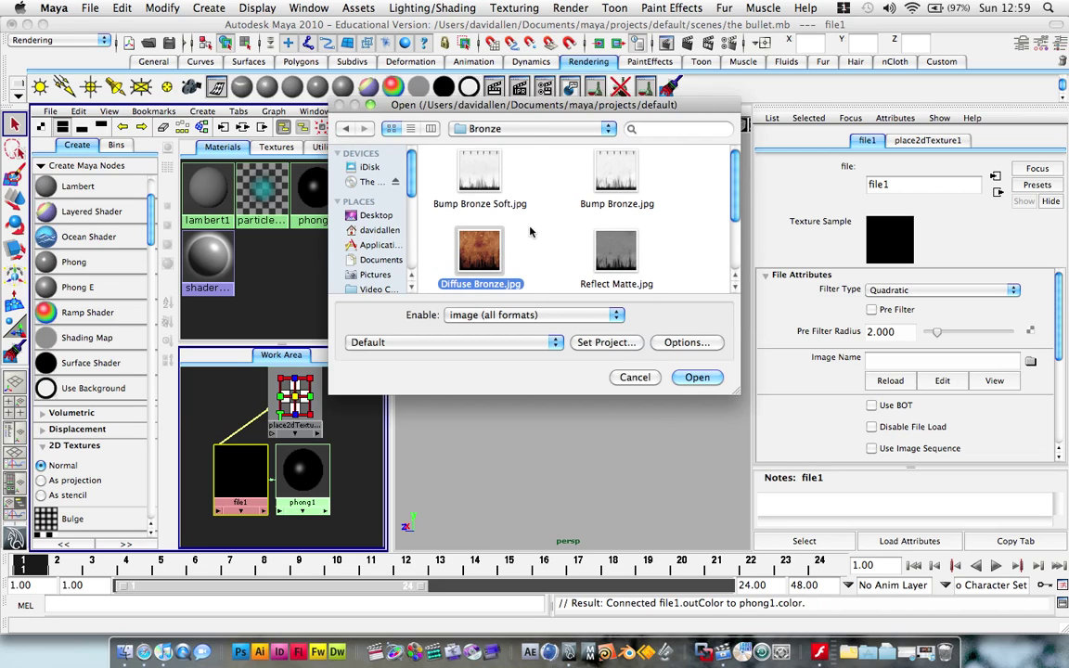
{"action": "left_click", "coordinate": [697, 377]}
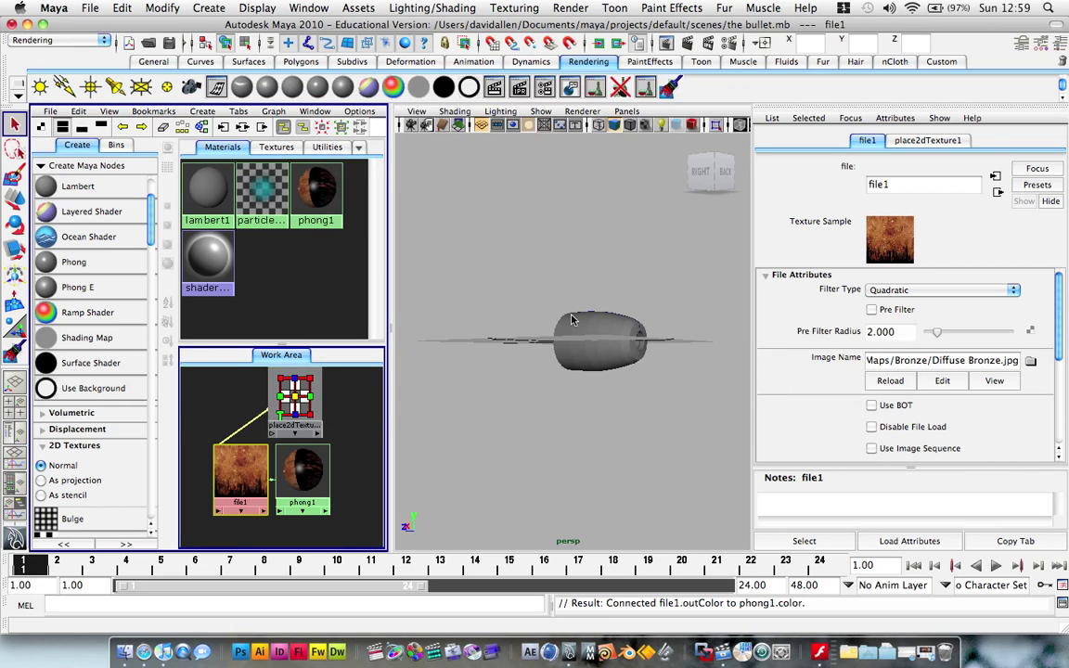
Step: Assign the bronze Phong material to the bullet tip and turn on textured display in the viewport
{"action": "left_click", "coordinate": [585, 333]}
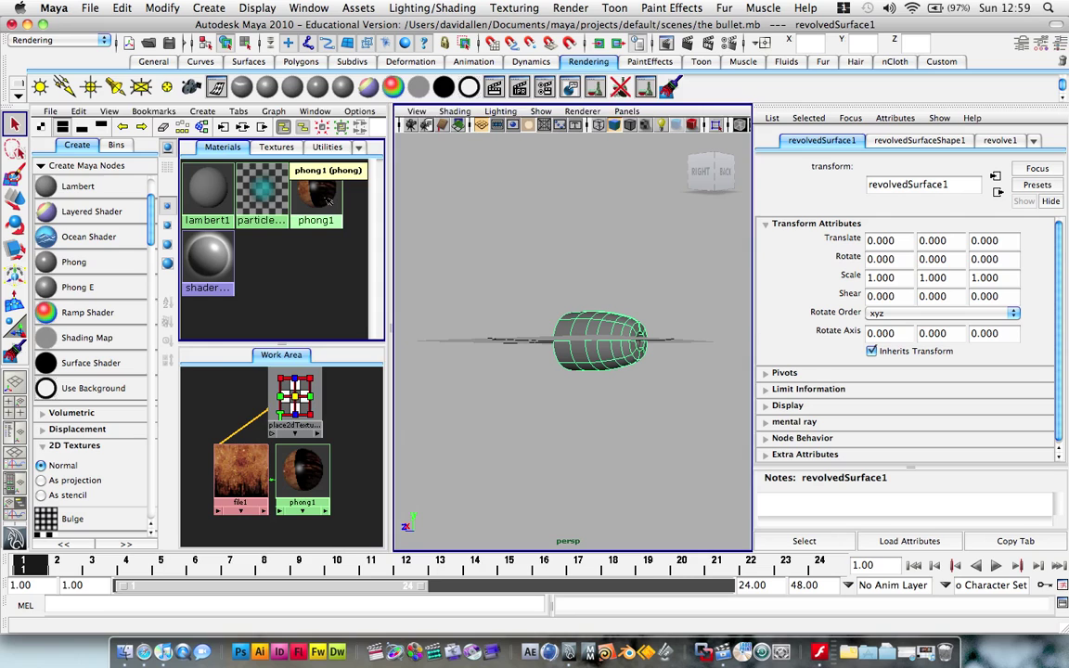
{"action": "right_click", "coordinate": [325, 198]}
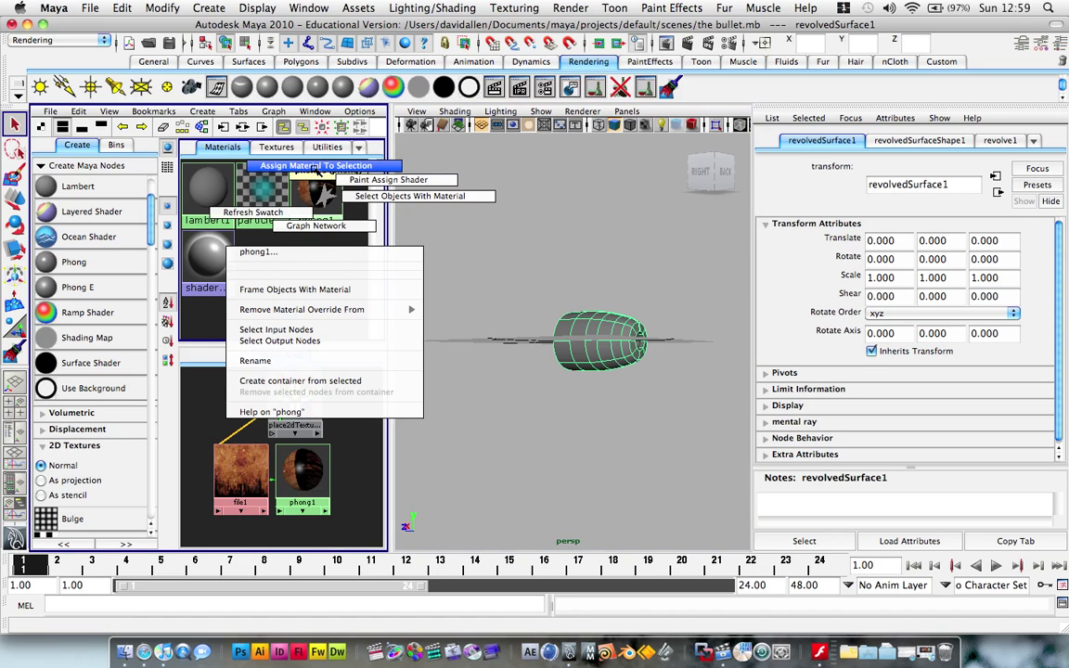
{"action": "left_click", "coordinate": [317, 166]}
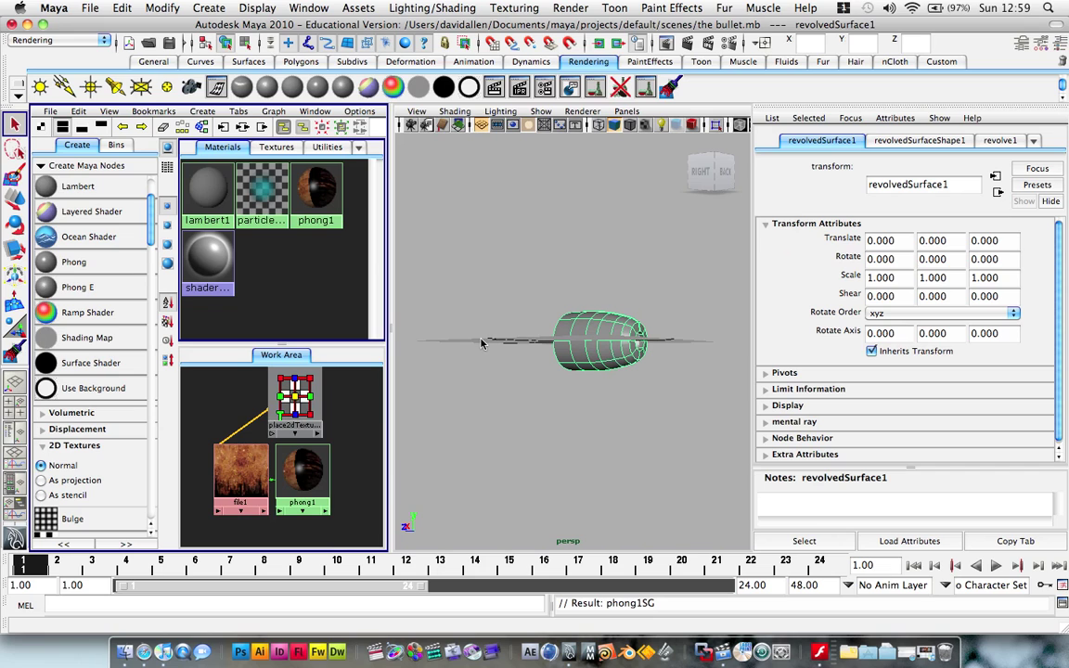
{"action": "left_click", "coordinate": [466, 267]}
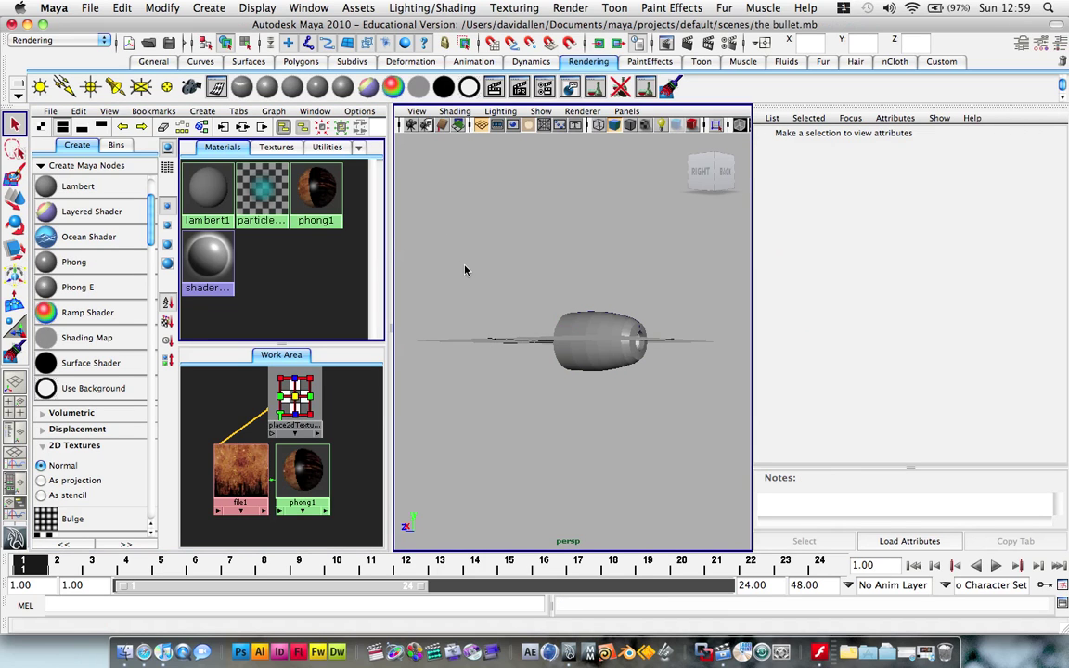
{"action": "key", "text": "6"}
{"action": "left_click_drag", "start_coordinate": [466, 270], "coordinate": [612, 348], "text": "alt"}
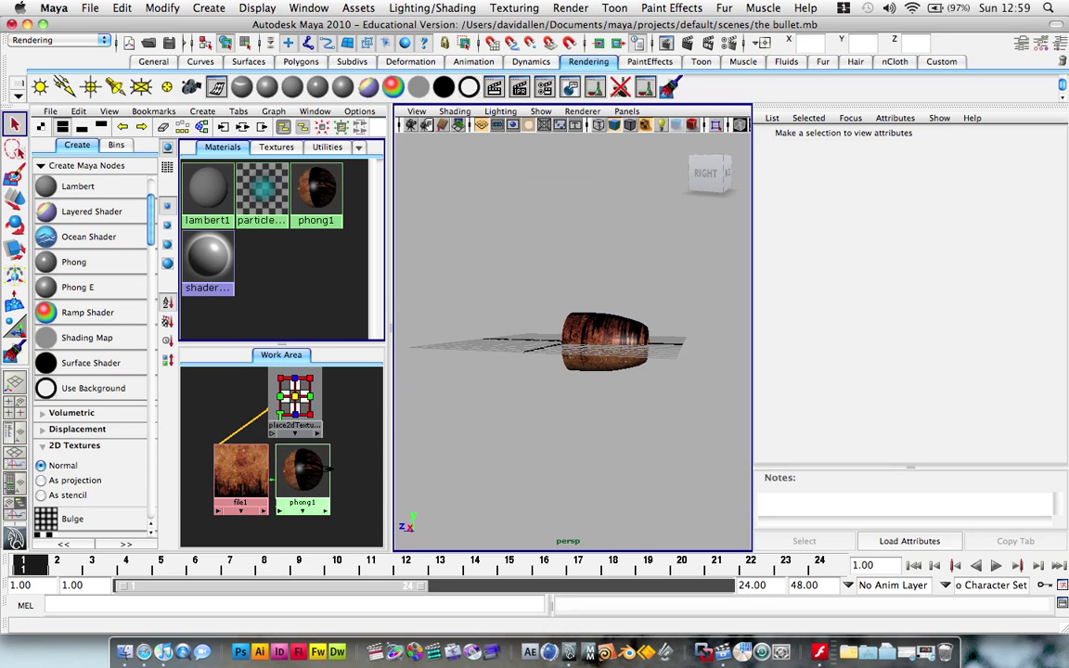
Step: Maximize the Hypershade, enlarge its Work Area, and move the phong1 node well away from the file1 node
{"action": "key", "text": "space"}
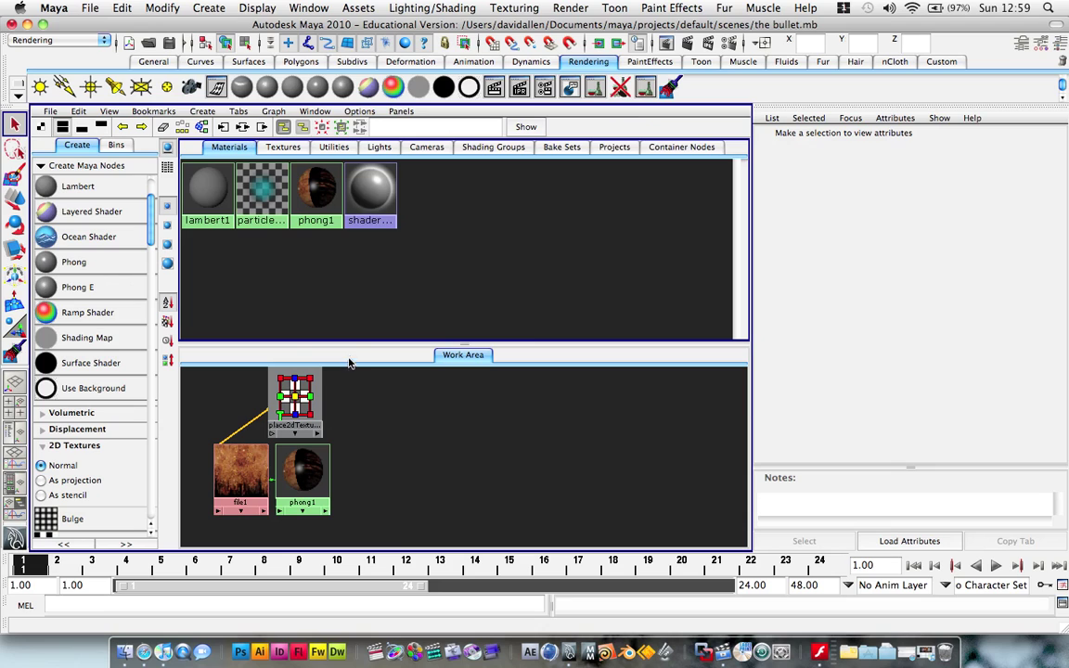
{"action": "left_click_drag", "start_coordinate": [316, 345], "coordinate": [316, 233]}
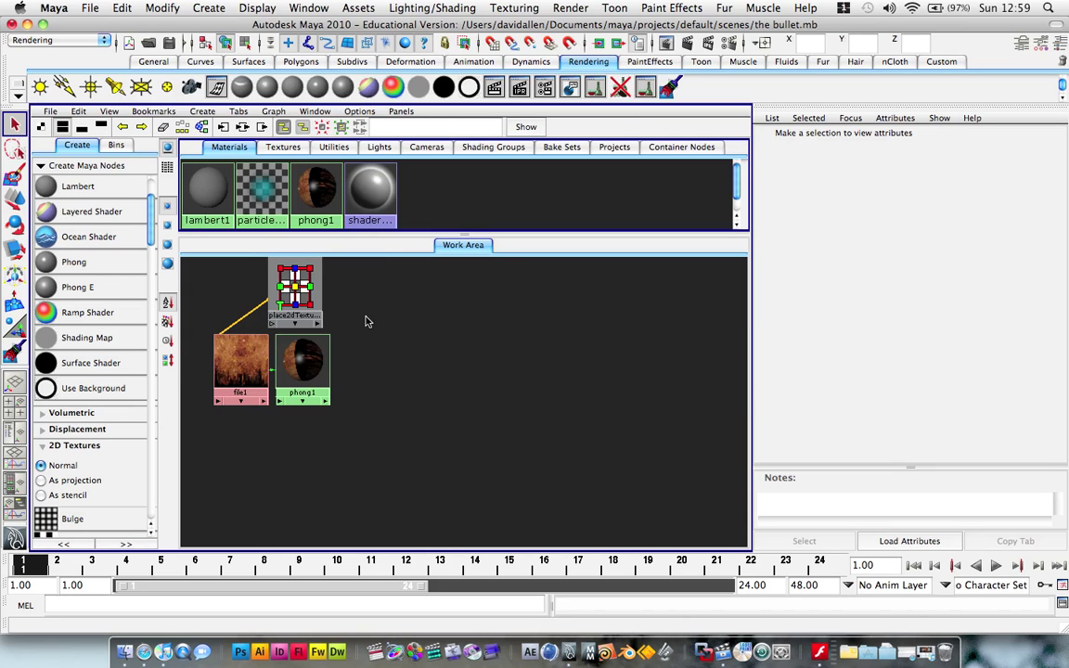
{"action": "left_click", "coordinate": [327, 388]}
{"action": "left_click_drag", "start_coordinate": [326, 388], "coordinate": [602, 407]}
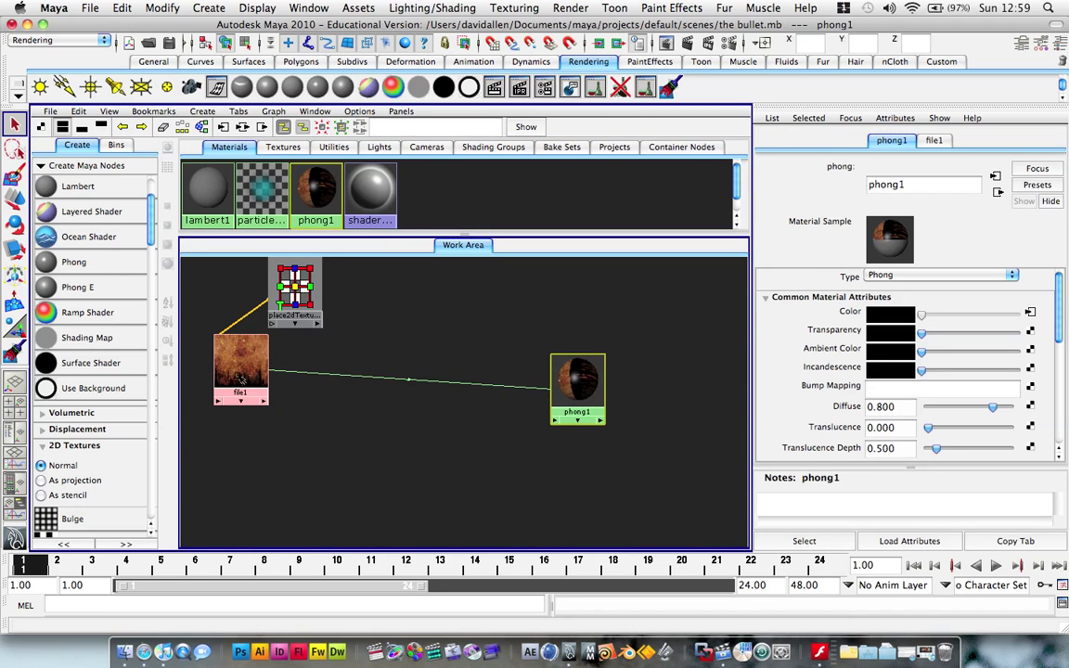
Step: Arrange the place2dTexture1, file1 and phong1 nodes in a spaced-out sequence across the Work Area
{"action": "left_click_drag", "start_coordinate": [241, 367], "coordinate": [429, 437]}
{"action": "left_click_drag", "start_coordinate": [297, 295], "coordinate": [242, 416]}
{"action": "left_click_drag", "start_coordinate": [429, 436], "coordinate": [427, 389]}
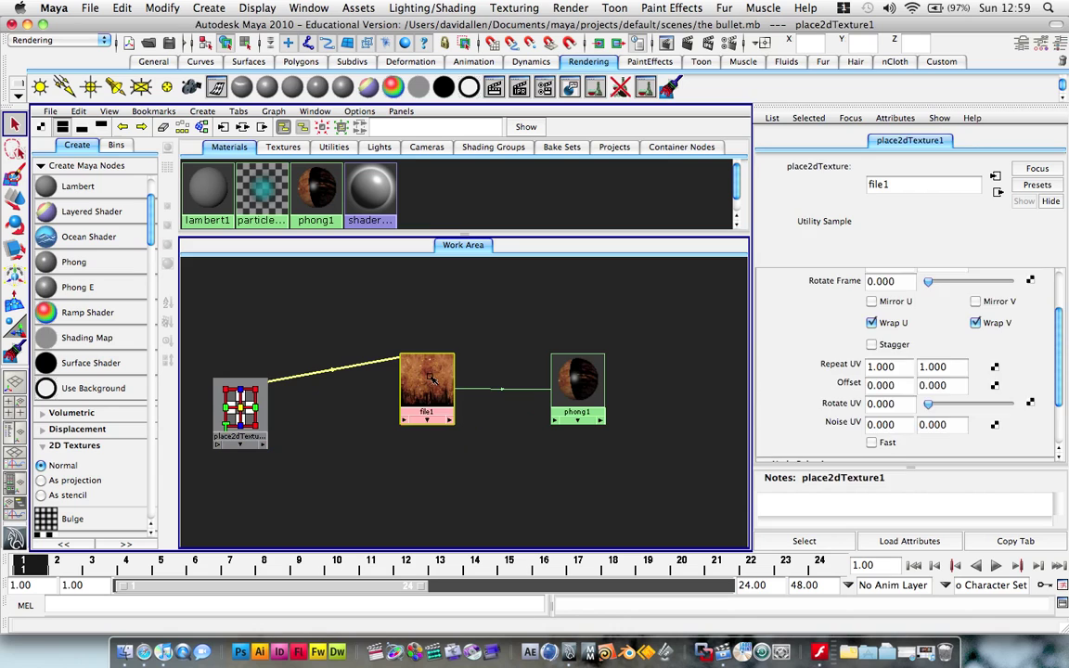
{"action": "left_click_drag", "start_coordinate": [587, 391], "coordinate": [596, 337]}
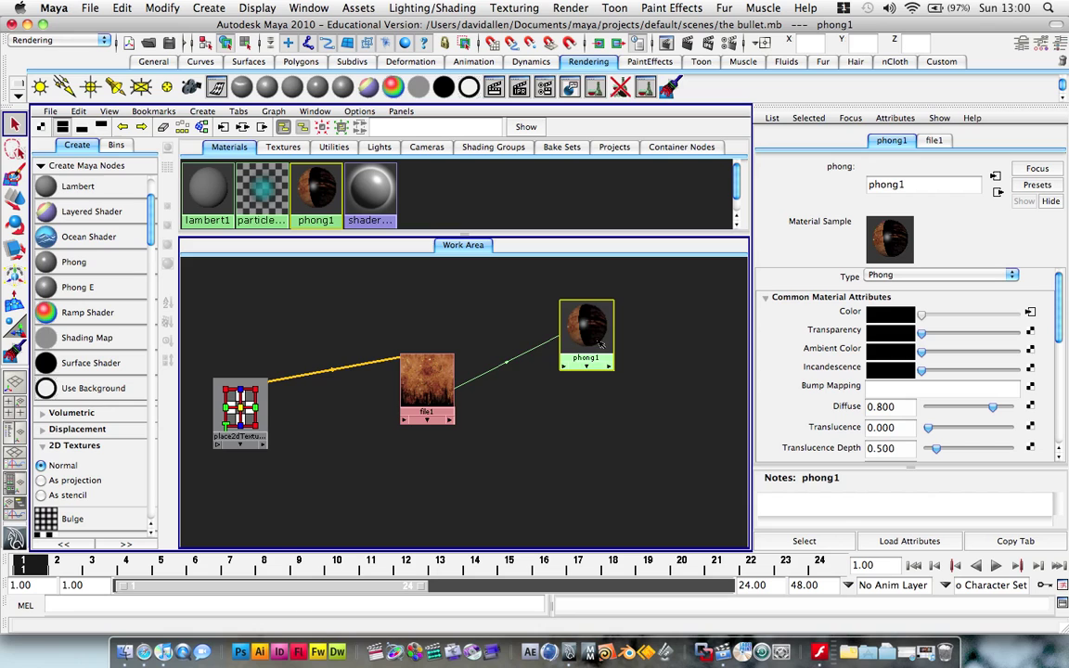
{"action": "left_click_drag", "start_coordinate": [591, 334], "coordinate": [591, 345]}
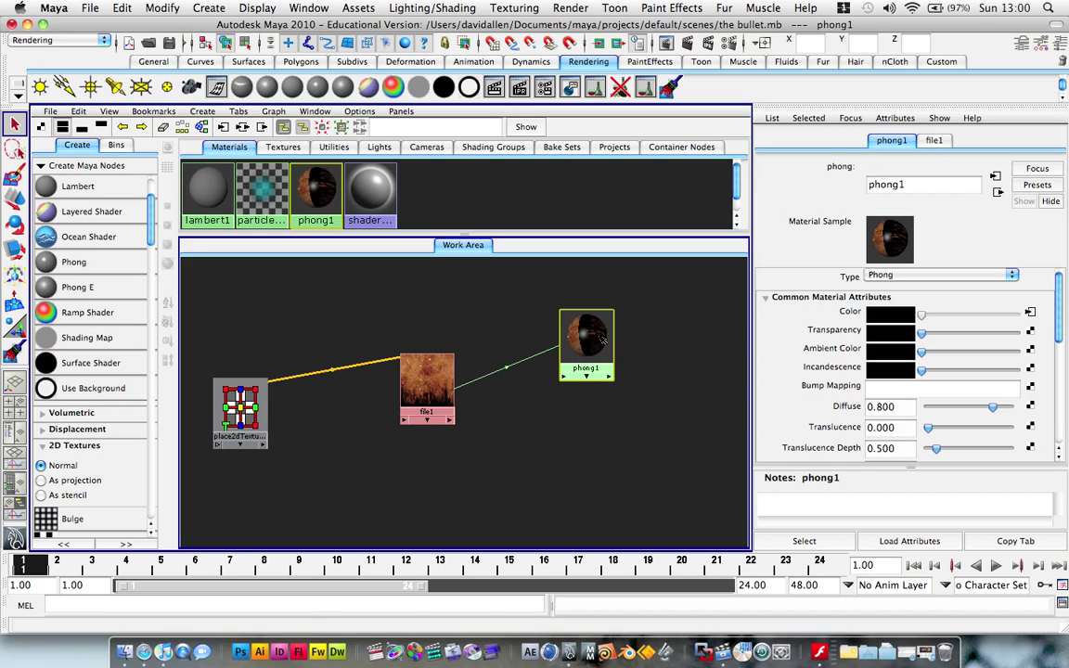
Step: Set the Rotate Frame of the place2dTexture1 node to 90 and check the texture on the bullet tip
{"action": "left_click", "coordinate": [239, 397]}
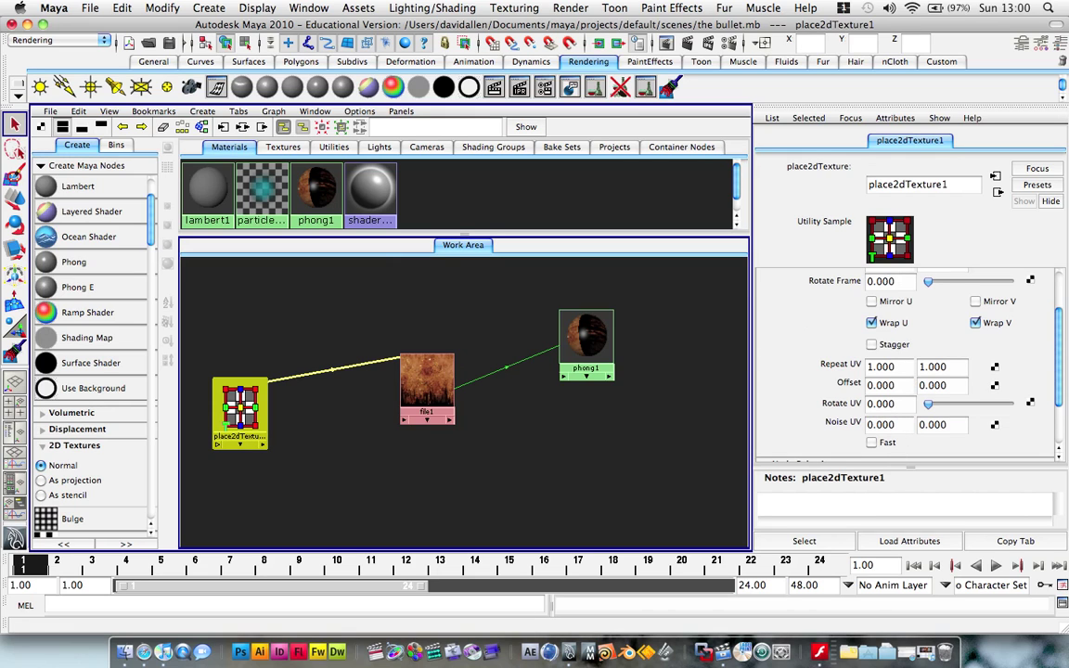
{"action": "key", "text": "space"}
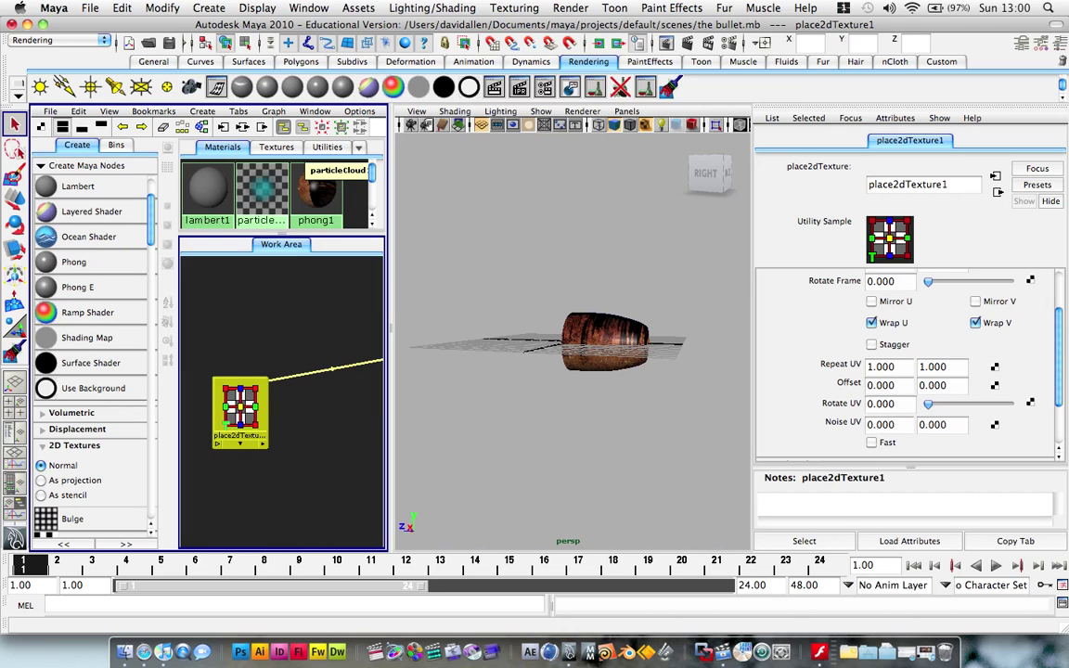
{"action": "scroll", "coordinate": [891, 372], "scroll_direction": "up", "scroll_amount": 3}
{"action": "left_click", "coordinate": [889, 348]}
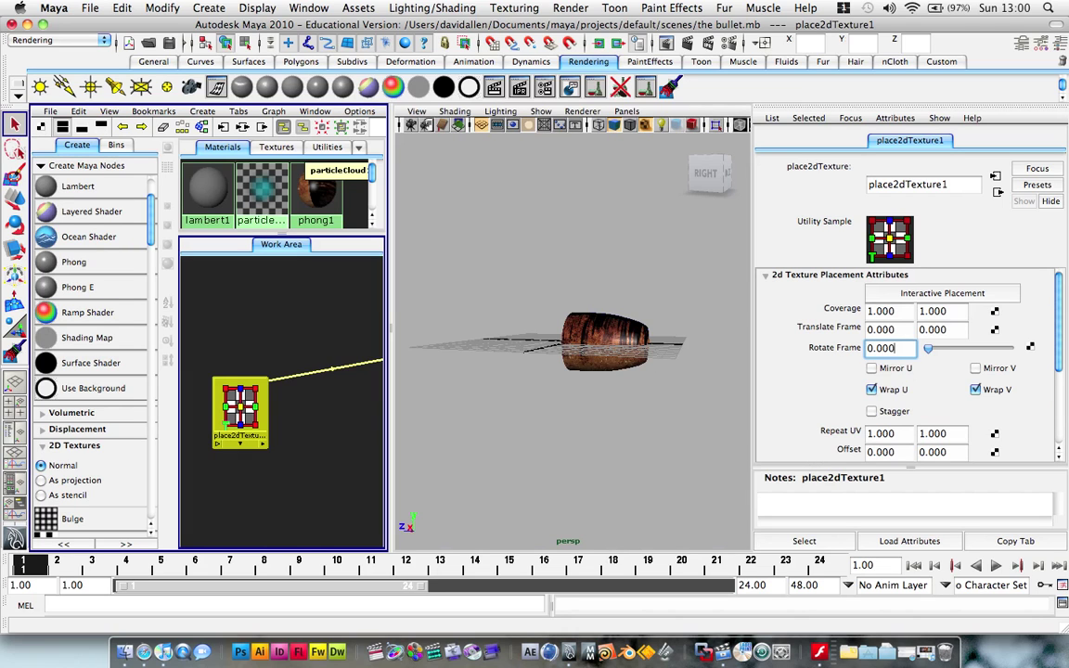
{"action": "type", "text": "90"}
{"action": "key", "text": "Return"}
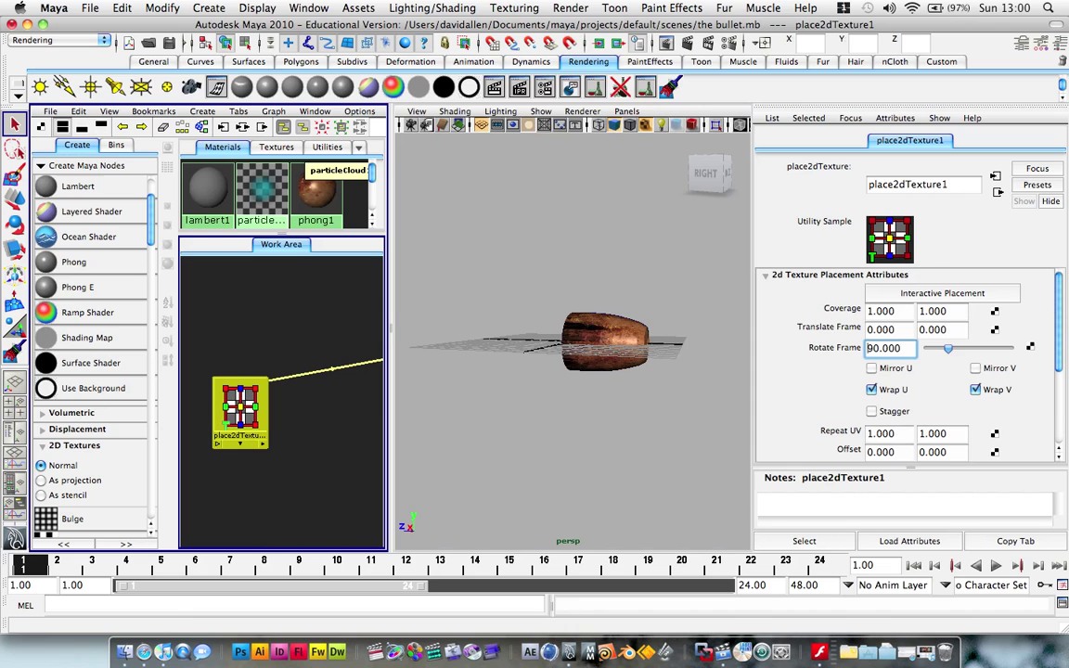
{"action": "left_click_drag", "start_coordinate": [526, 448], "coordinate": [471, 434], "text": "alt"}
Step: Map a File texture, with new texture placement, to the Bump Mapping attribute of the phong1 material
{"action": "key", "text": "space"}
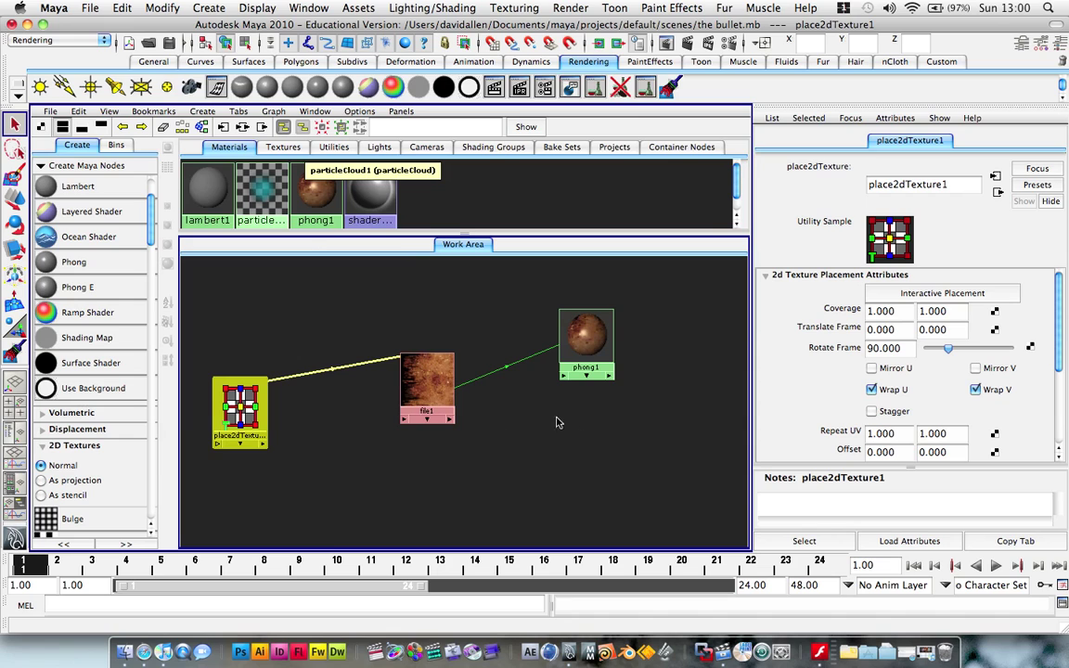
{"action": "left_click", "coordinate": [582, 336]}
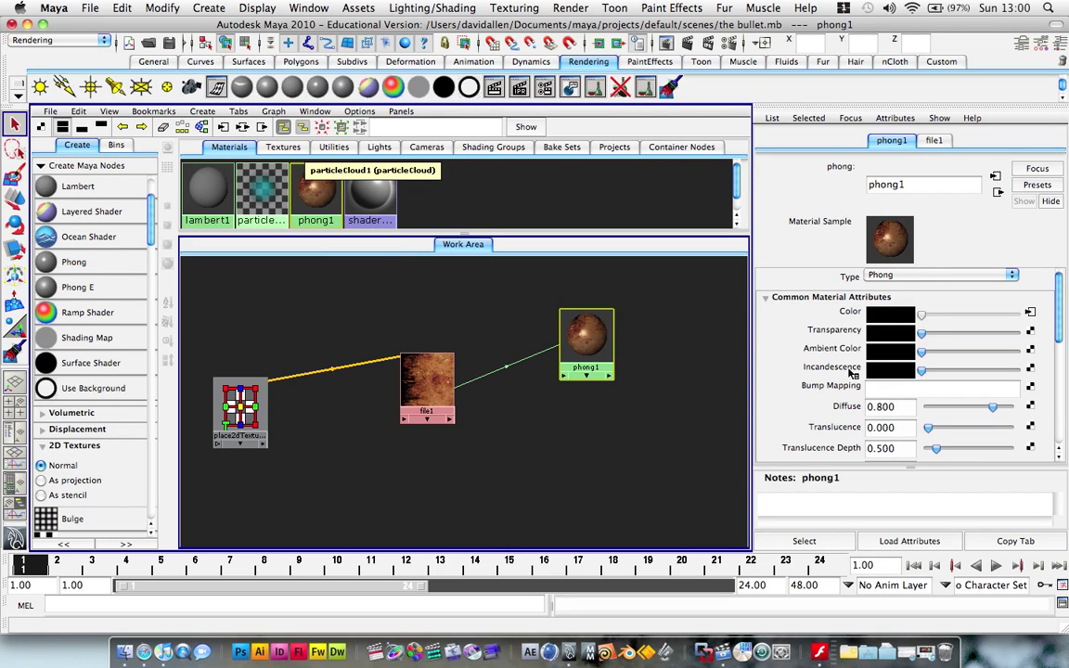
{"action": "left_click", "coordinate": [1030, 387]}
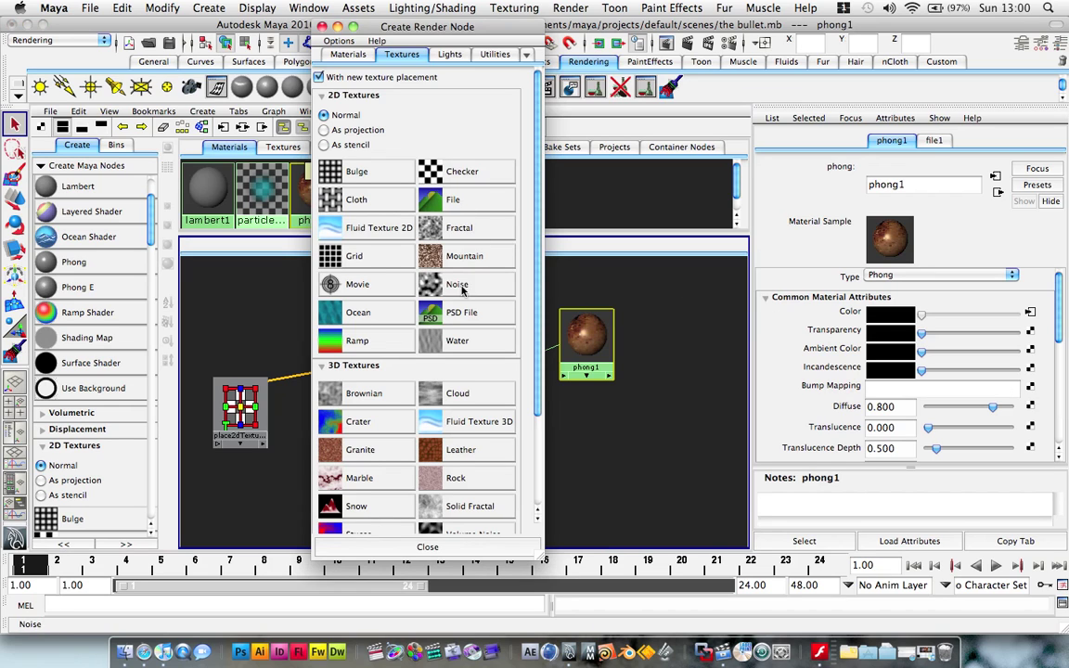
{"action": "scroll", "coordinate": [436, 297], "scroll_direction": "down", "scroll_amount": 2}
{"action": "scroll", "coordinate": [415, 314], "scroll_direction": "up", "scroll_amount": 2}
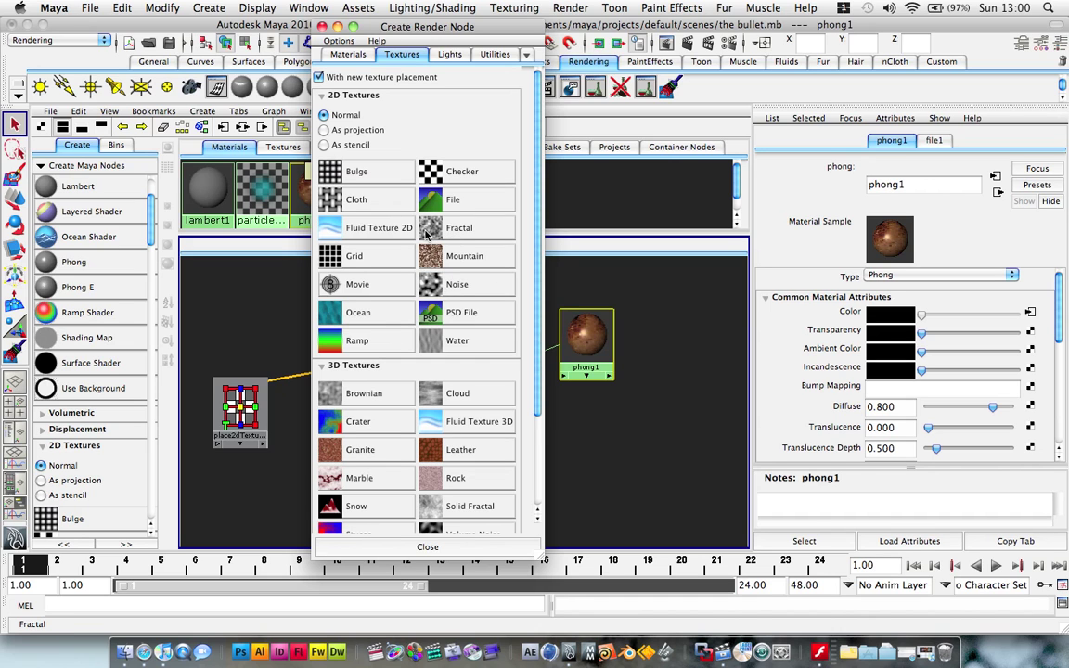
{"action": "left_click", "coordinate": [447, 199]}
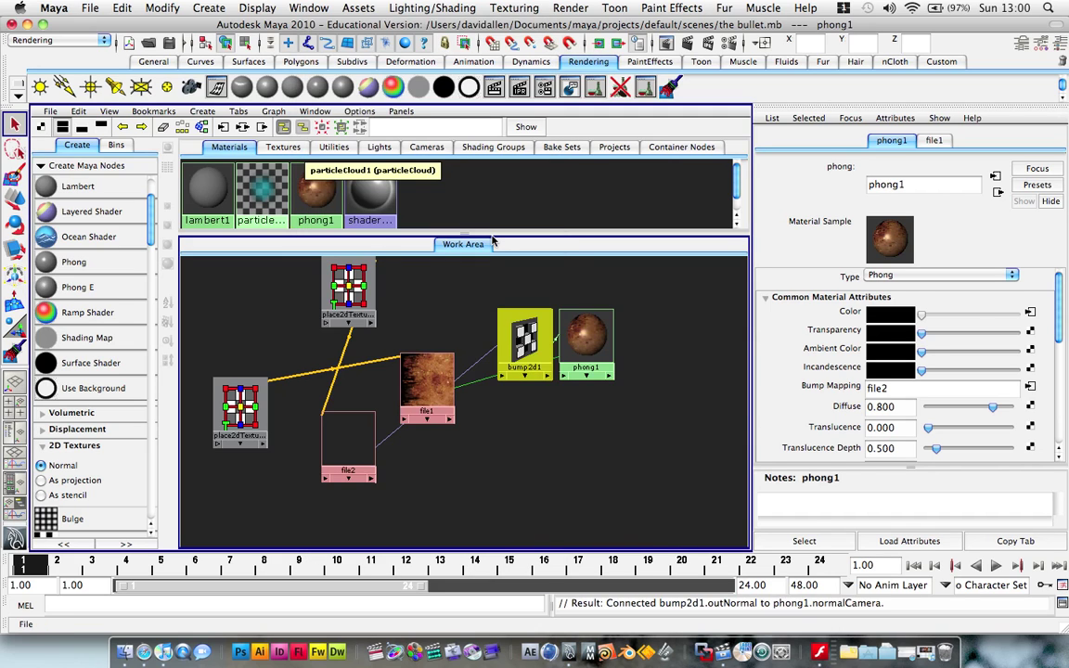
Step: Spread out the bump nodes, placing place2dTexture2 and file2 below the color nodes and bump2d1 beyond phong1
{"action": "left_click_drag", "start_coordinate": [528, 346], "coordinate": [474, 467]}
{"action": "left_click_drag", "start_coordinate": [348, 455], "coordinate": [609, 484]}
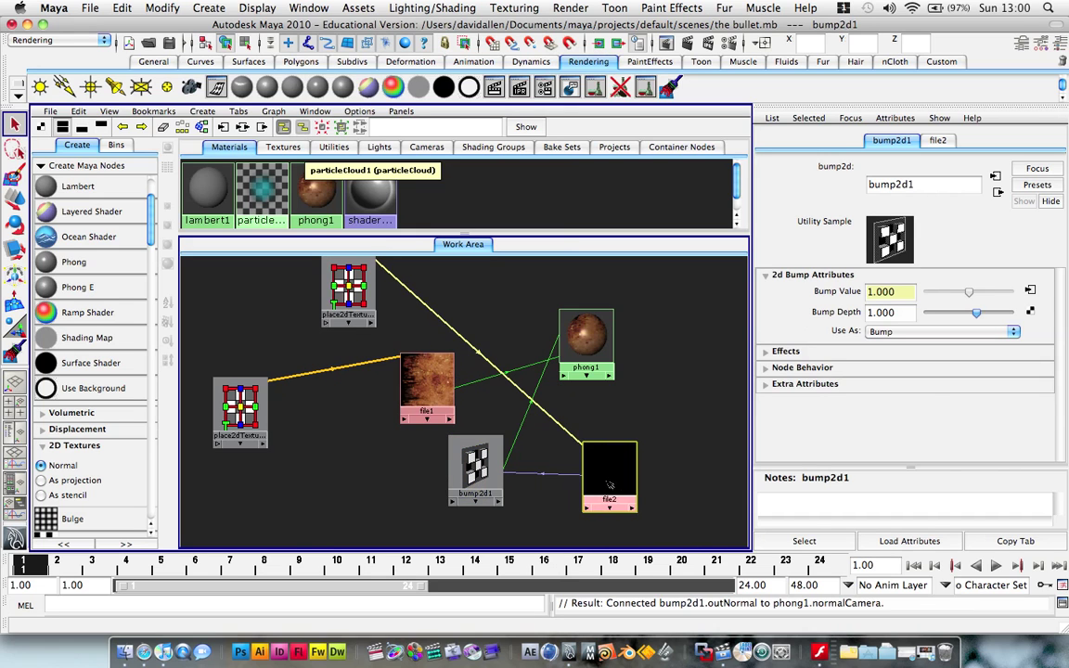
{"action": "left_click_drag", "start_coordinate": [348, 288], "coordinate": [343, 475]}
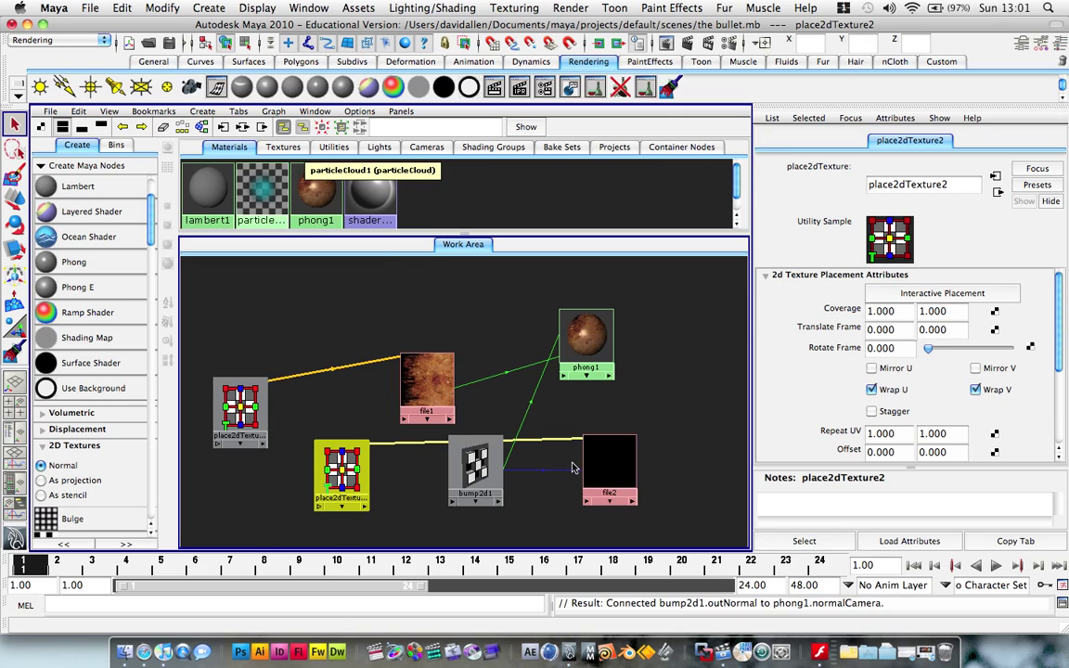
{"action": "left_click", "coordinate": [617, 459]}
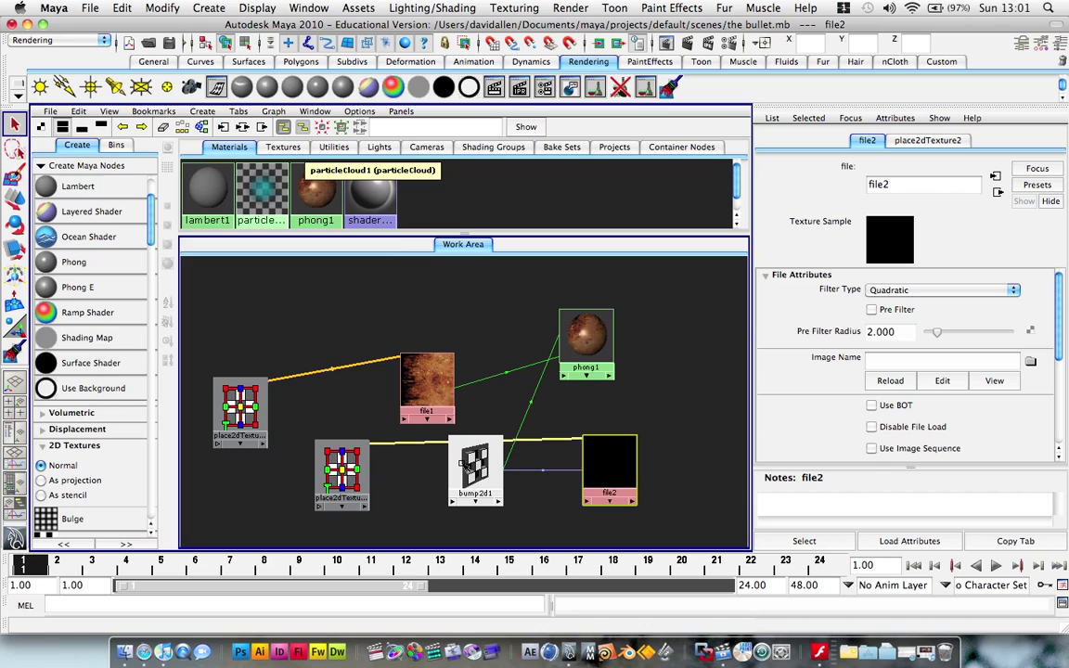
{"action": "left_click_drag", "start_coordinate": [510, 442], "coordinate": [724, 399]}
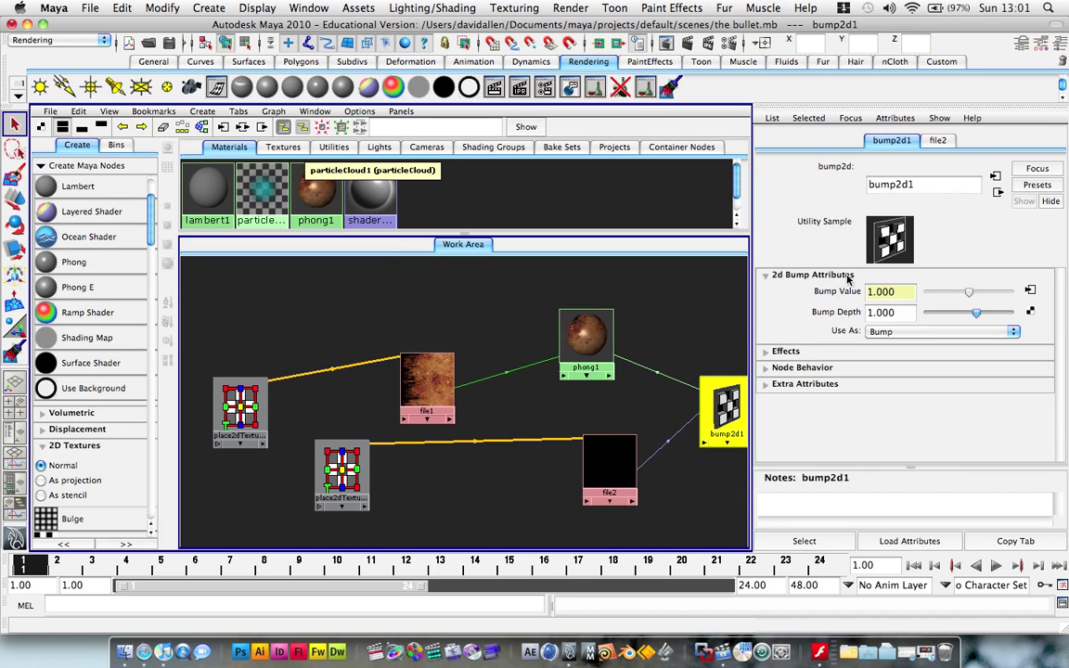
Step: Load Bump Bronze.jpg from the Bronze folder as the file2 texture's image
{"action": "left_click", "coordinate": [626, 454]}
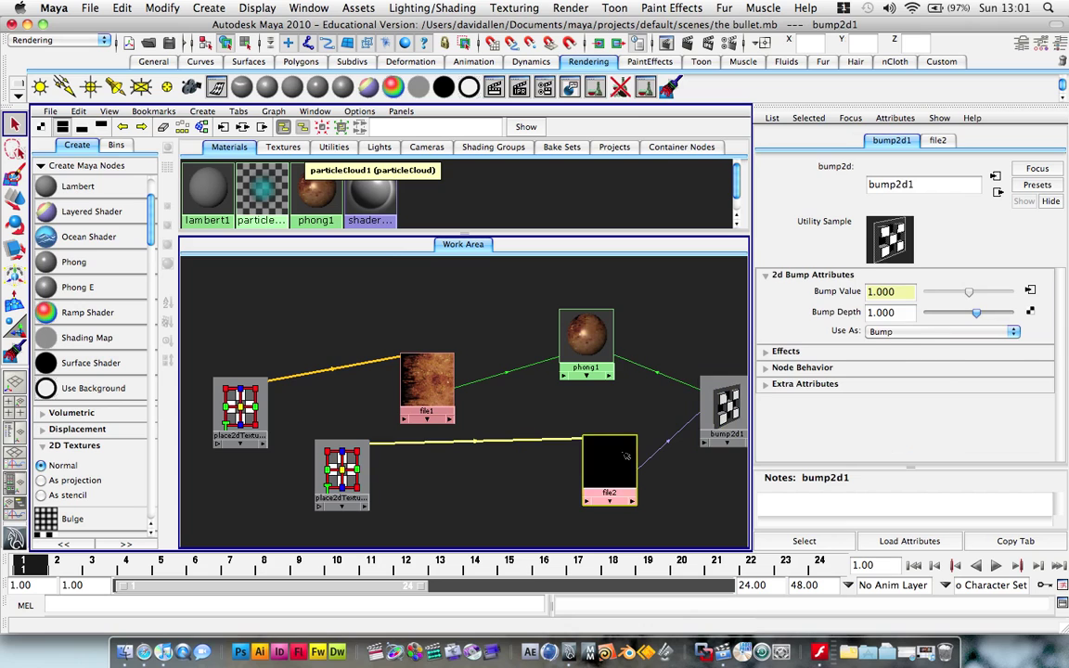
{"action": "left_click", "coordinate": [1030, 361]}
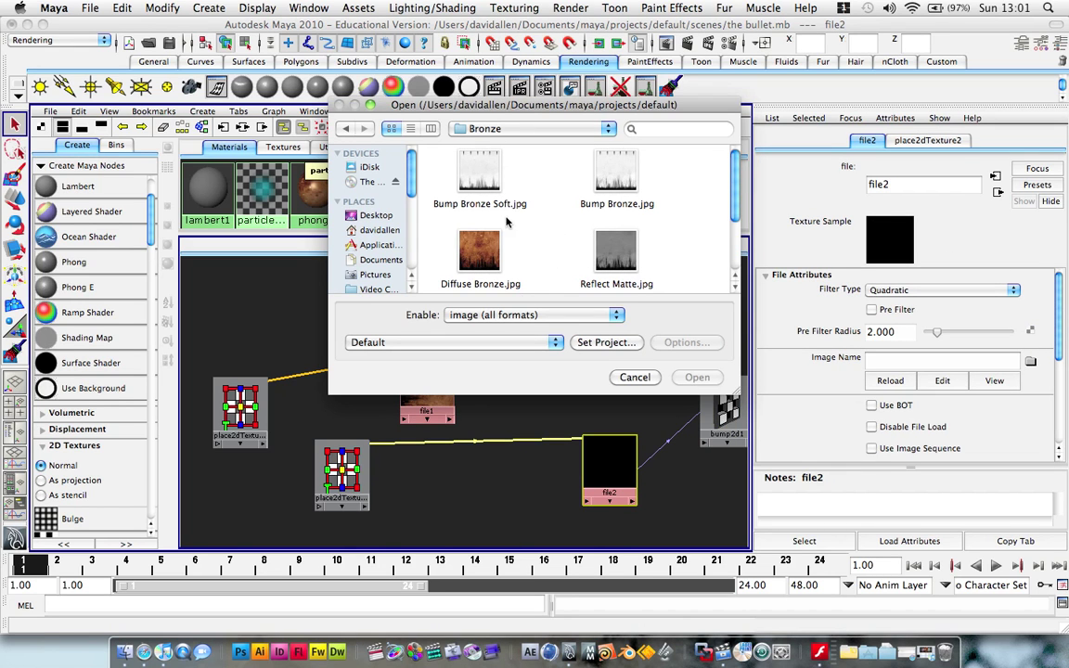
{"action": "left_click", "coordinate": [599, 202]}
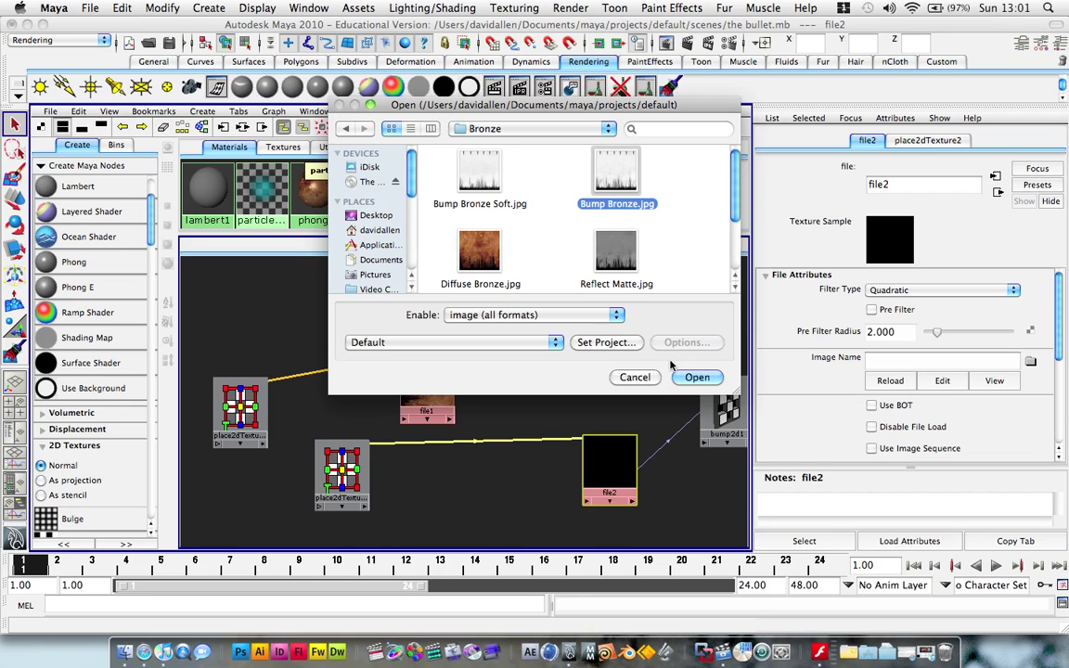
{"action": "left_click", "coordinate": [697, 378]}
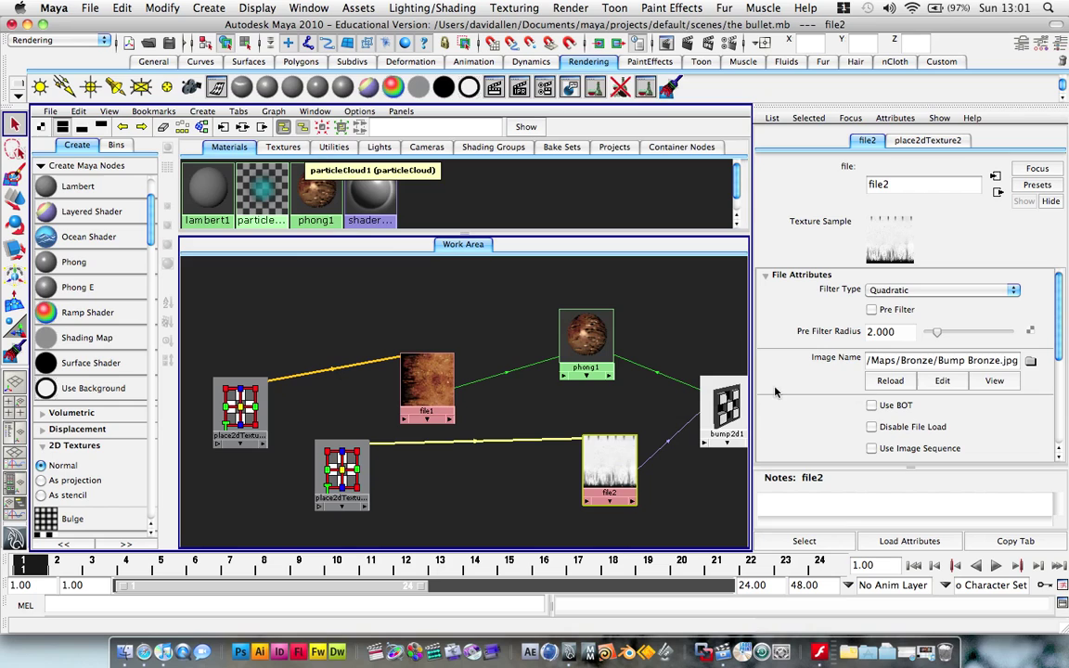
Step: Move the bump2d1 node fully into view and shift phong1 farther away from it
{"action": "left_click", "coordinate": [731, 406]}
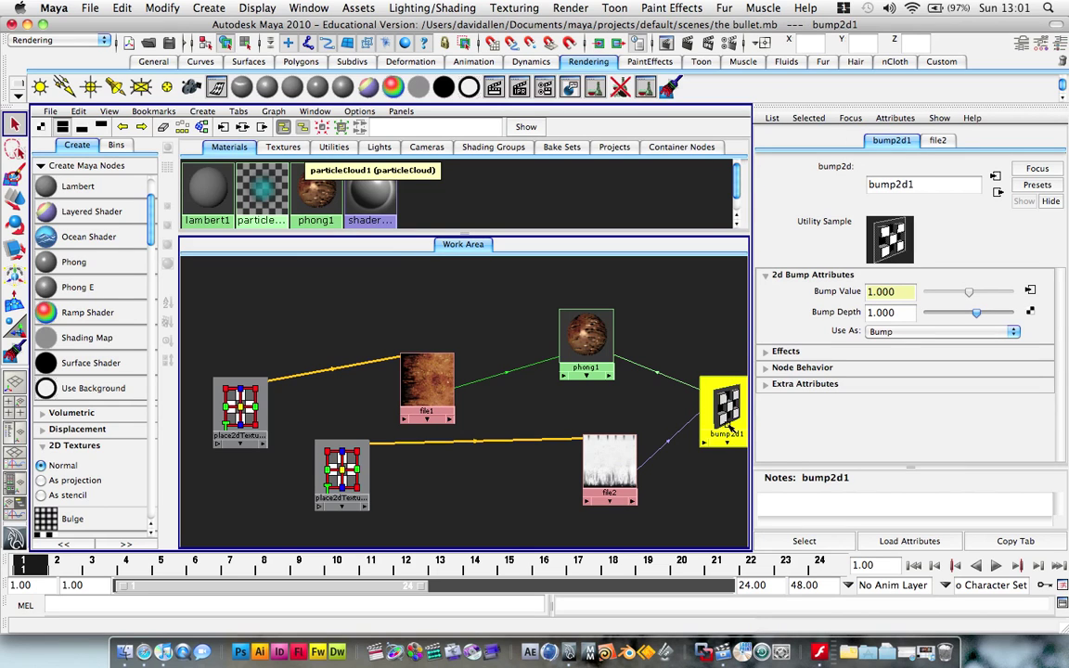
{"action": "left_click_drag", "start_coordinate": [728, 425], "coordinate": [692, 426]}
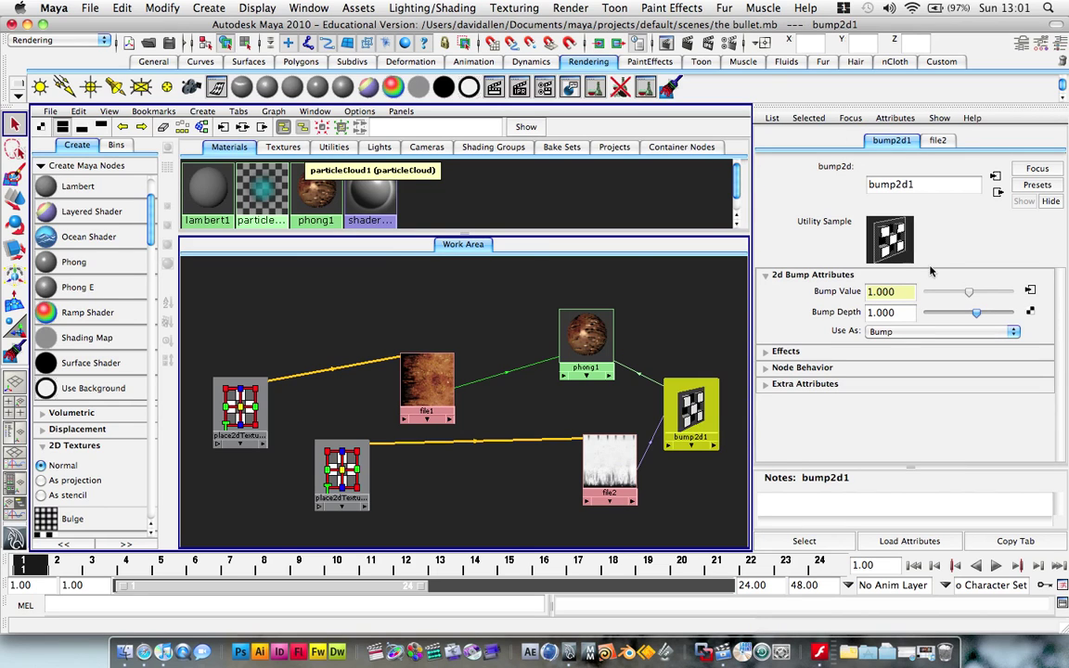
{"action": "left_click_drag", "start_coordinate": [600, 330], "coordinate": [550, 312]}
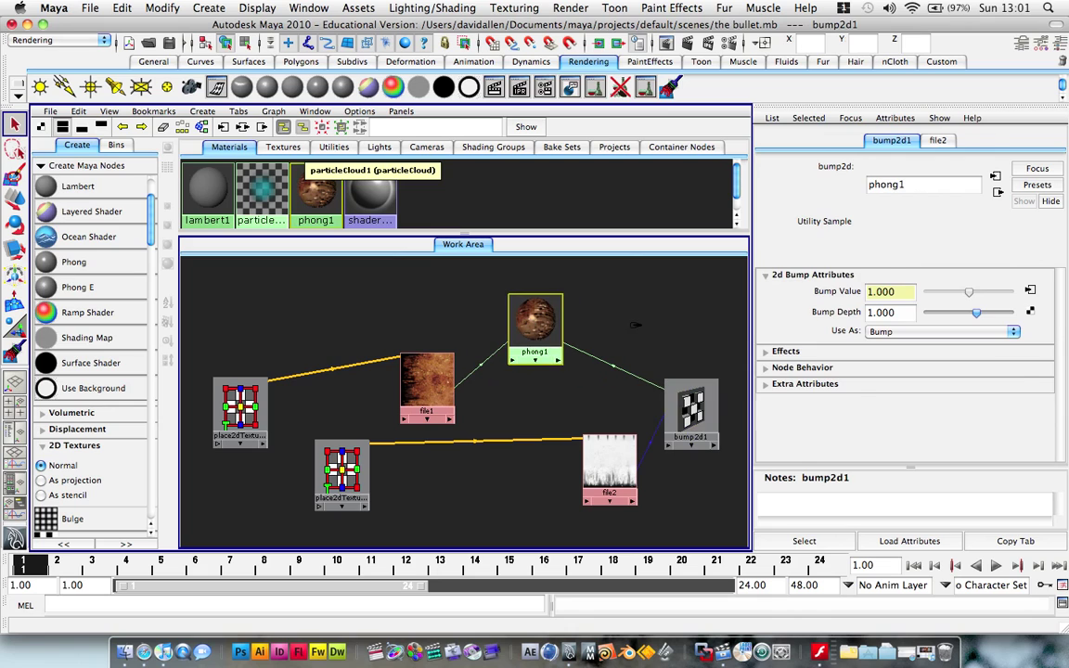
Step: Increase the Bump Depth of the bump2d1 node to 2.798, checking the material swatch and the bullet tip
{"action": "left_click", "coordinate": [698, 406]}
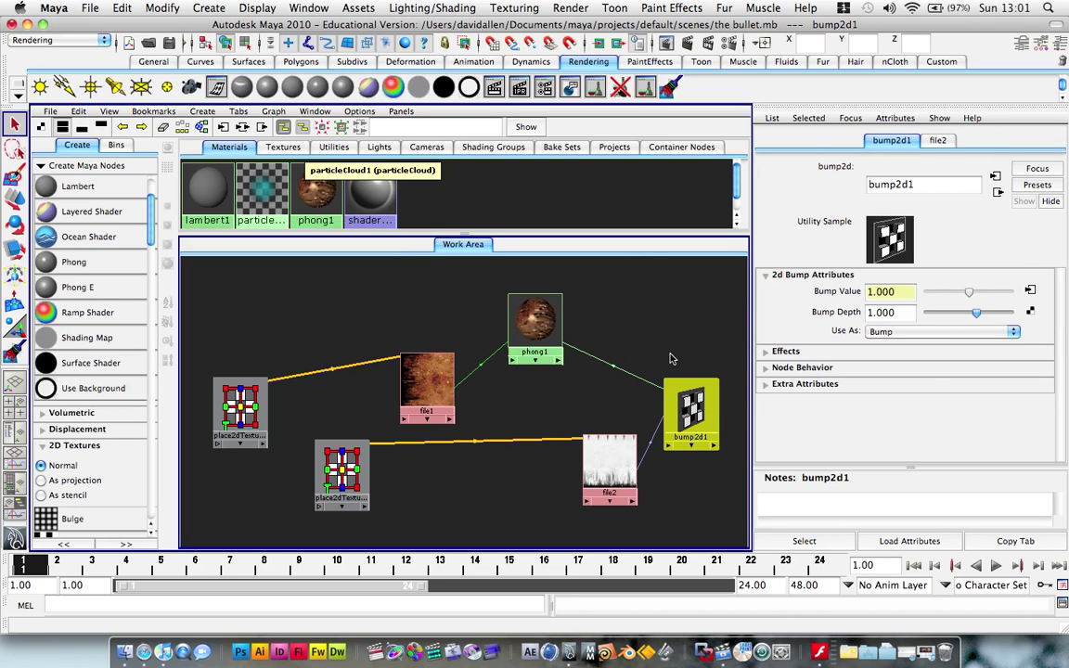
{"action": "scroll", "coordinate": [525, 329], "scroll_direction": "up", "scroll_amount": 2}
{"action": "scroll", "coordinate": [529, 331], "scroll_direction": "up", "scroll_amount": 5}
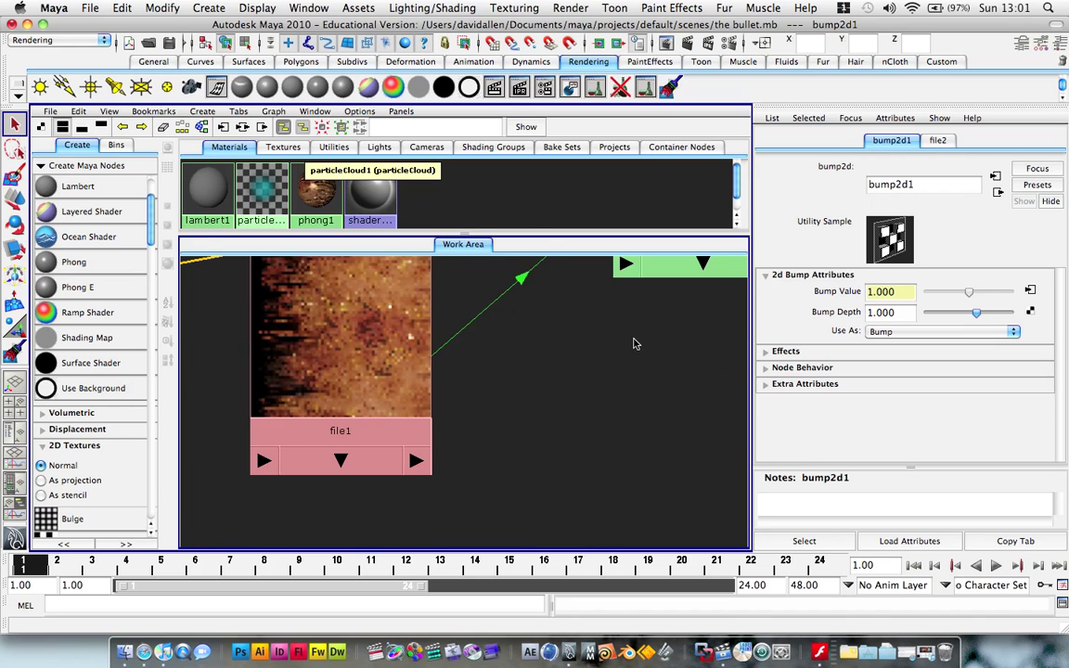
{"action": "key", "text": "space"}
{"action": "middle_click_drag", "start_coordinate": [643, 333], "coordinate": [441, 542], "text": "alt"}
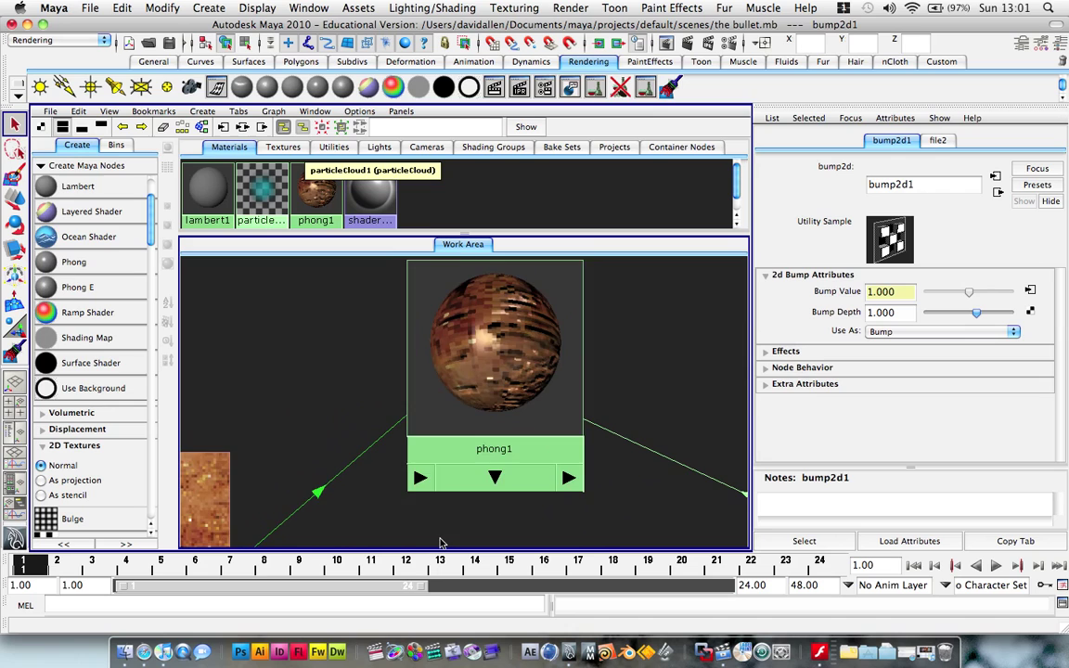
{"action": "scroll", "coordinate": [510, 367], "scroll_direction": "down", "scroll_amount": 2}
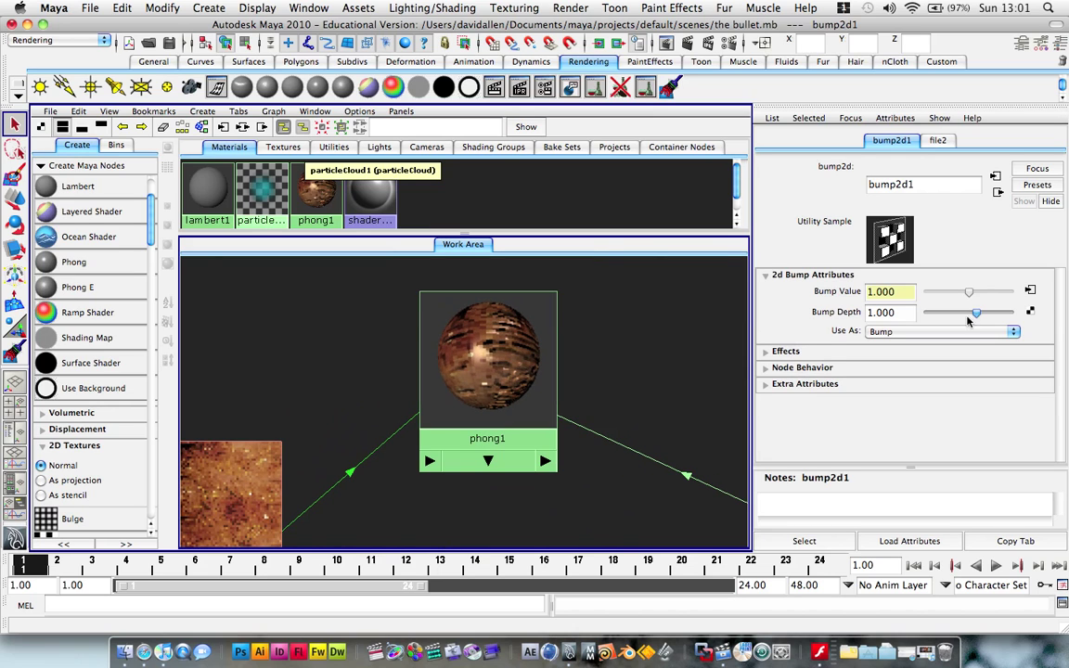
{"action": "mouse_move", "coordinate": [983, 317]}
{"action": "left_mouse_down"}
{"action": "mouse_move", "coordinate": [947, 316]}
{"action": "mouse_move", "coordinate": [987, 317]}
{"action": "left_mouse_up"}
{"action": "key", "text": "space"}
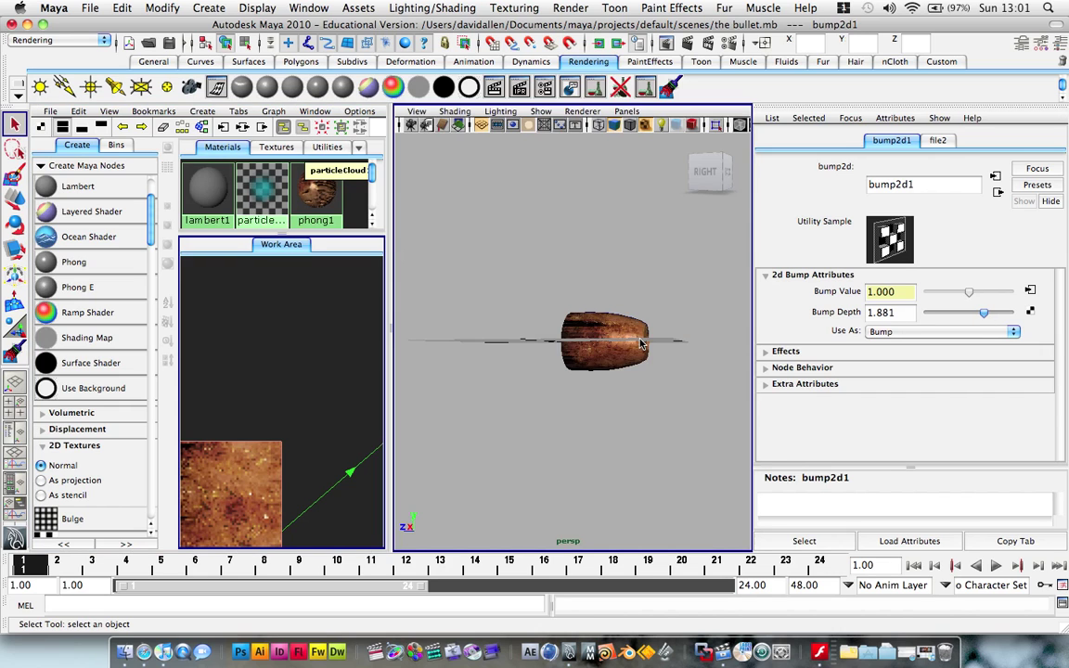
{"action": "key", "text": "space"}
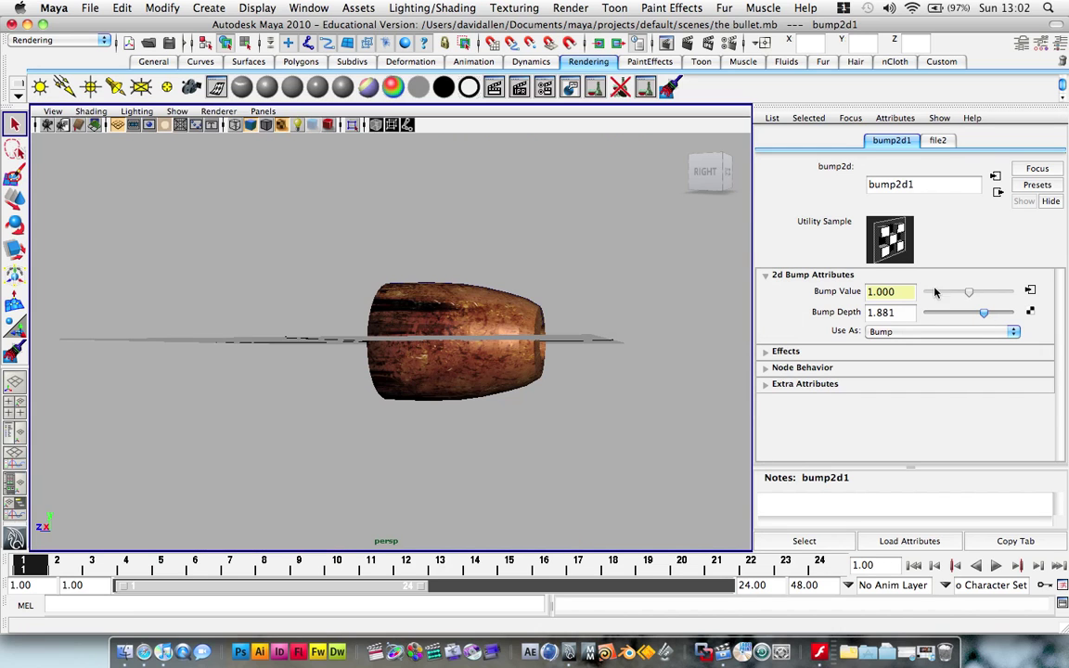
{"action": "left_click_drag", "start_coordinate": [984, 311], "coordinate": [991, 312]}
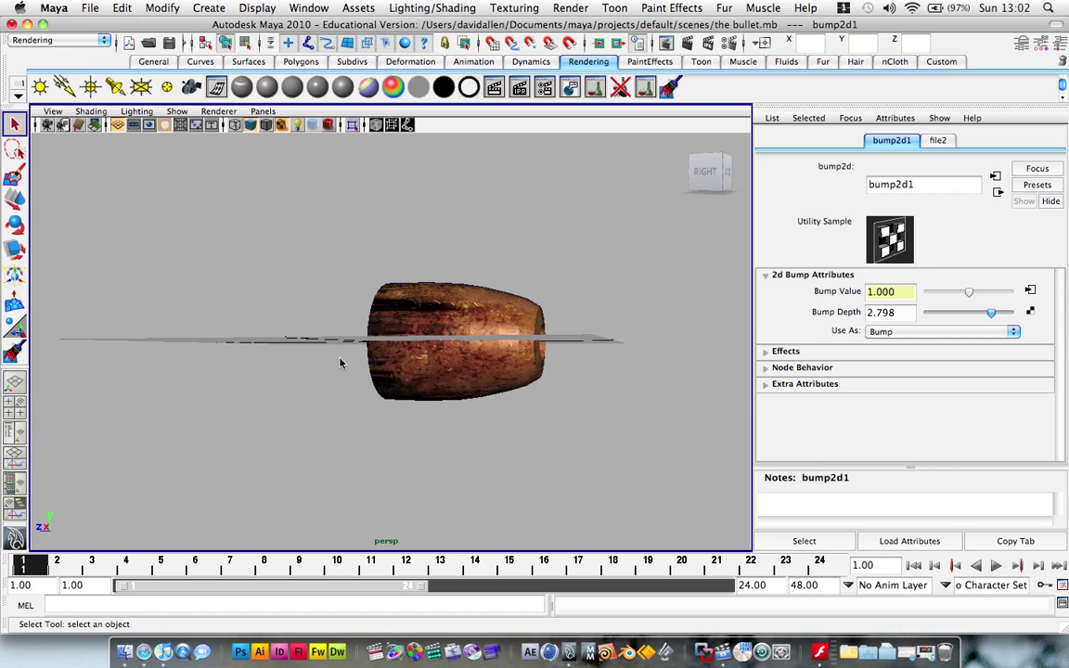
Step: Render the current frame with the bullet tip seen from the side, and again with it seen end-on
{"action": "mouse_move", "coordinate": [560, 356]}
{"action": "left_mouse_down", "text": "alt"}
{"action": "mouse_move", "coordinate": [501, 334]}
{"action": "mouse_move", "coordinate": [510, 372]}
{"action": "mouse_move", "coordinate": [625, 360]}
{"action": "mouse_move", "coordinate": [575, 343]}
{"action": "left_mouse_up", "text": "alt"}
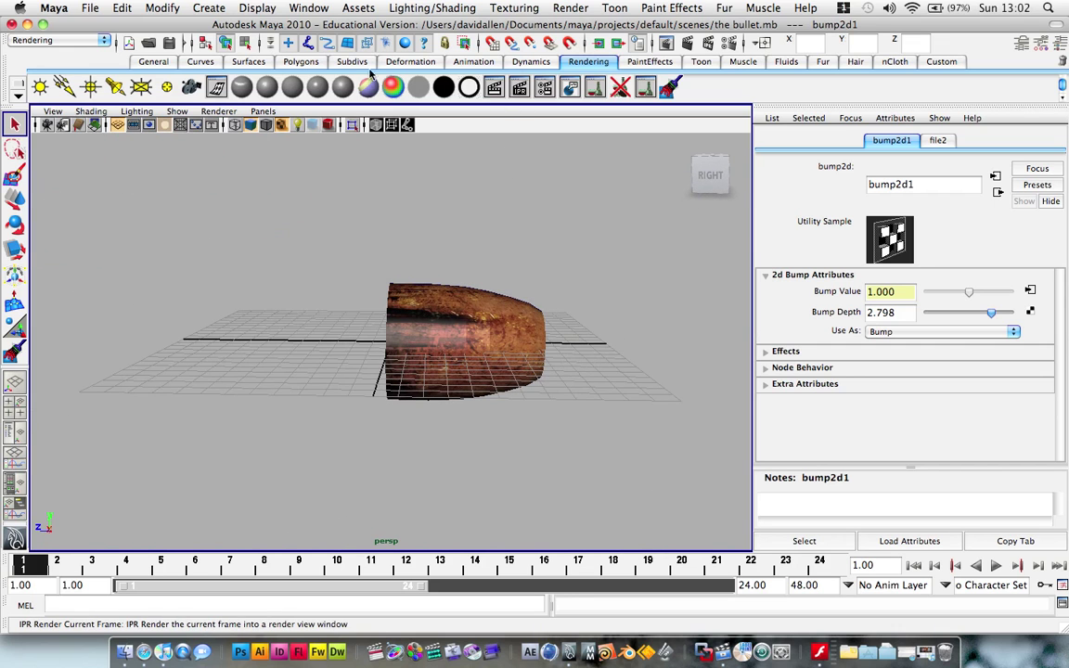
{"action": "left_click", "coordinate": [493, 88]}
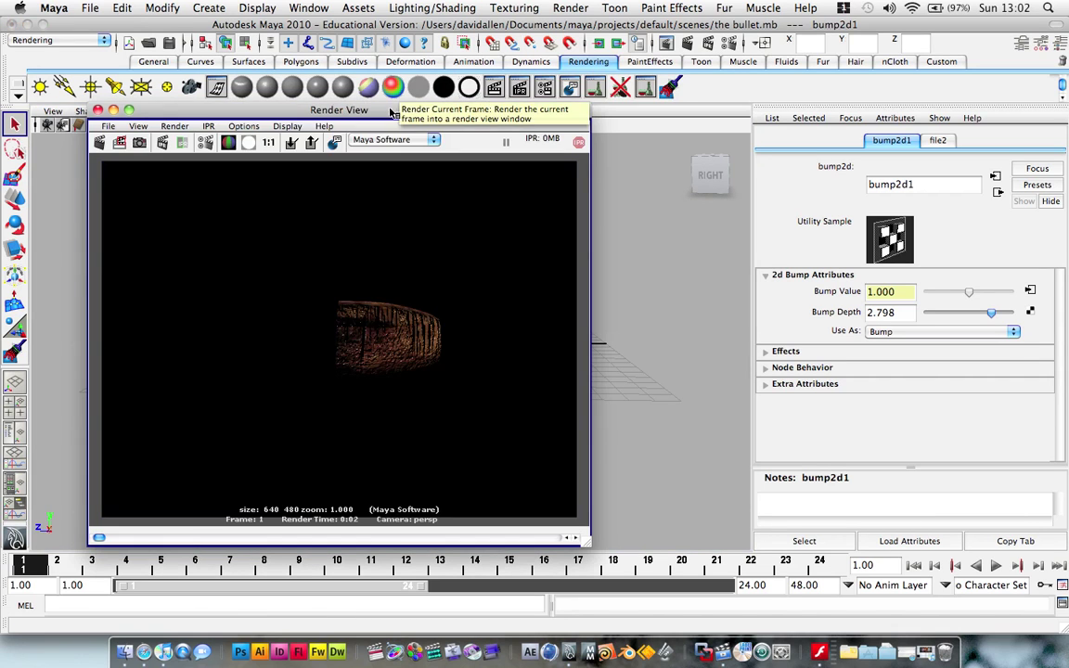
{"action": "mouse_move", "coordinate": [350, 110]}
{"action": "left_mouse_down"}
{"action": "mouse_move", "coordinate": [492, 112]}
{"action": "mouse_move", "coordinate": [336, 122]}
{"action": "left_mouse_up"}
{"action": "left_click", "coordinate": [82, 119]}
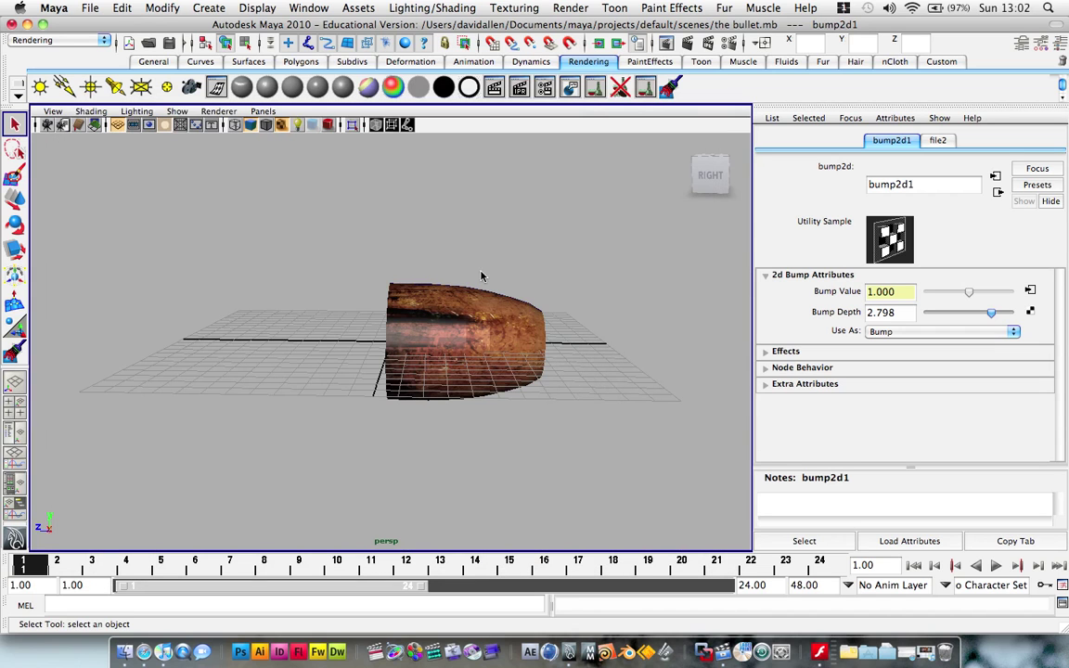
{"action": "left_click_drag", "start_coordinate": [560, 324], "coordinate": [390, 308], "text": "alt"}
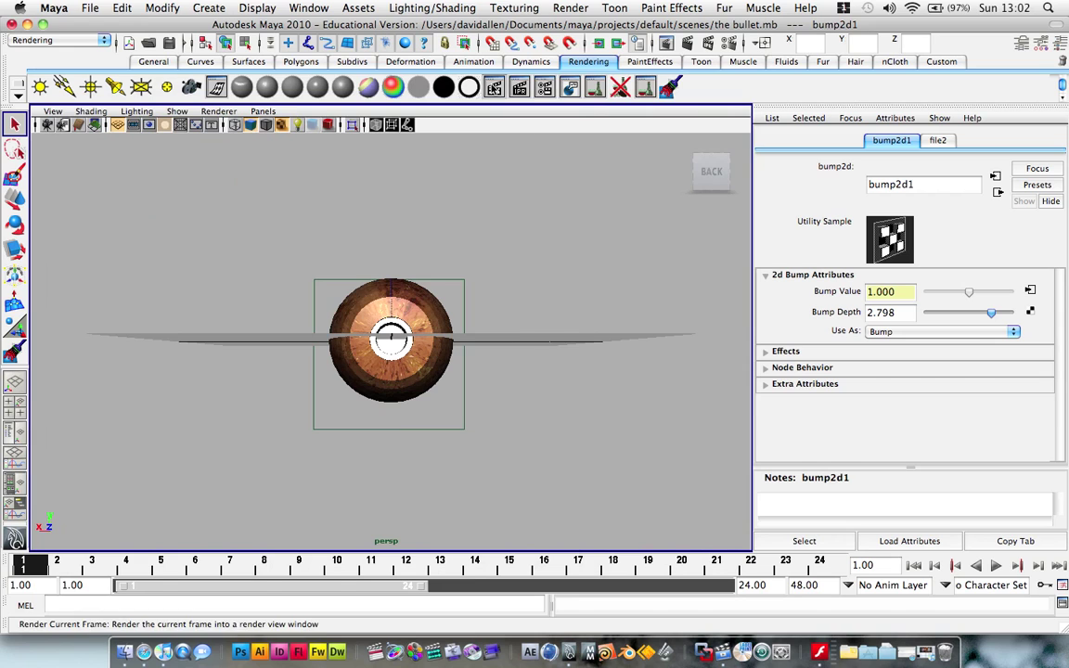
{"action": "left_click", "coordinate": [494, 87]}
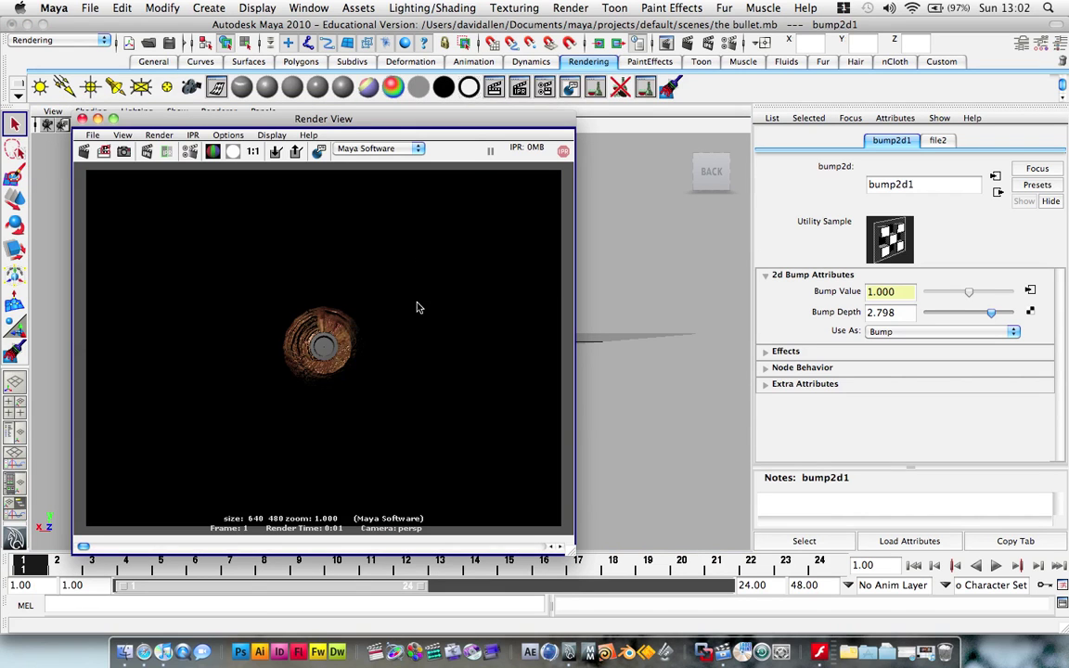
Step: Render the current frame with the bullet tip seen from the left view, and again from the right view
{"action": "left_click", "coordinate": [82, 119]}
{"action": "scroll", "coordinate": [397, 326], "scroll_direction": "up", "scroll_amount": 3}
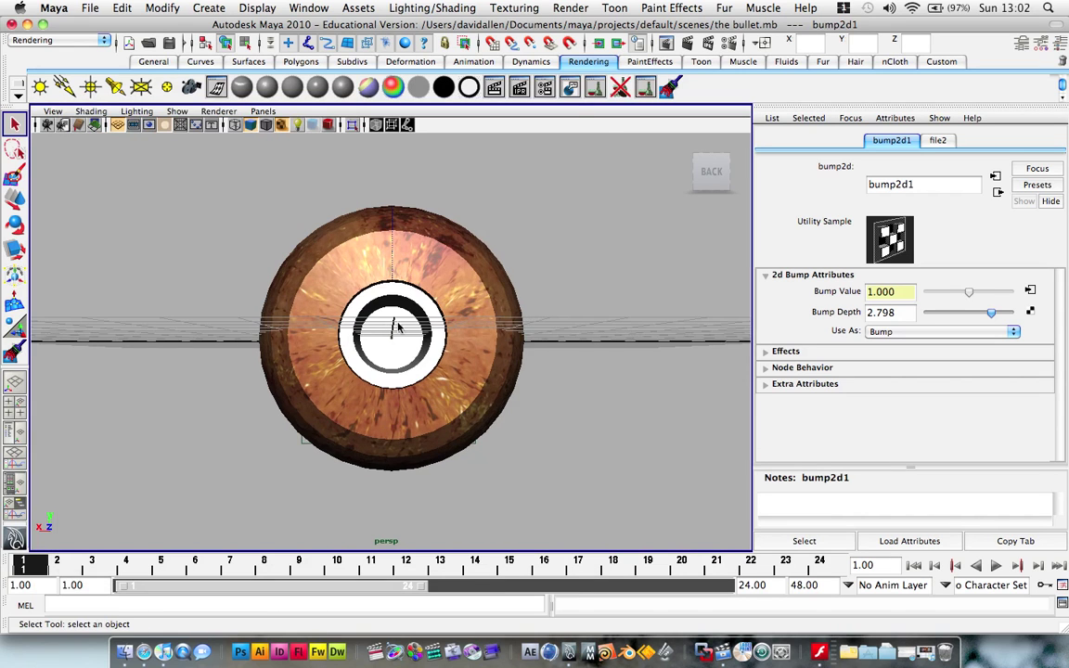
{"action": "left_click_drag", "start_coordinate": [397, 327], "coordinate": [556, 329], "text": "alt"}
{"action": "left_click", "coordinate": [494, 87]}
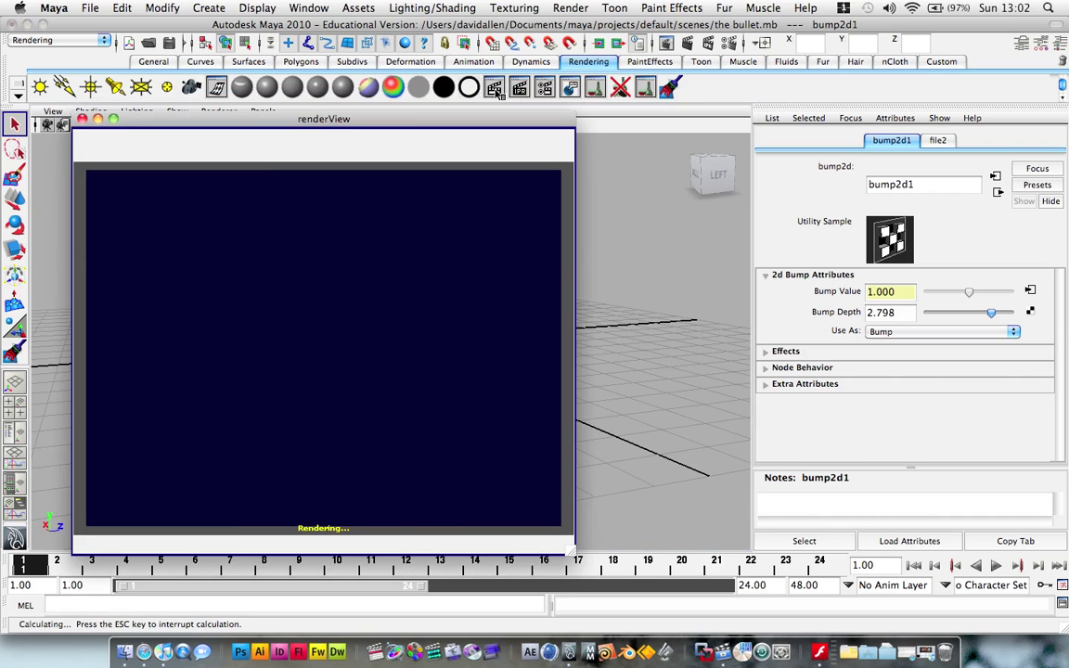
{"action": "left_click", "coordinate": [81, 119]}
{"action": "left_click_drag", "start_coordinate": [188, 278], "coordinate": [406, 154], "text": "alt"}
{"action": "left_click", "coordinate": [493, 87]}
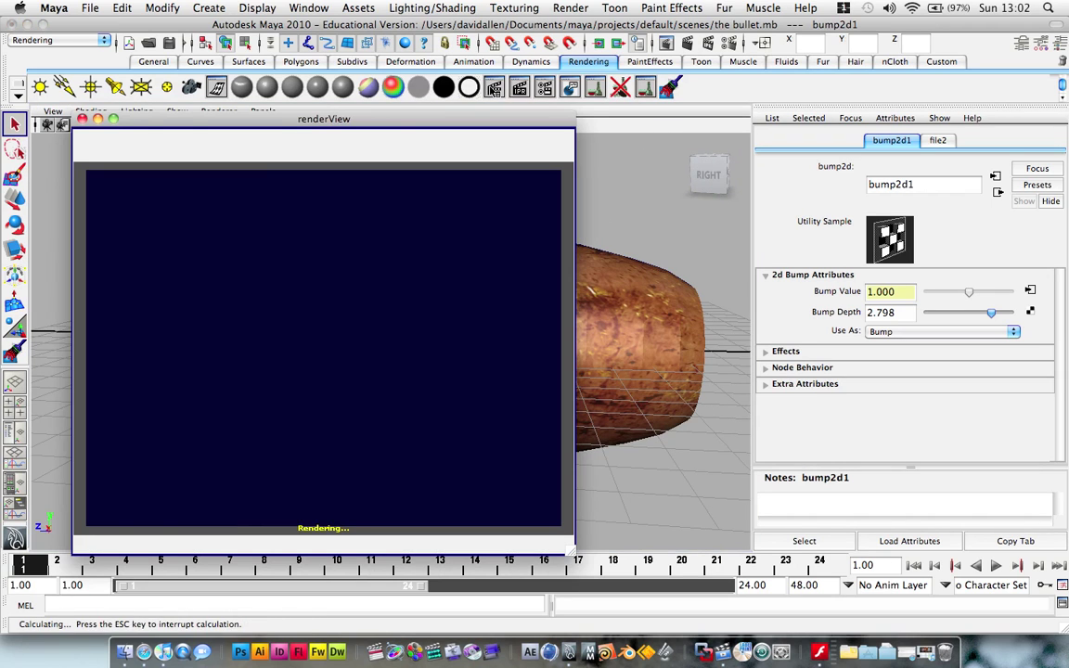
{"action": "left_click", "coordinate": [82, 119]}
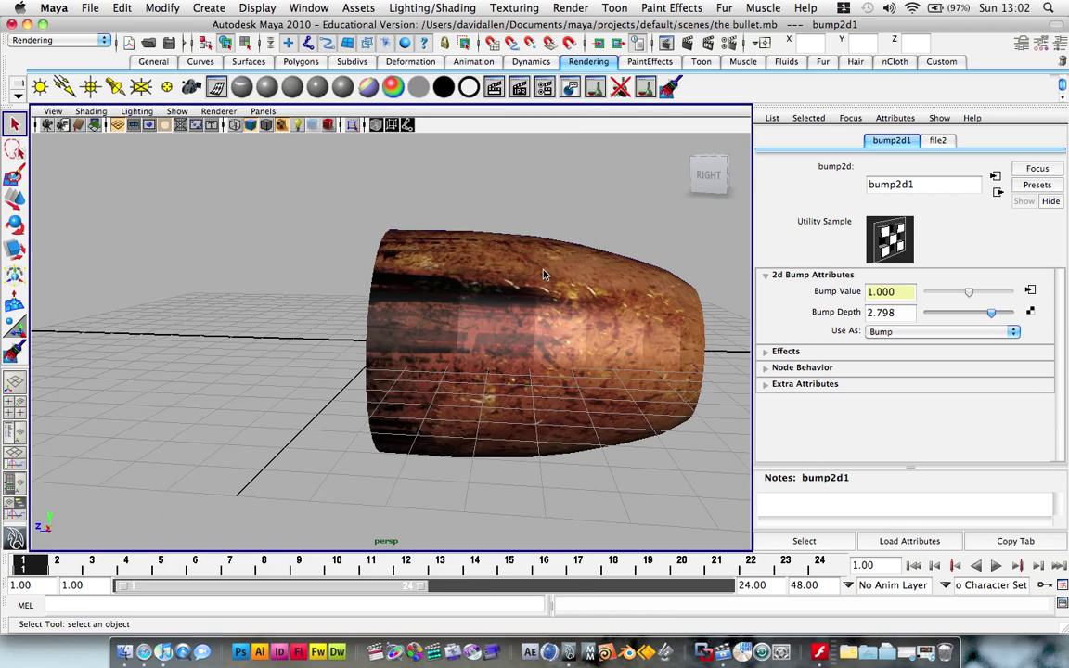
Step: Move the place2dTexture2 node next to file2 and set its Rotate Frame to 90
{"action": "left_click", "coordinate": [14, 481]}
{"action": "key", "text": "space"}
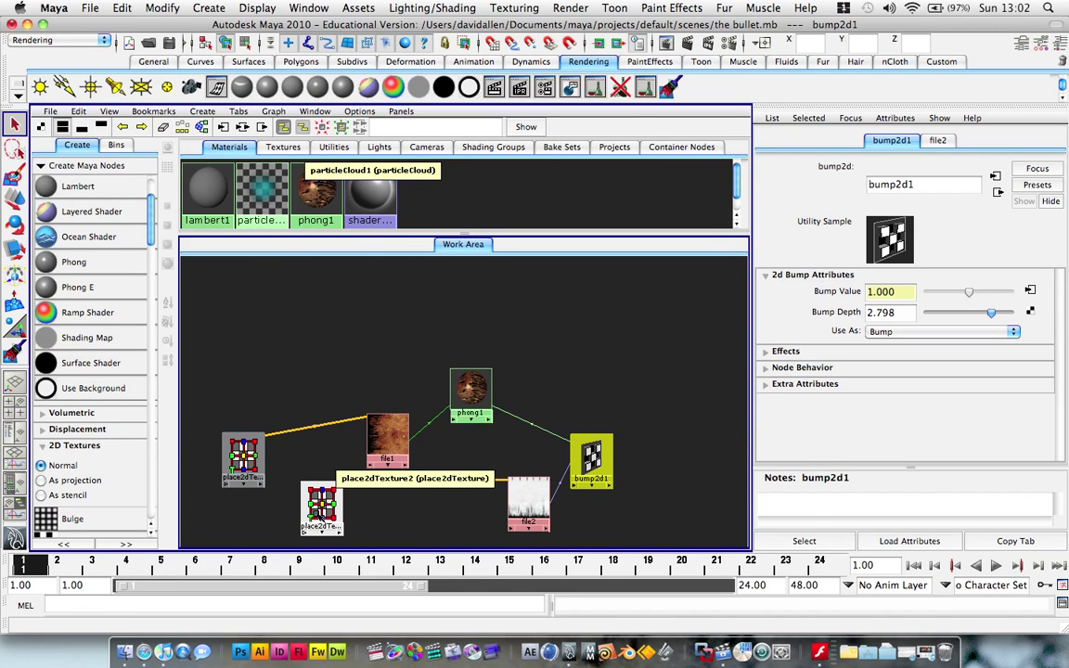
{"action": "left_click", "coordinate": [322, 509]}
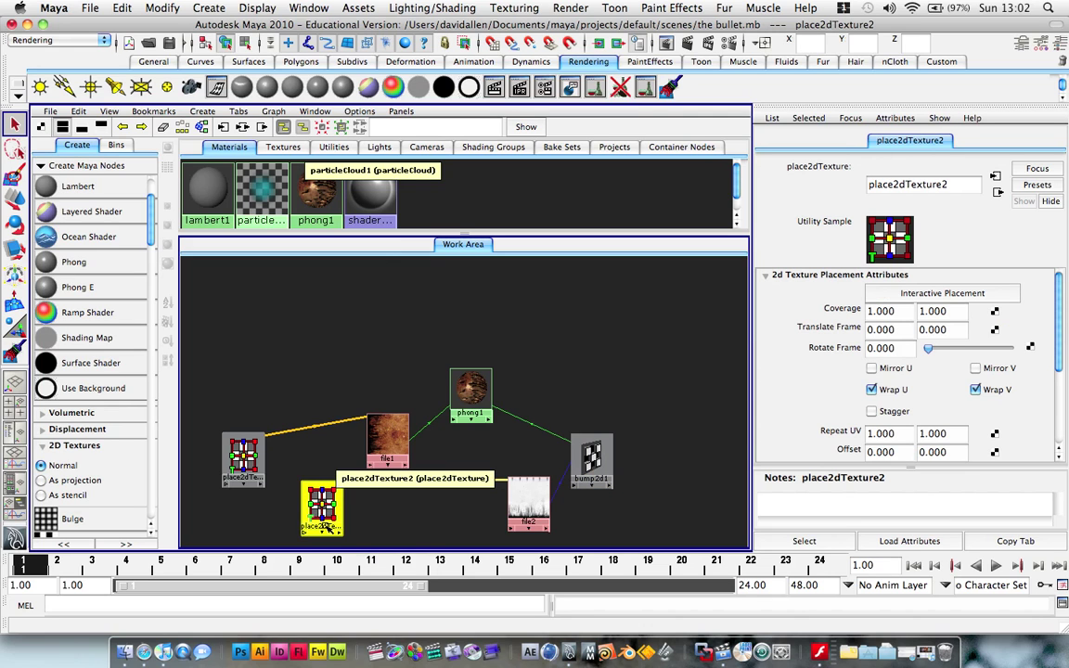
{"action": "left_click_drag", "start_coordinate": [331, 502], "coordinate": [441, 510]}
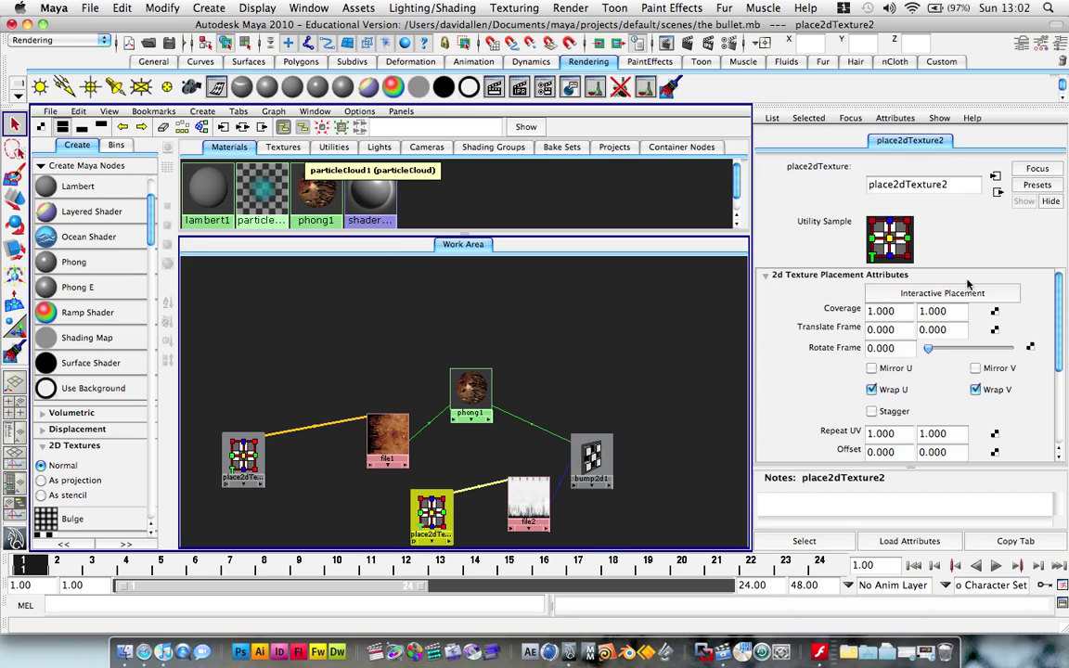
{"action": "left_click", "coordinate": [886, 348]}
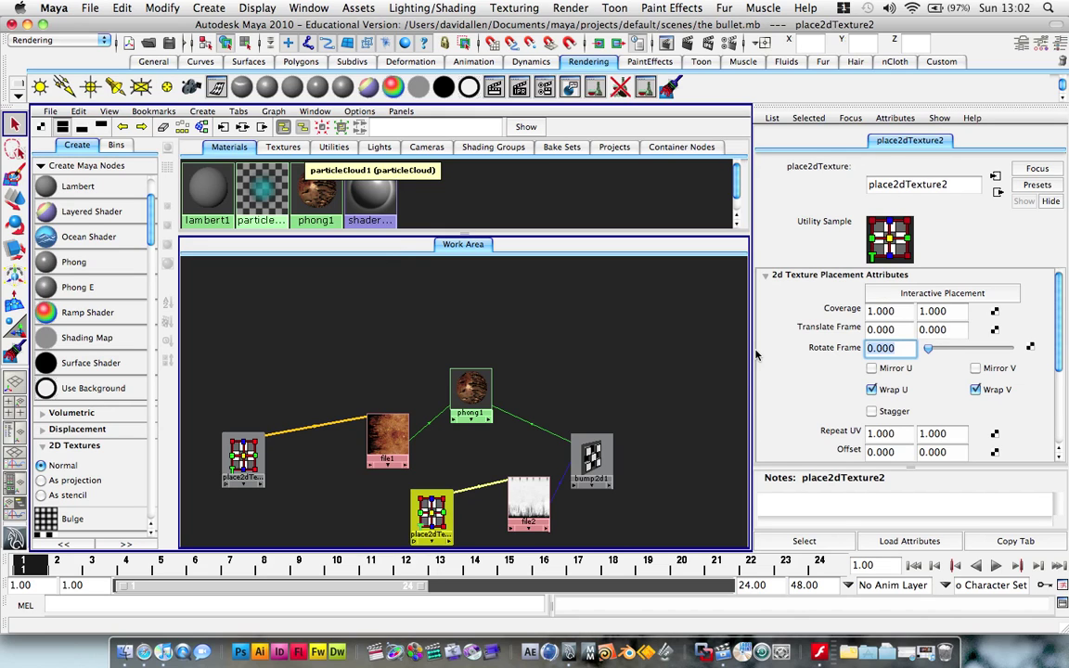
{"action": "type", "text": "90"}
{"action": "key", "text": "Return"}
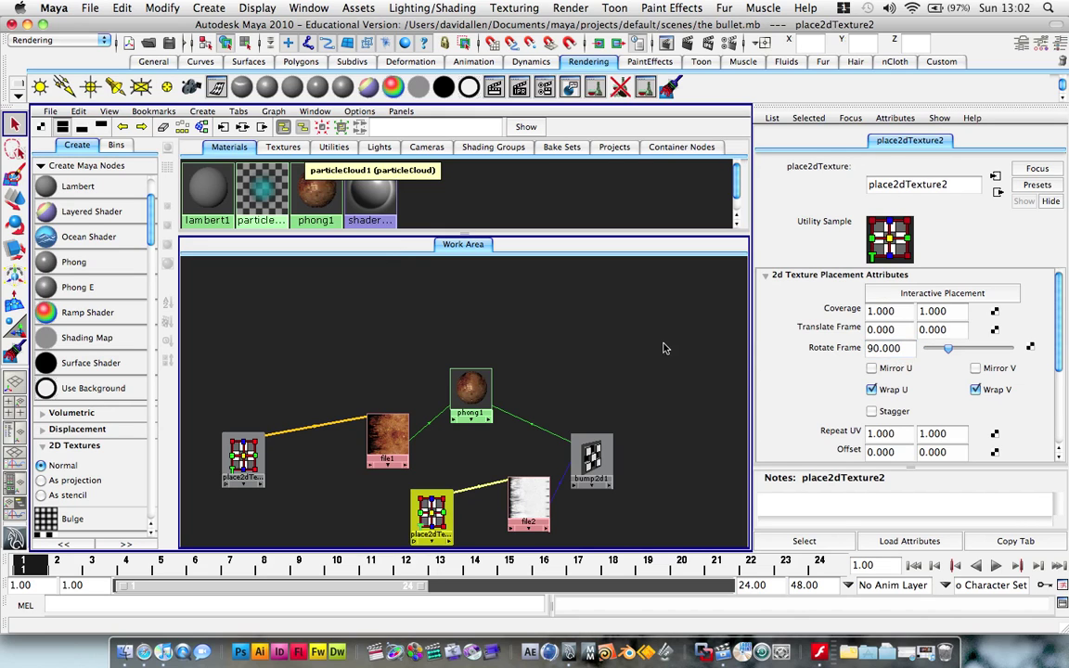
Step: Render the current frame from the side to check the rotated bump texture on the bullet tip
{"action": "left_click", "coordinate": [598, 305]}
{"action": "key", "text": "space"}
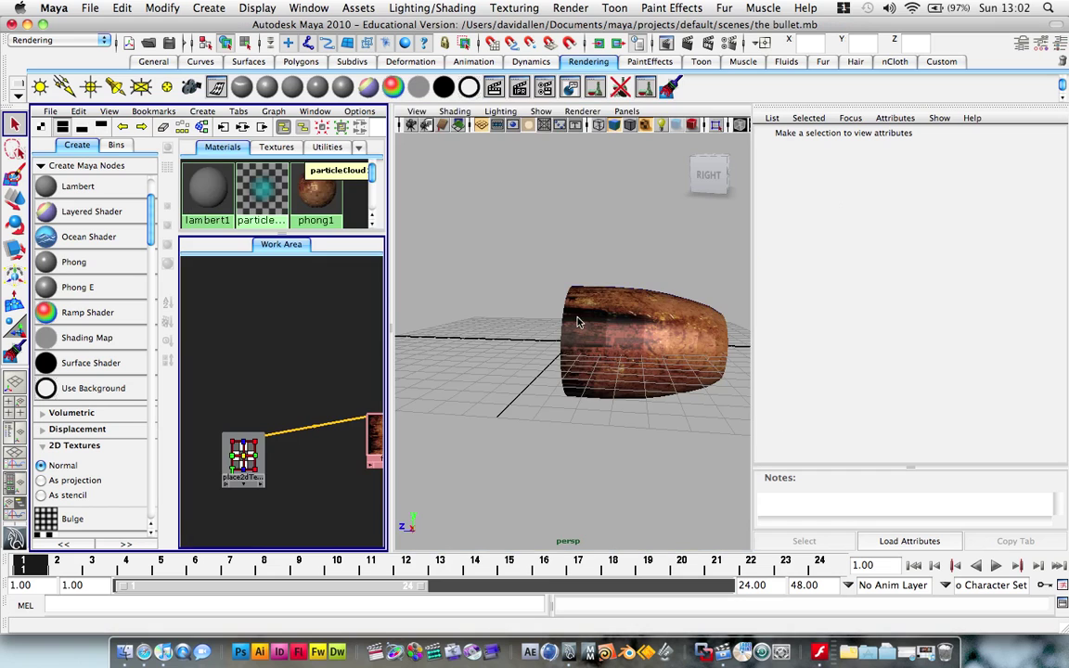
{"action": "left_click", "coordinate": [495, 89]}
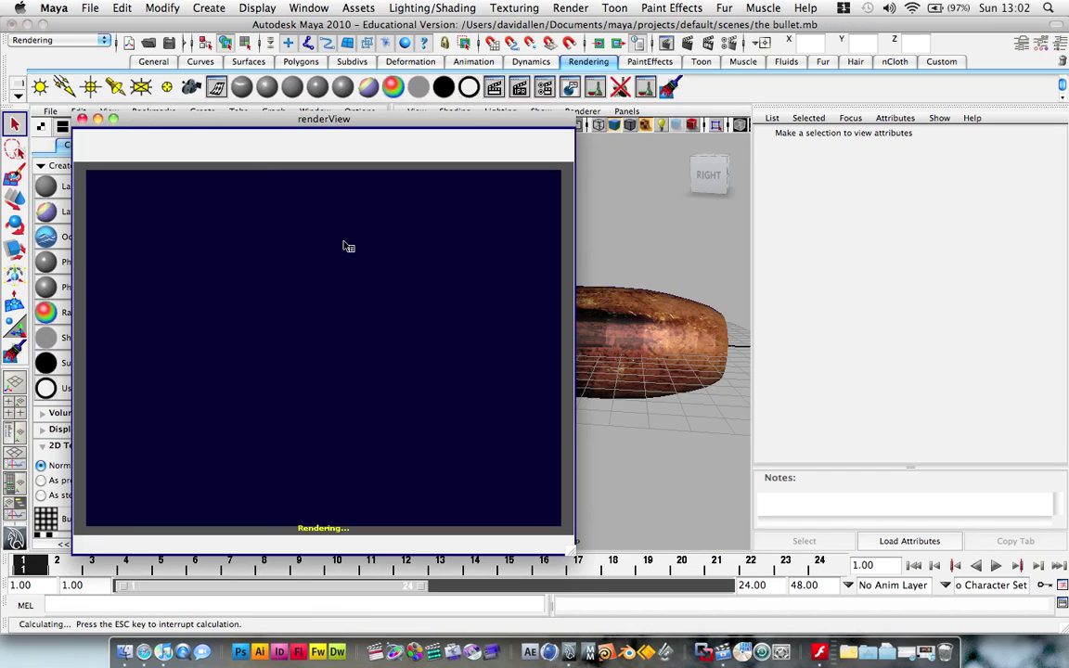
{"action": "left_click", "coordinate": [98, 120]}
Step: Set the Bump Depth of the bump2d1 node to 1.2 and render the bullet tip from the side
{"action": "scroll", "coordinate": [318, 415], "scroll_direction": "down", "scroll_amount": 4}
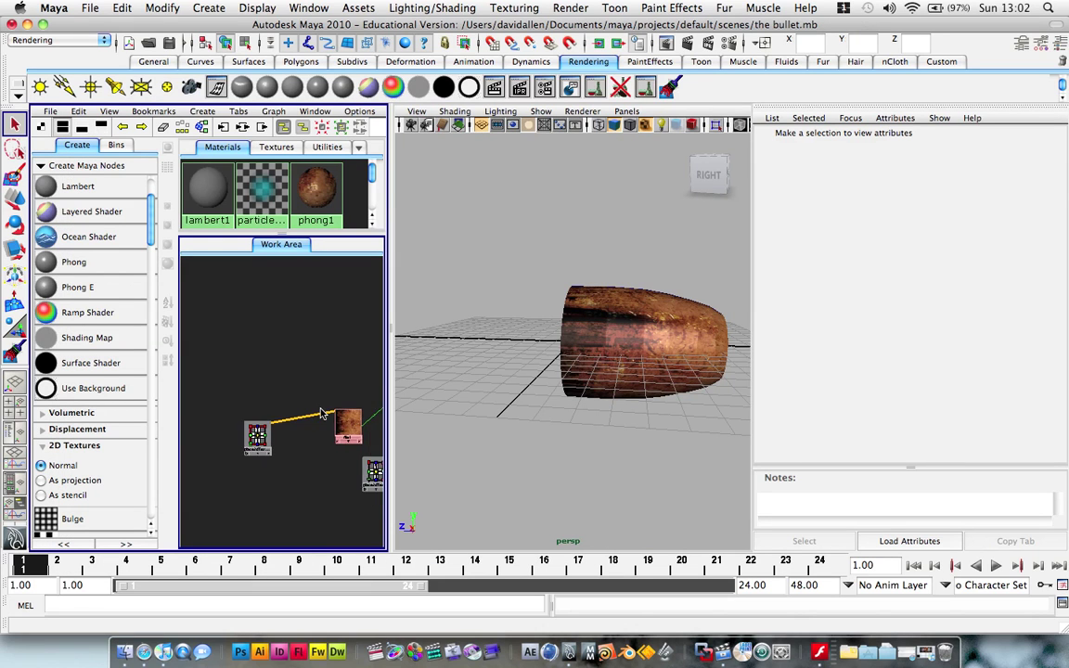
{"action": "key", "text": "space"}
{"action": "left_click", "coordinate": [419, 426]}
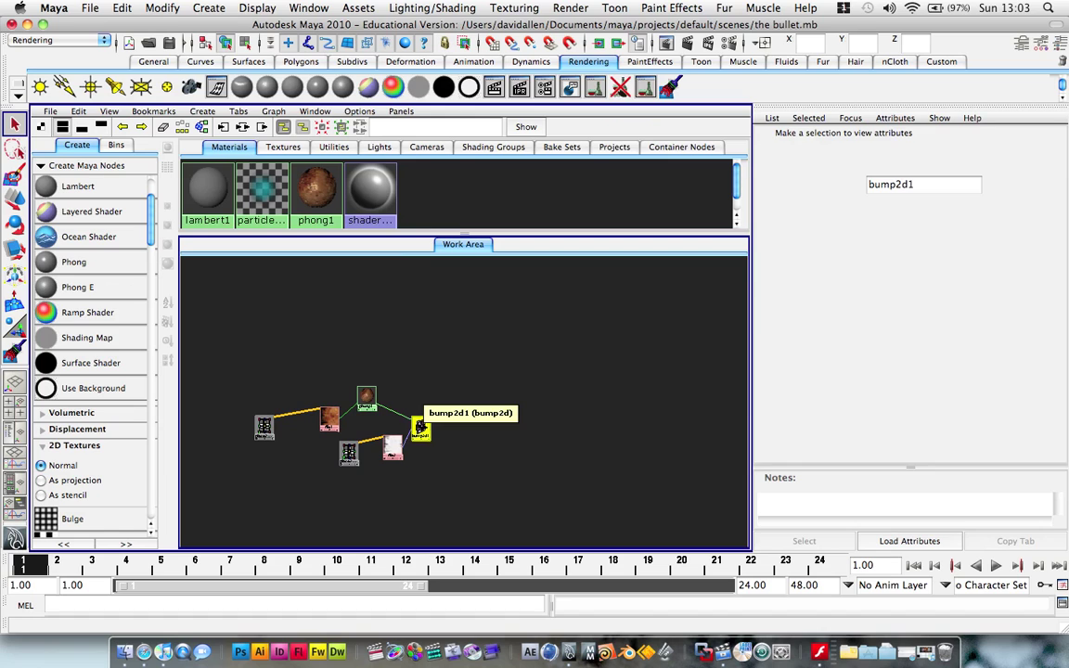
{"action": "left_click_drag", "start_coordinate": [991, 316], "coordinate": [981, 321]}
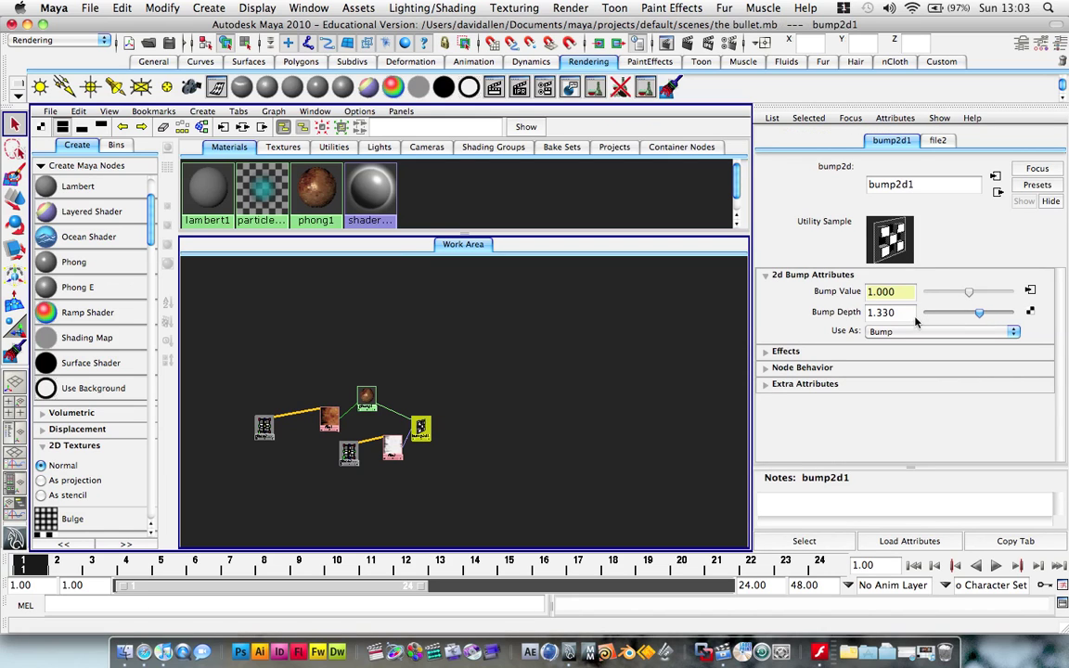
{"action": "left_click", "coordinate": [902, 313]}
{"action": "type", "text": "1."}
{"action": "left_click", "coordinate": [551, 338]}
{"action": "key", "text": "space"}
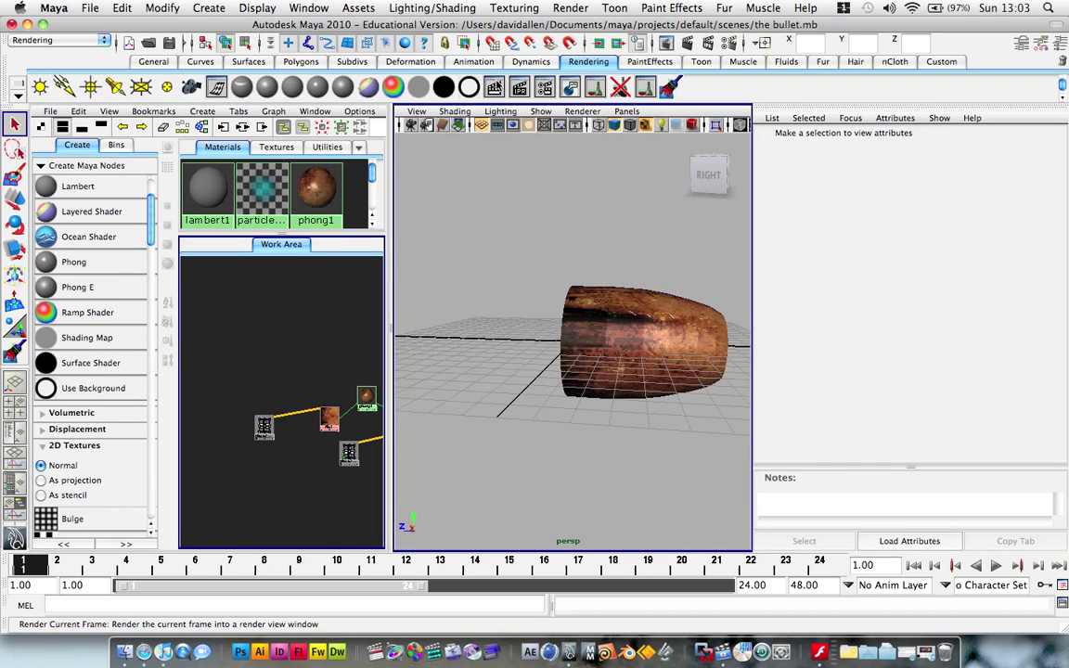
{"action": "left_click", "coordinate": [495, 87]}
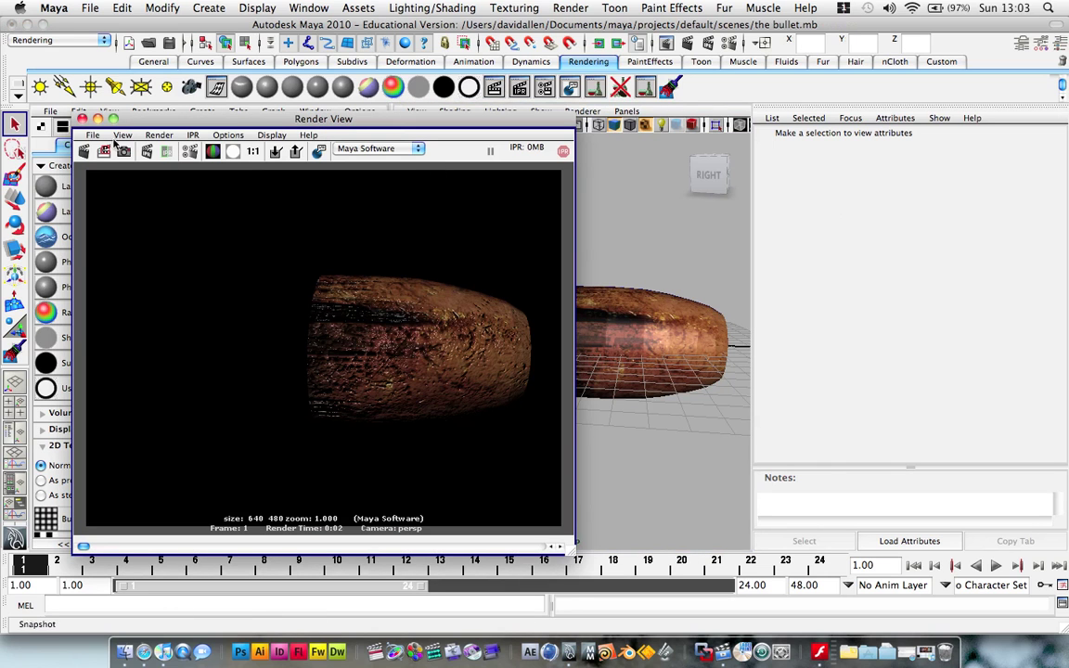
{"action": "left_click", "coordinate": [81, 119]}
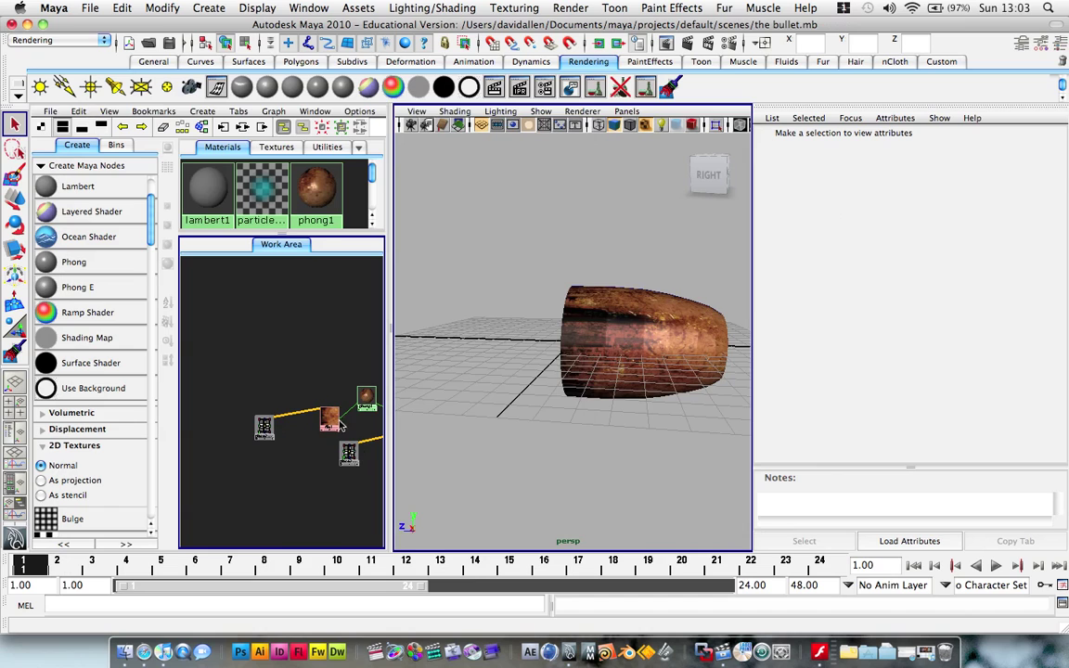
Step: Lower the Bump Depth of the bump2d1 node further to soften the relief on the bullet tip
{"action": "key", "text": "space"}
{"action": "left_click", "coordinate": [392, 423]}
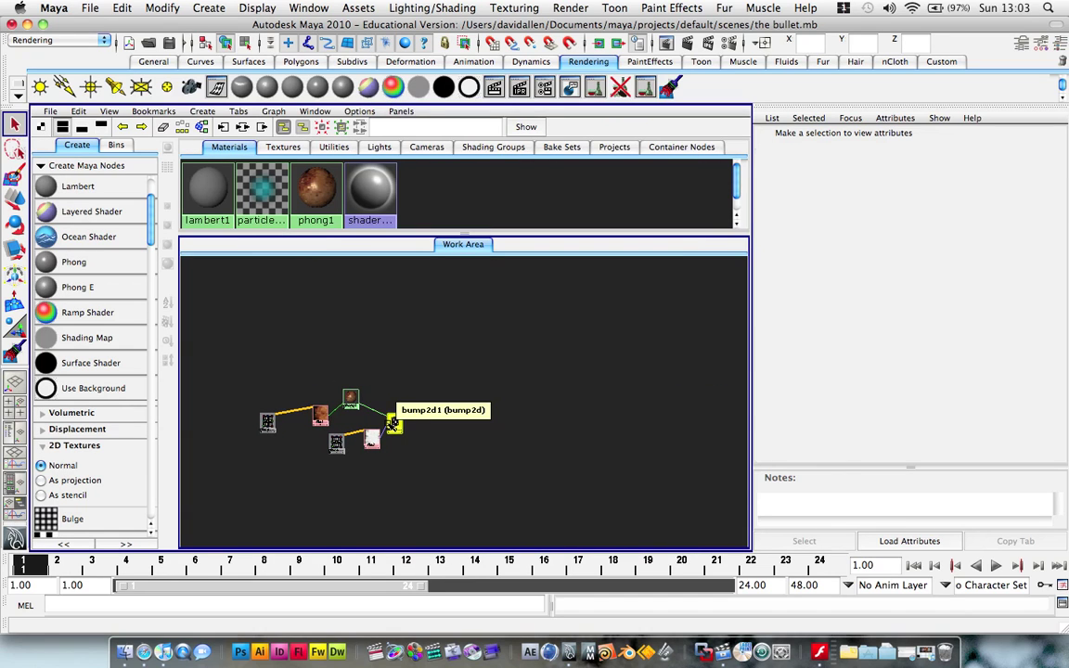
{"action": "left_click", "coordinate": [891, 312]}
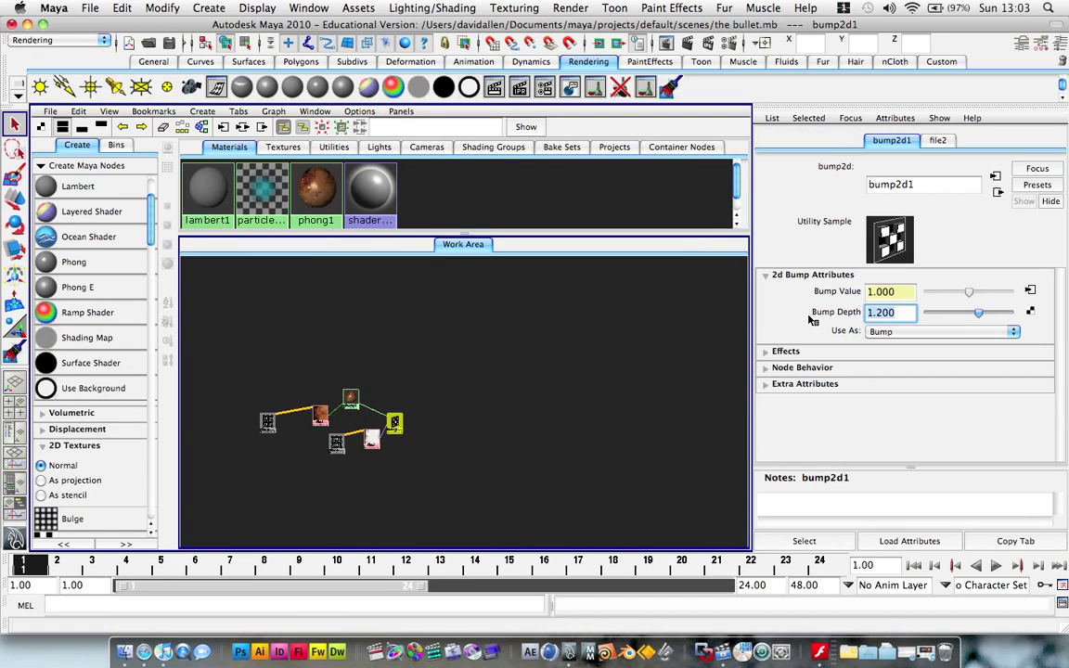
{"action": "type", "text": "0"}
{"action": "left_click", "coordinate": [517, 381]}
{"action": "key", "text": "space"}
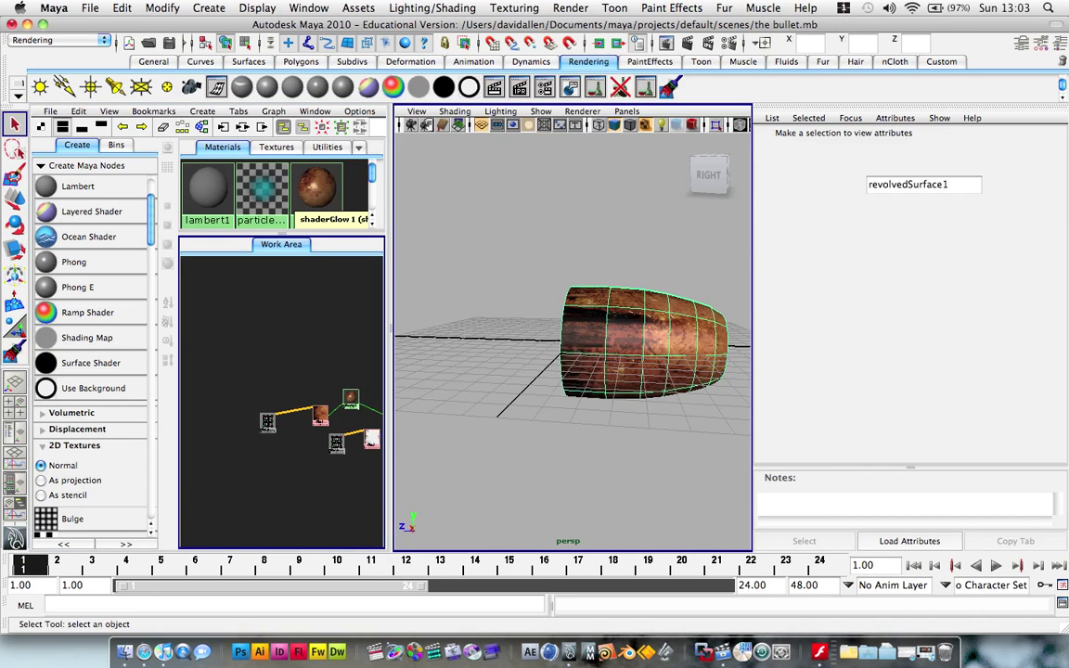
Step: Render the current frame with the bullet tip seen at an angle, showing its open end
{"action": "left_click", "coordinate": [592, 222]}
{"action": "left_click_drag", "start_coordinate": [619, 265], "coordinate": [573, 265], "text": "alt"}
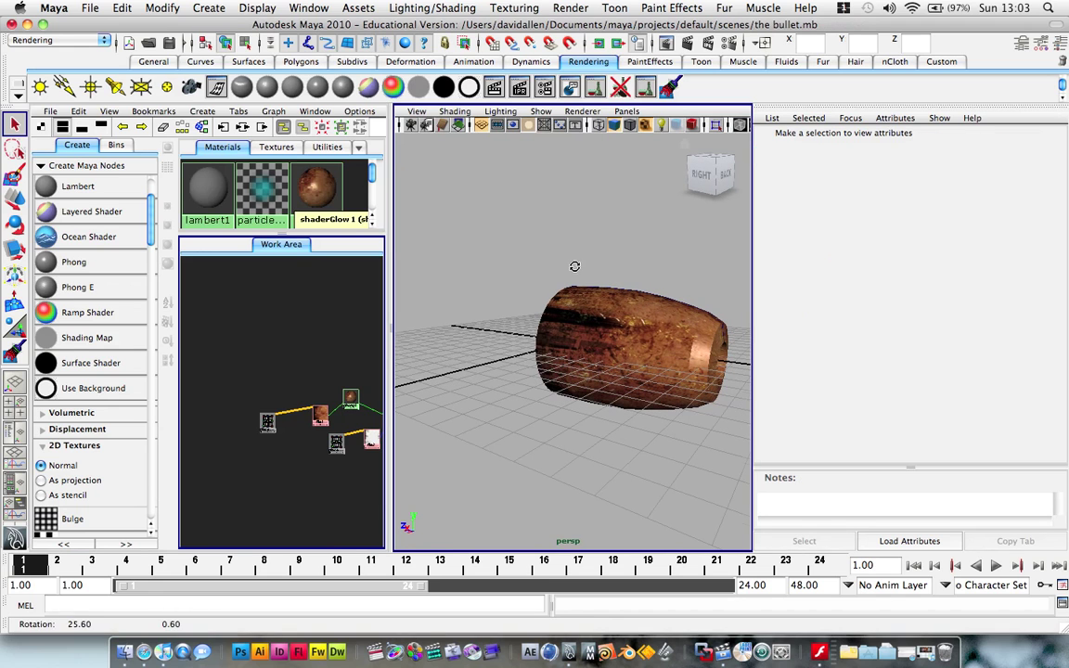
{"action": "left_click", "coordinate": [1000, 634]}
{"action": "left_click", "coordinate": [587, 479]}
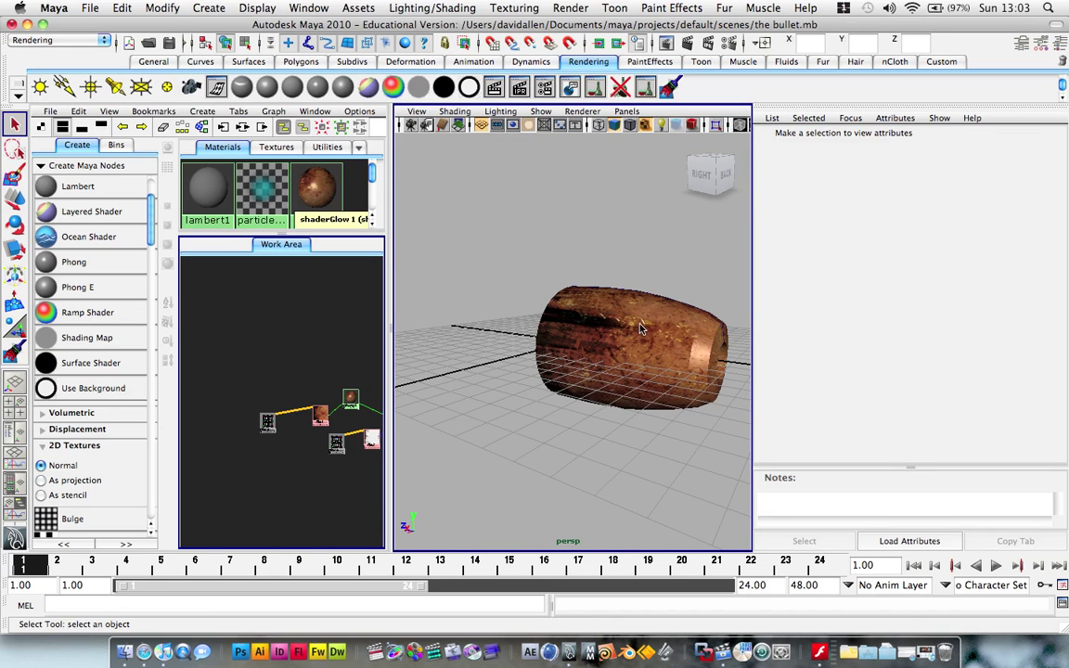
{"action": "left_click_drag", "start_coordinate": [611, 310], "coordinate": [552, 320], "text": "alt"}
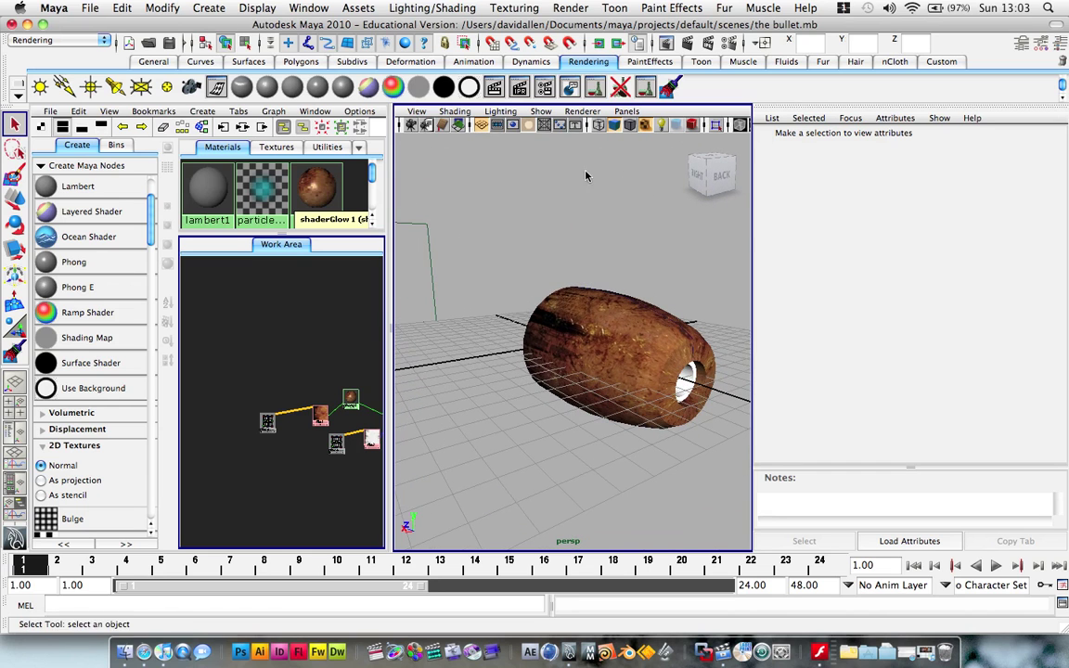
{"action": "left_click", "coordinate": [495, 87]}
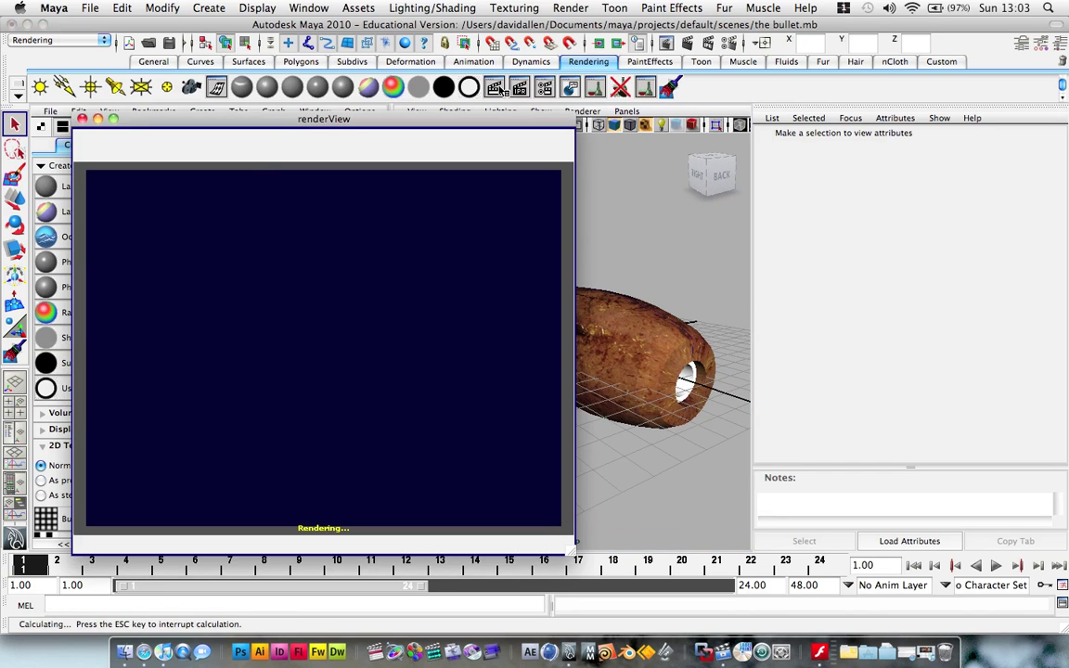
{"action": "left_click", "coordinate": [81, 119]}
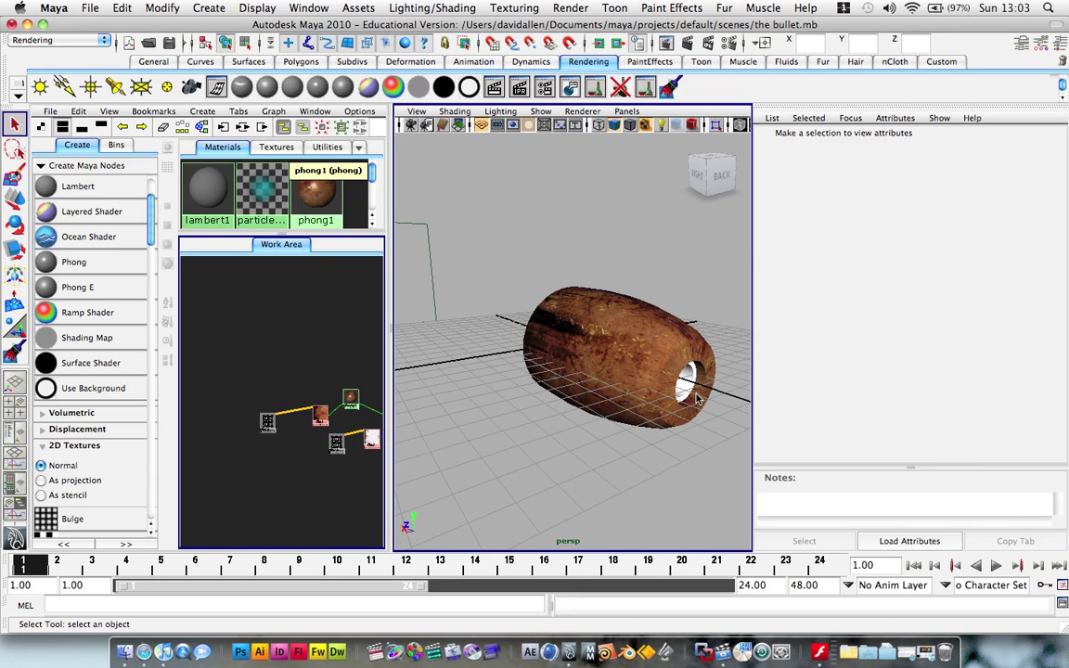
Step: Select the bullet tip surface, render the same angled view again and examine the bump detail close up in the rendered image
{"action": "left_click", "coordinate": [628, 342]}
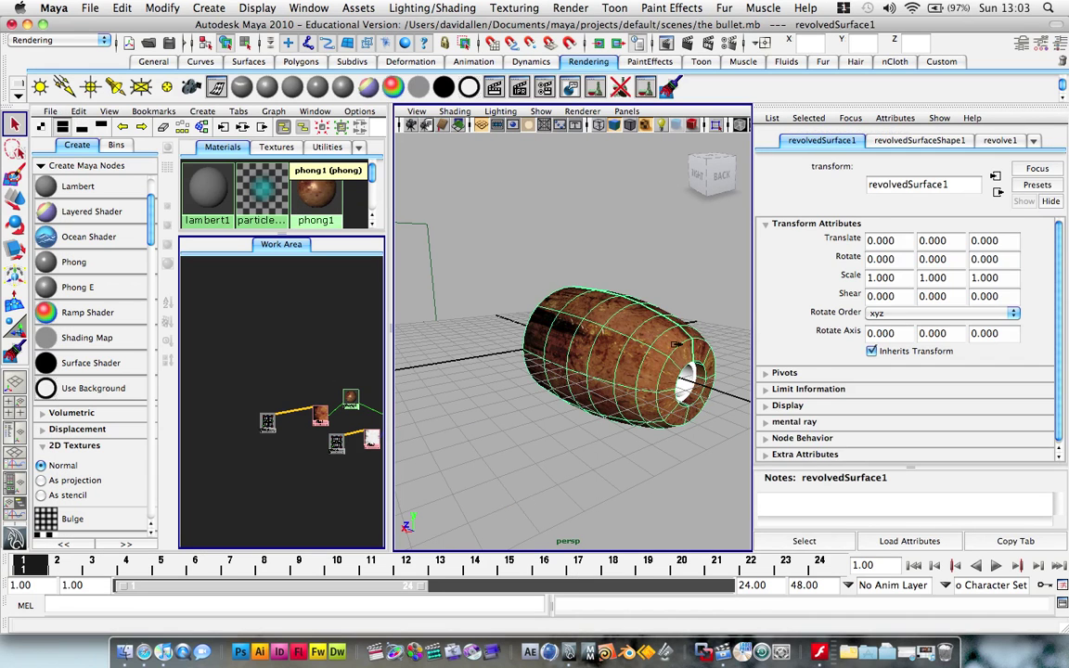
{"action": "left_click", "coordinate": [493, 88]}
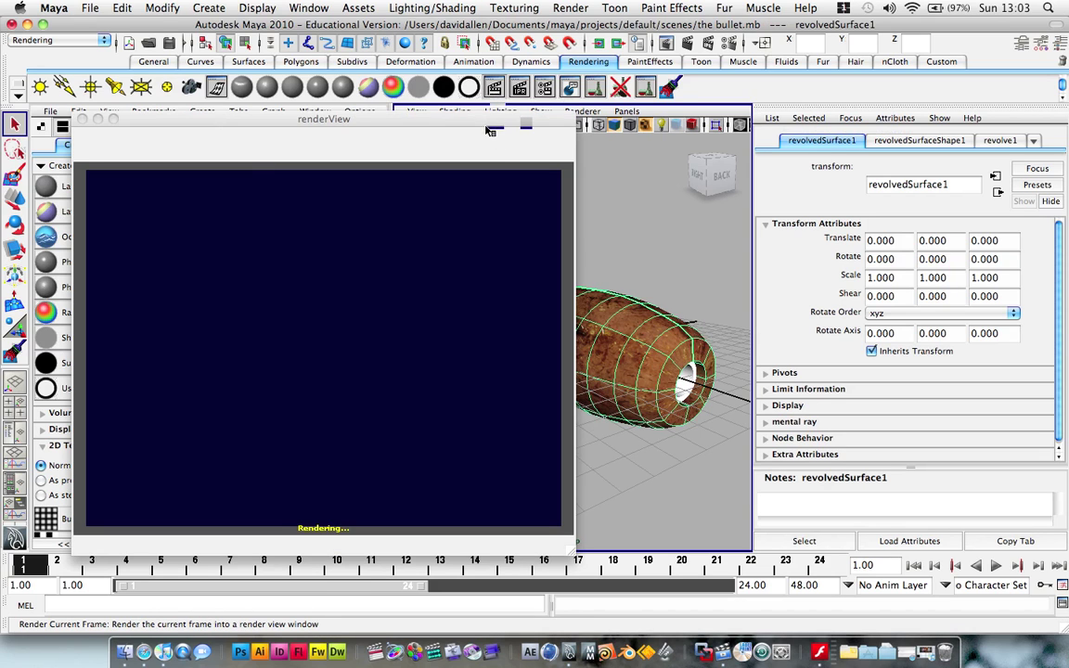
{"action": "scroll", "coordinate": [522, 273], "scroll_direction": "up", "scroll_amount": 5}
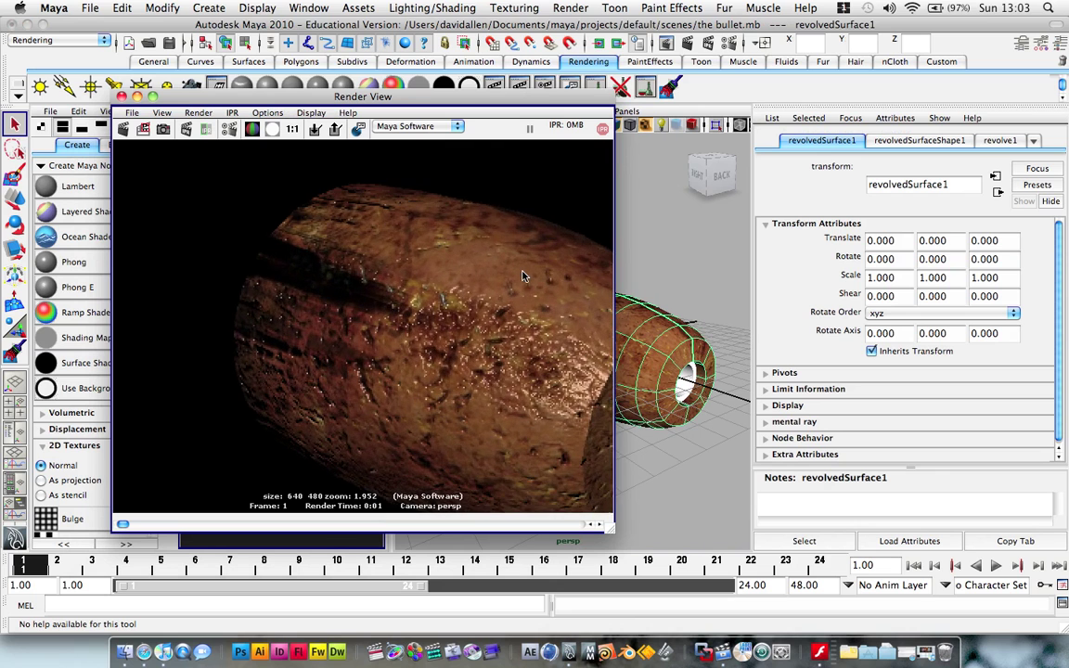
{"action": "scroll", "coordinate": [522, 274], "scroll_direction": "down", "scroll_amount": 3}
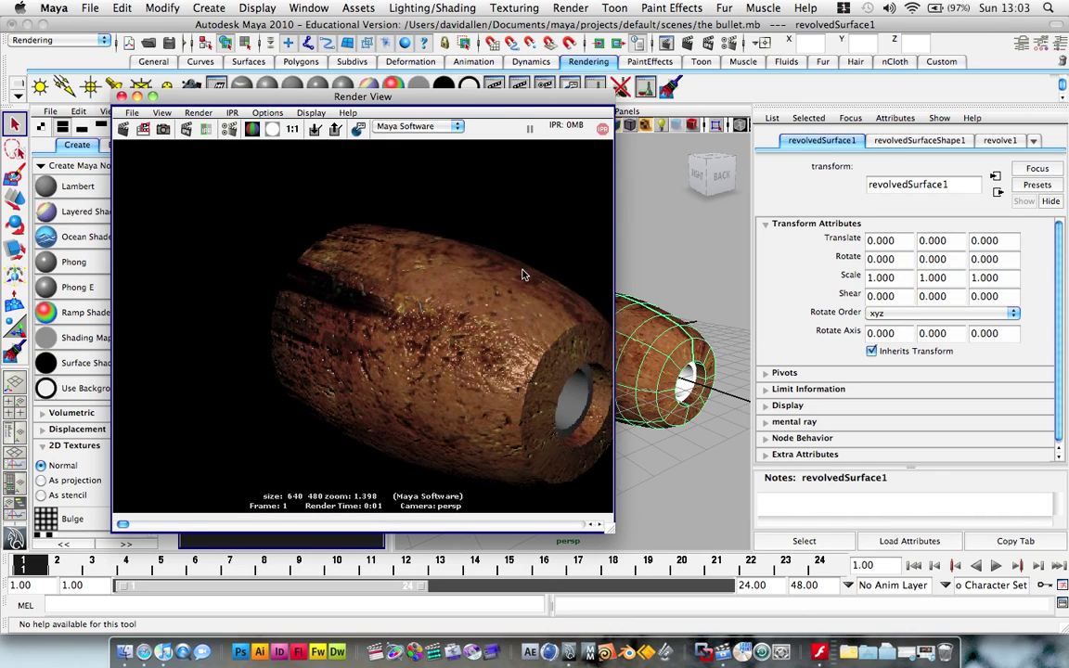
{"action": "left_click", "coordinate": [120, 96]}
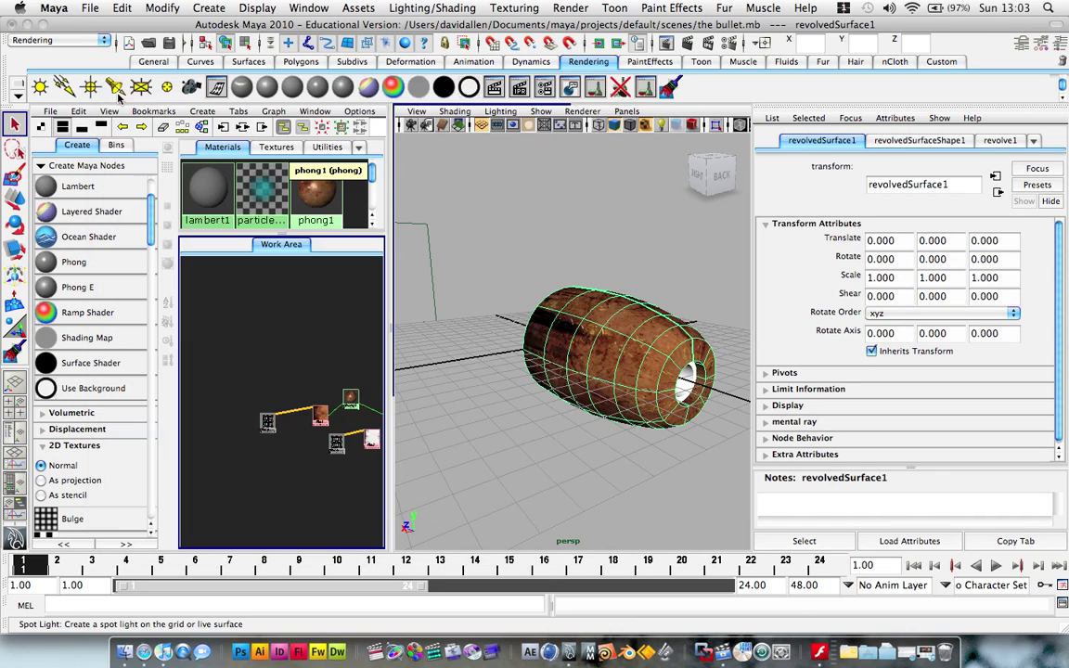
Step: Set the phong1 material's Specular Color to a muted tan with hue 36.05, saturation 0.470 and value 0.500
{"action": "key", "text": "space"}
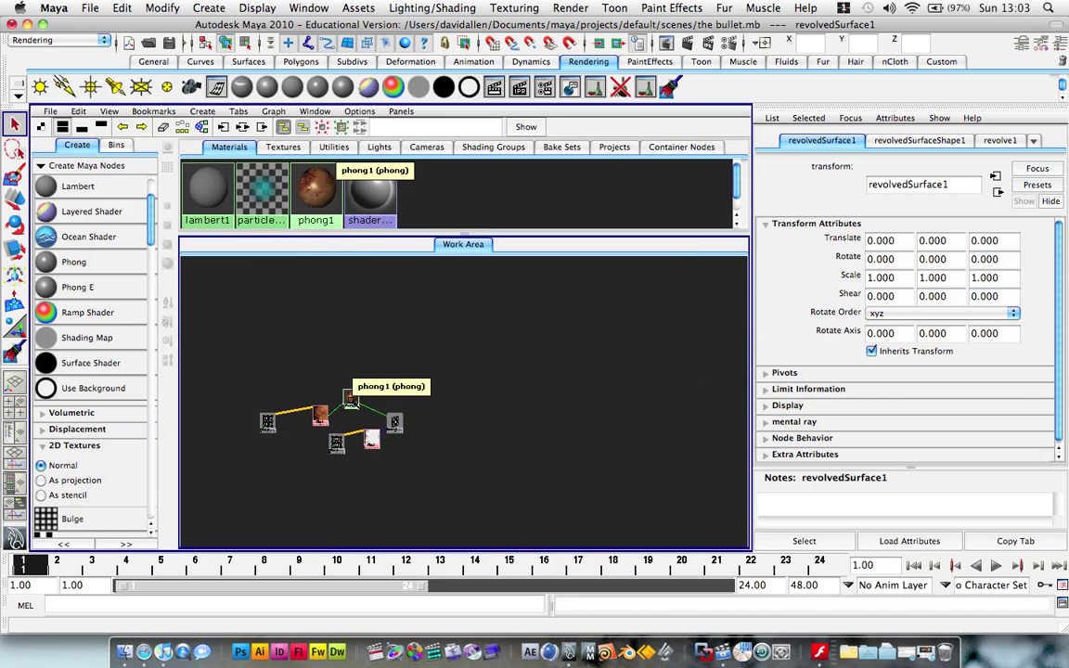
{"action": "left_click", "coordinate": [349, 399]}
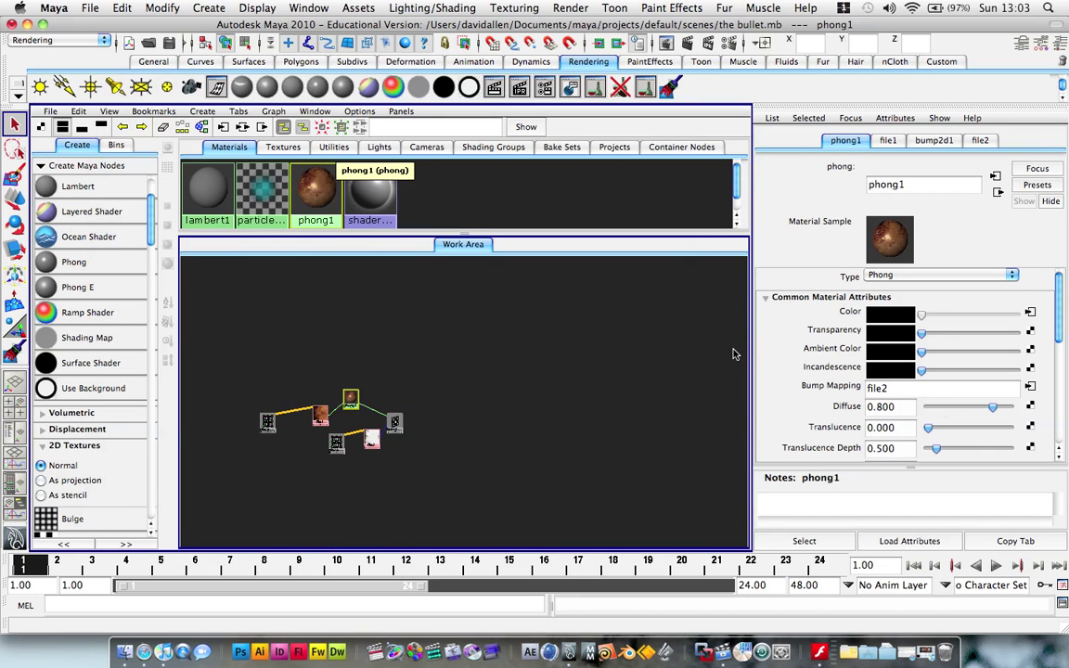
{"action": "key", "text": "space"}
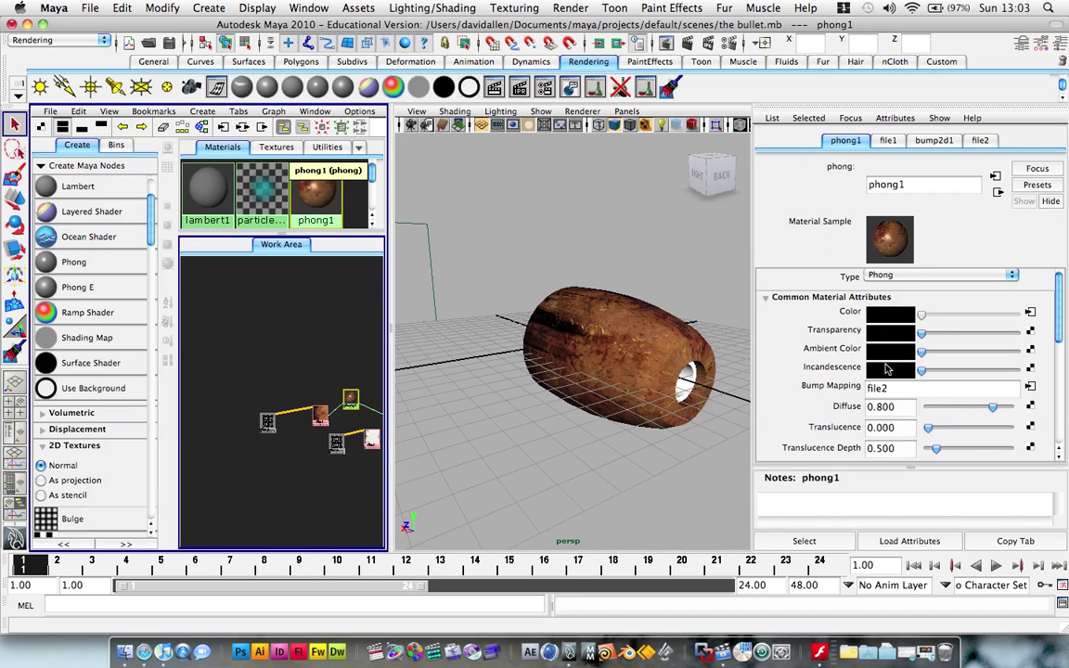
{"action": "scroll", "coordinate": [880, 370], "scroll_direction": "down", "scroll_amount": 5}
{"action": "scroll", "coordinate": [882, 381], "scroll_direction": "up", "scroll_amount": 2}
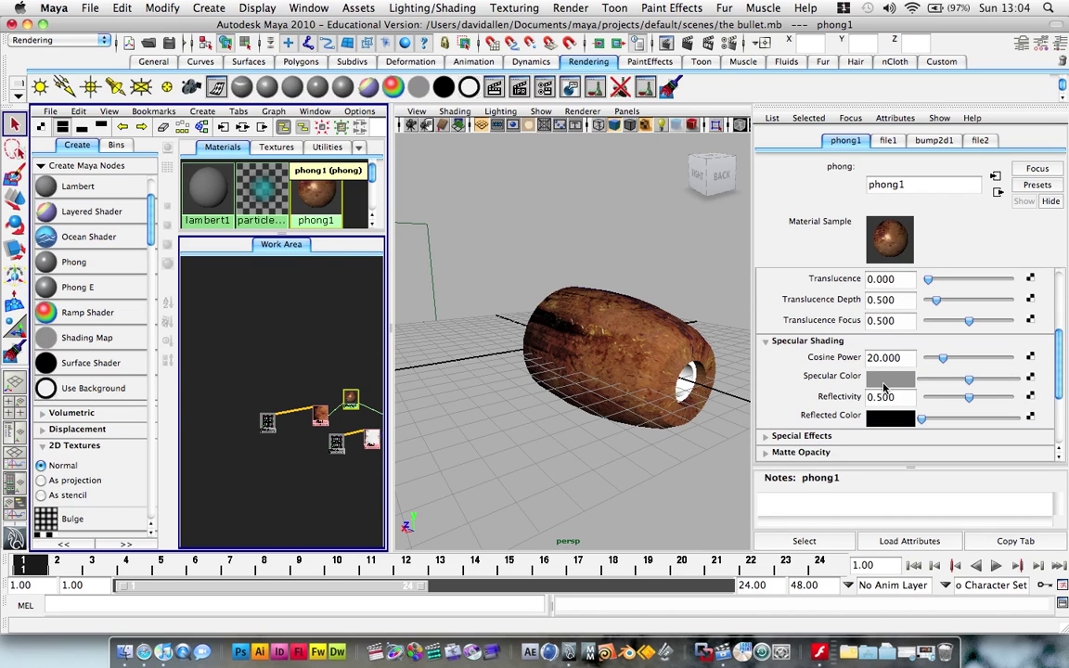
{"action": "left_click", "coordinate": [884, 381]}
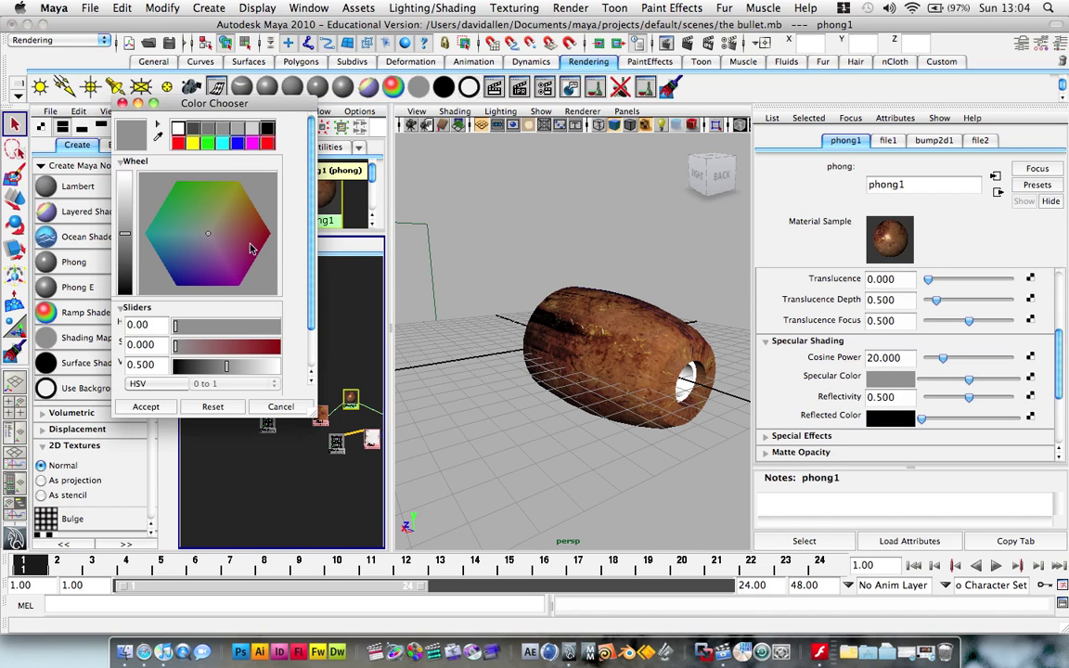
{"action": "left_click_drag", "start_coordinate": [216, 238], "coordinate": [227, 221]}
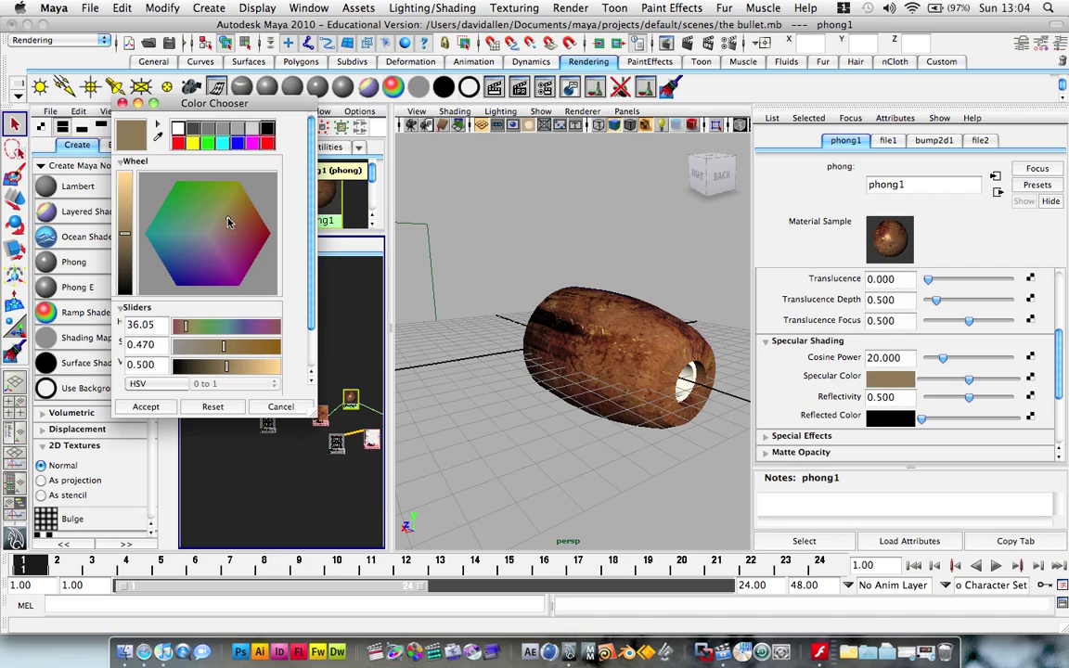
{"action": "left_click", "coordinate": [122, 103]}
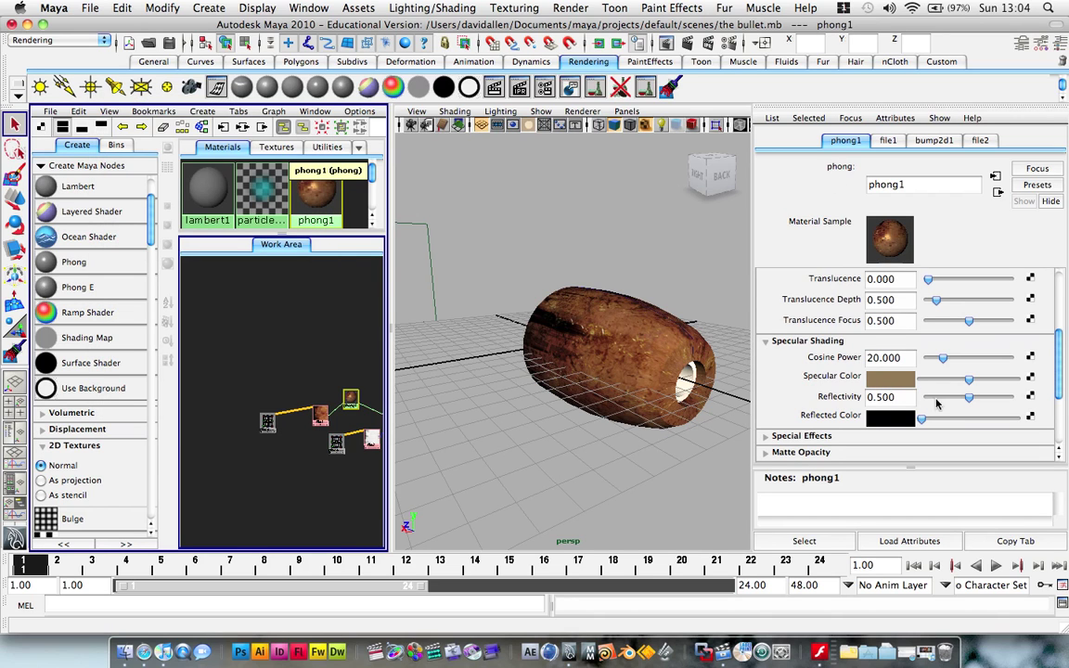
Step: Raise phong1's Reflectivity to 0.615 and map its Reflected Color with a new 2D File texture
{"action": "left_click_drag", "start_coordinate": [967, 399], "coordinate": [976, 399]}
{"action": "left_click", "coordinate": [1028, 420]}
{"action": "left_click", "coordinate": [438, 197]}
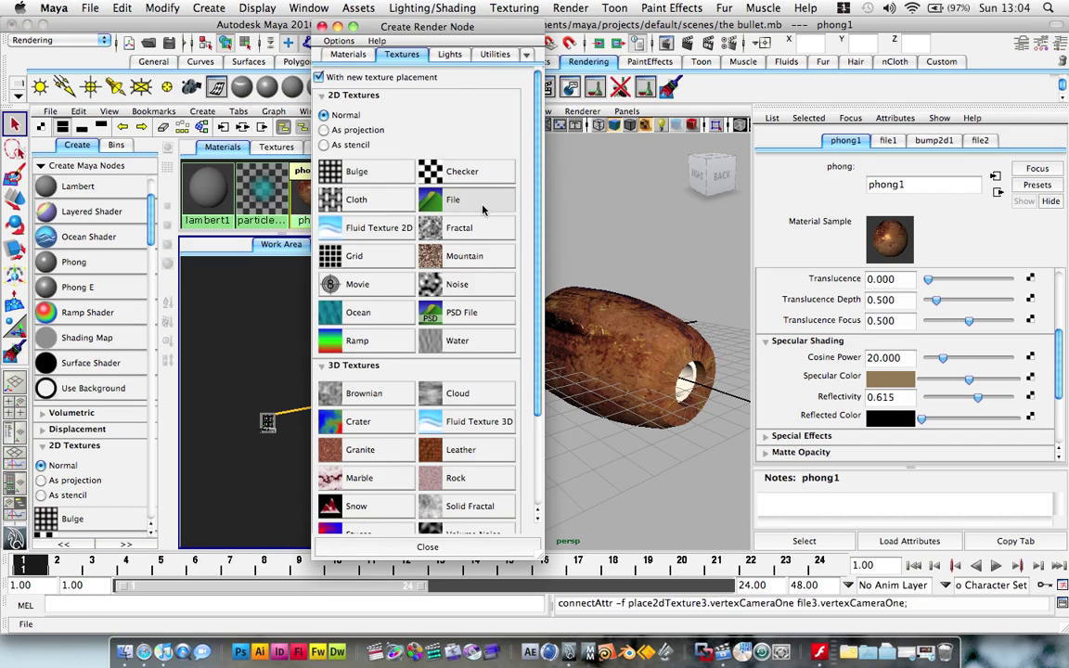
{"action": "left_click", "coordinate": [538, 234]}
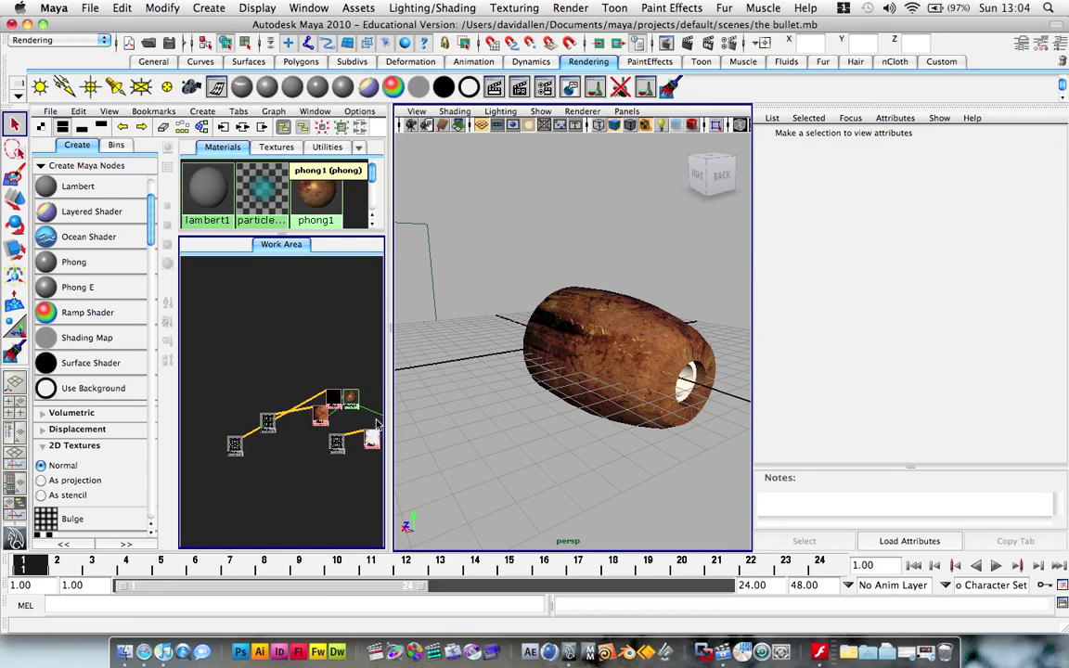
Step: Move the new file texture node and its 2D placement node clear of the other nodes in the phong1 network
{"action": "key", "text": "space"}
{"action": "scroll", "coordinate": [372, 438], "scroll_direction": "up", "scroll_amount": 5}
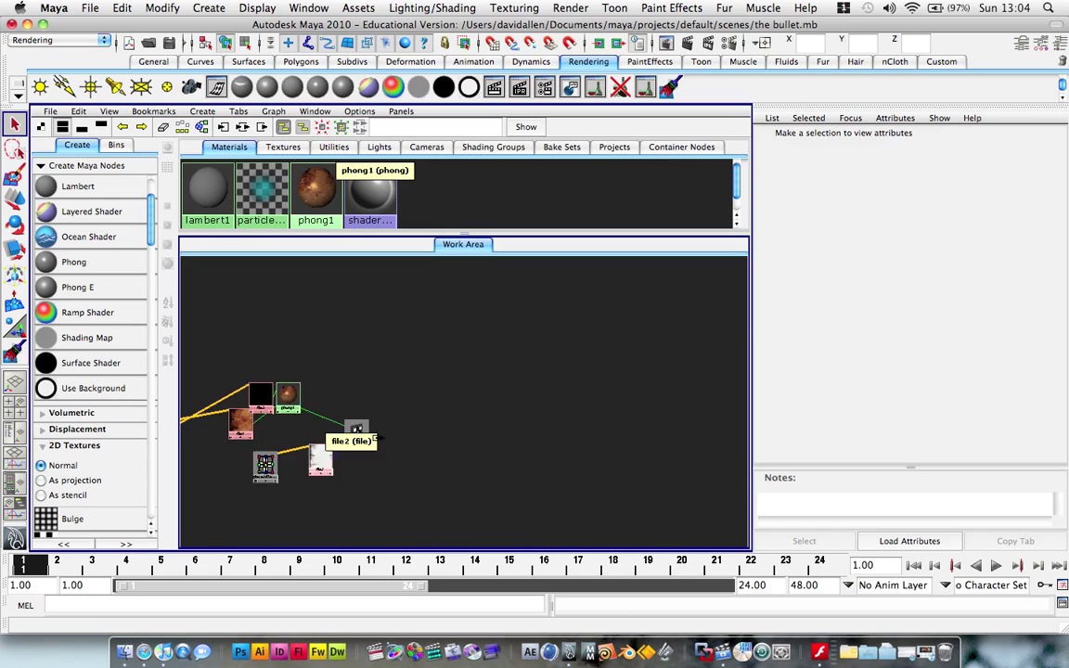
{"action": "key", "text": "space"}
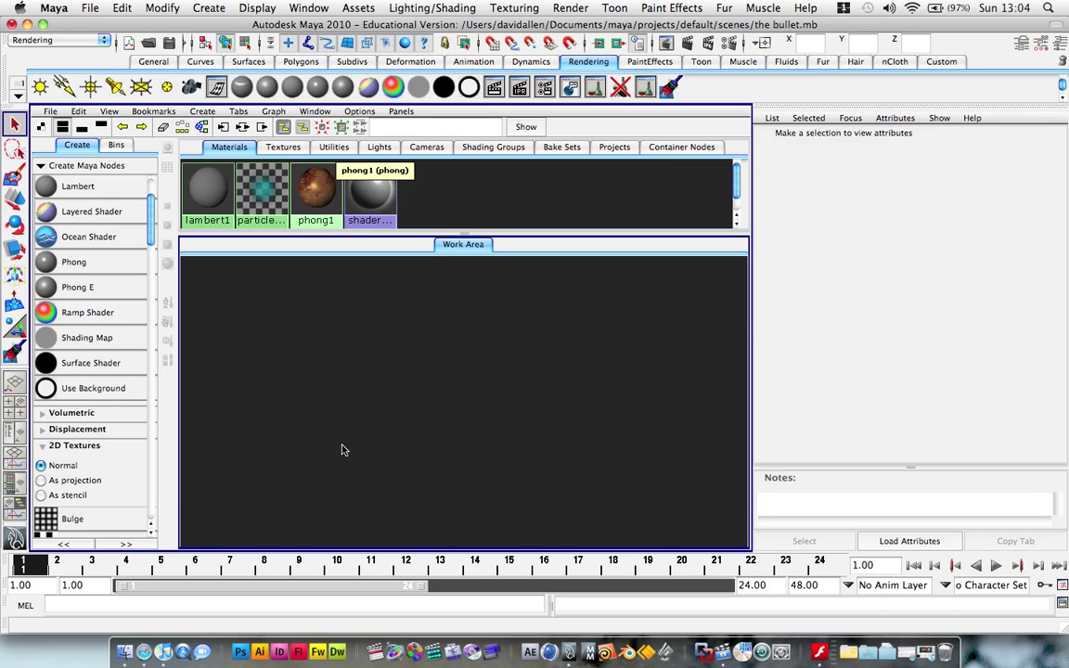
{"action": "scroll", "coordinate": [340, 448], "scroll_direction": "down", "scroll_amount": 5}
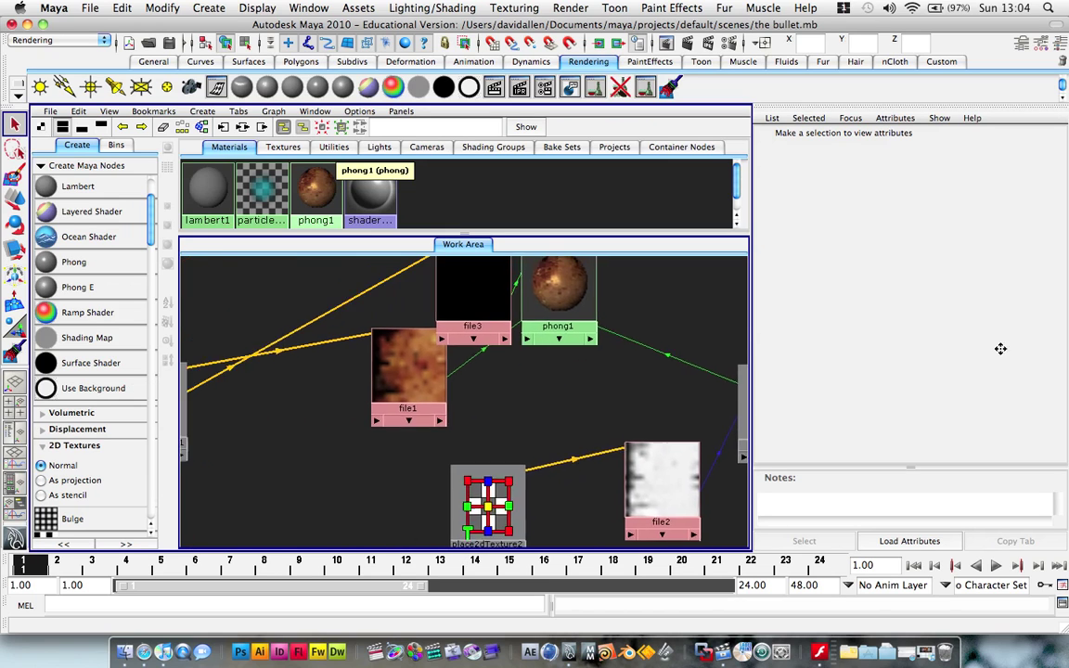
{"action": "left_click_drag", "start_coordinate": [495, 291], "coordinate": [322, 282]}
{"action": "left_click", "coordinate": [322, 282]}
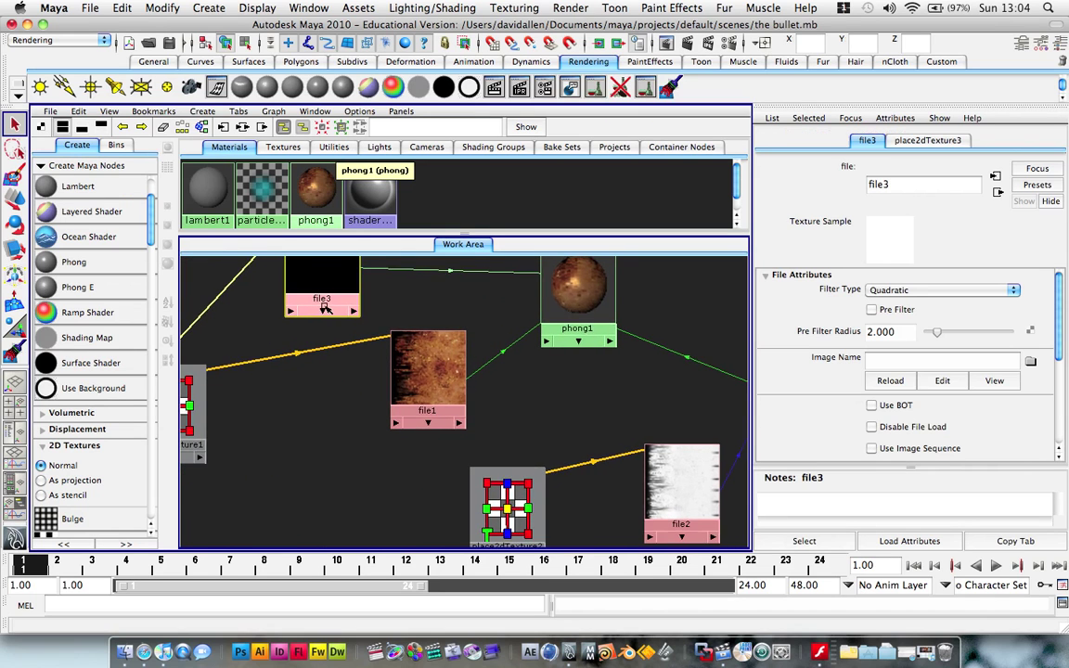
{"action": "left_click_drag", "start_coordinate": [192, 475], "coordinate": [243, 302]}
{"action": "left_click", "coordinate": [371, 322]}
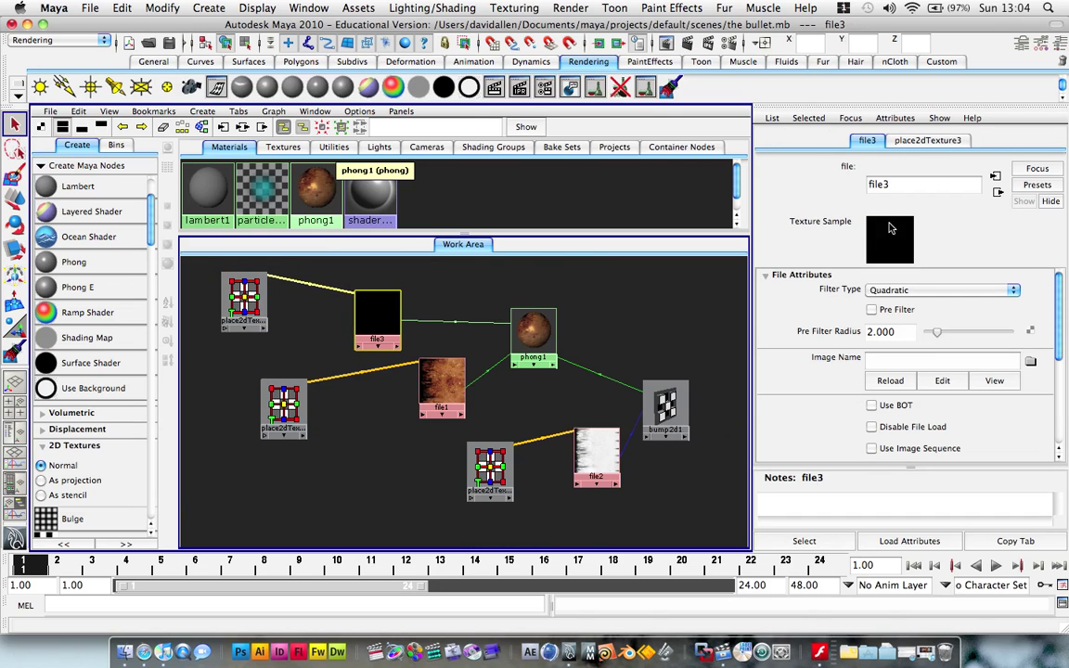
Step: Load Reflection.jpg from the Maps/Reflections folder as the image of the file3 texture
{"action": "left_click", "coordinate": [1029, 362]}
{"action": "scroll", "coordinate": [473, 241], "scroll_direction": "down", "scroll_amount": 2}
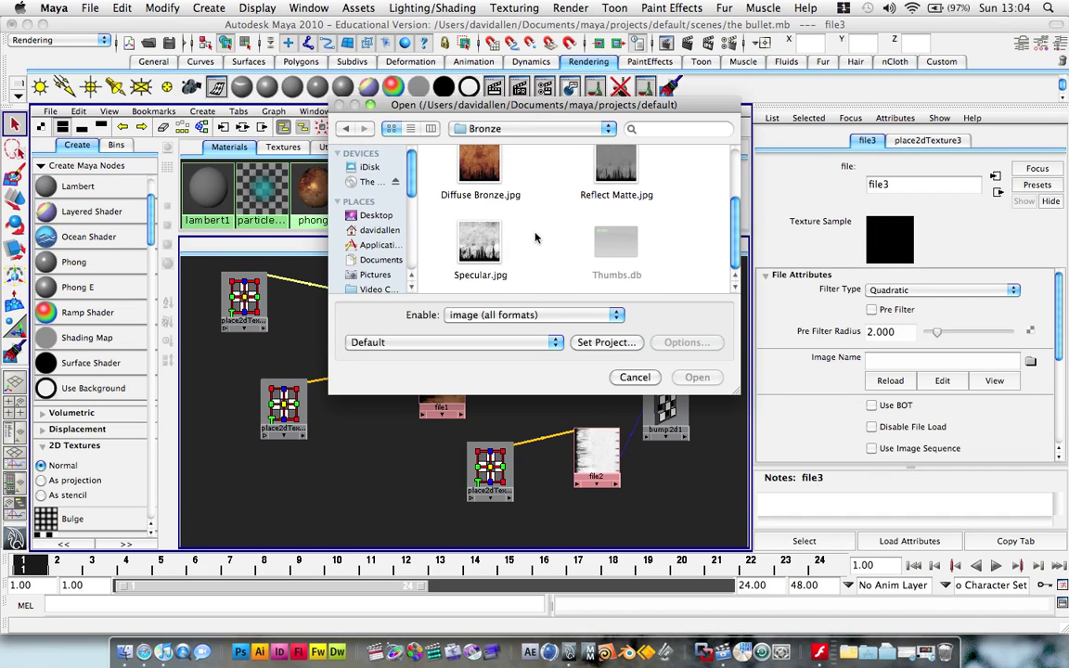
{"action": "key", "text": "super+3"}
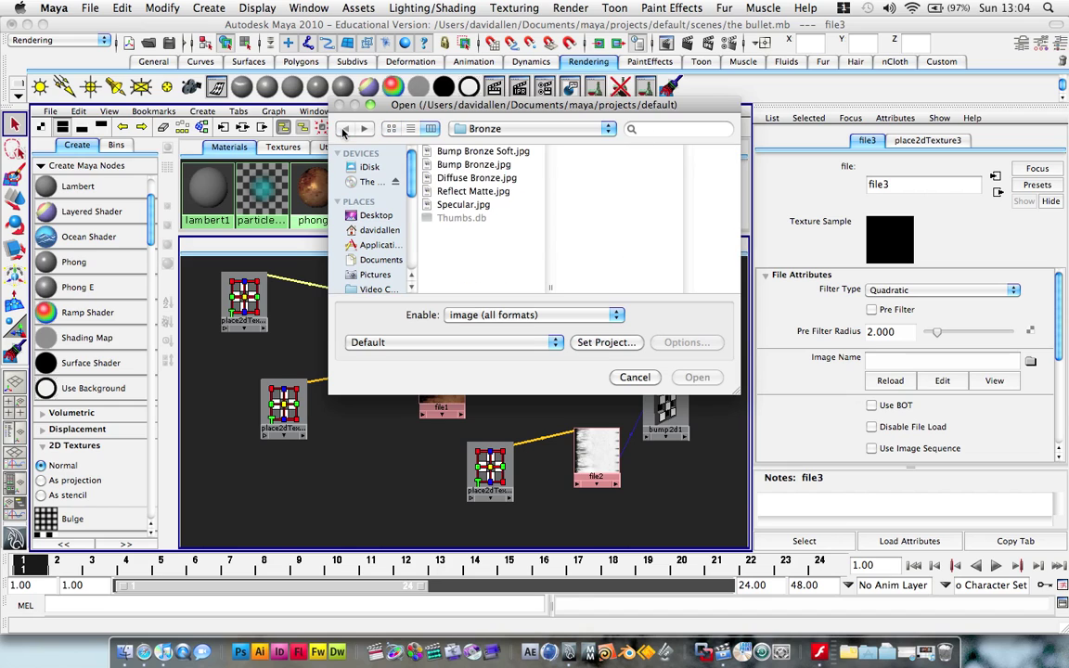
{"action": "left_click", "coordinate": [482, 129]}
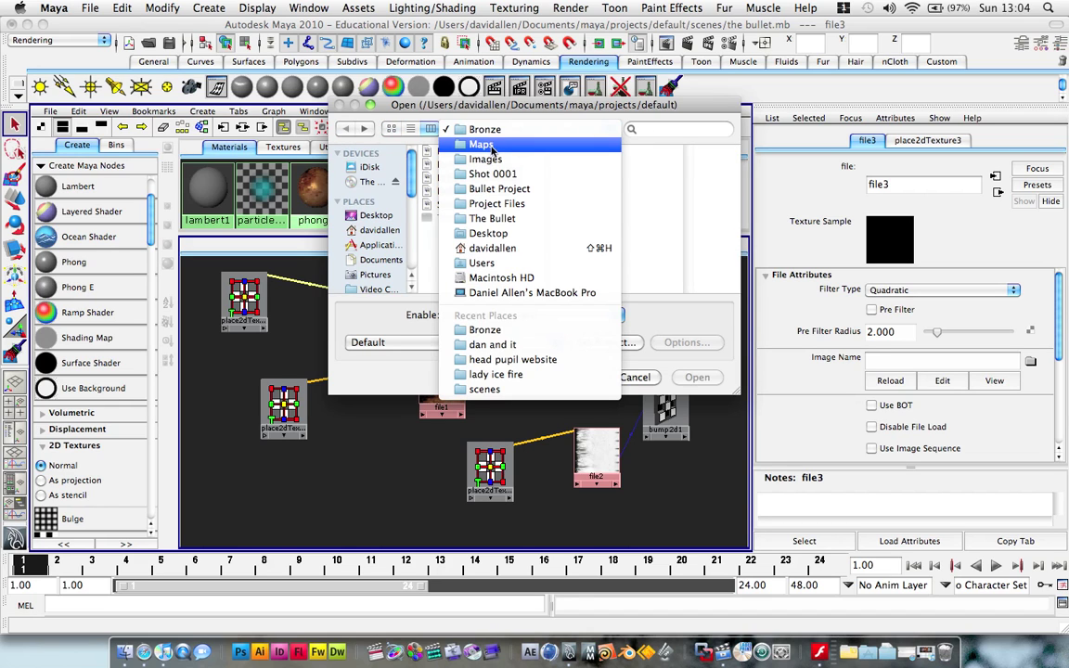
{"action": "left_click", "coordinate": [495, 162]}
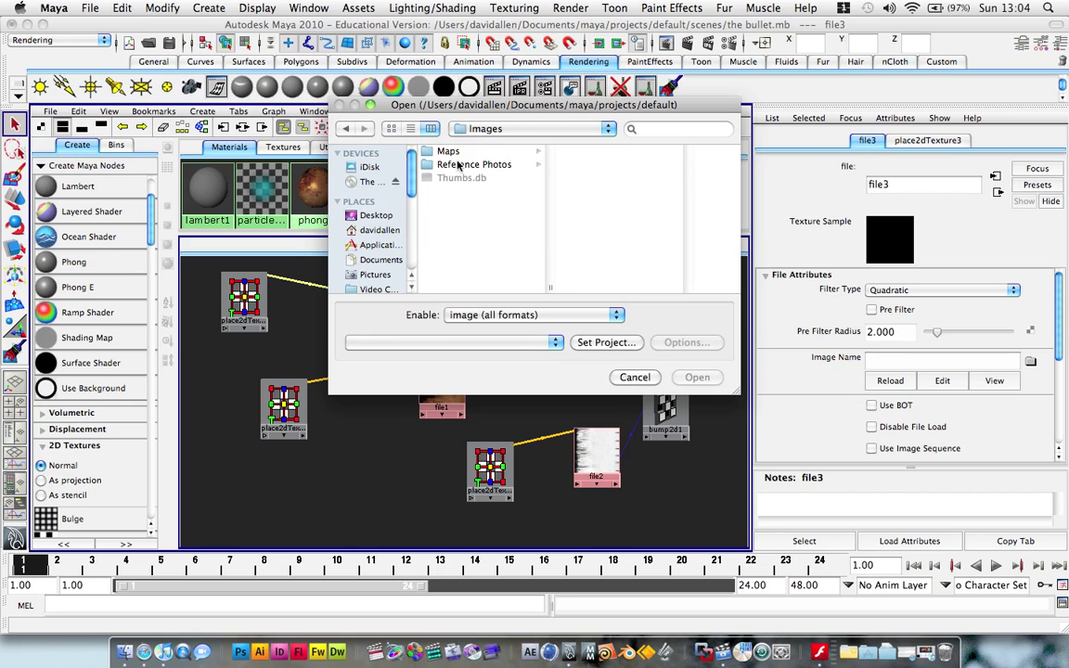
{"action": "left_click", "coordinate": [457, 164]}
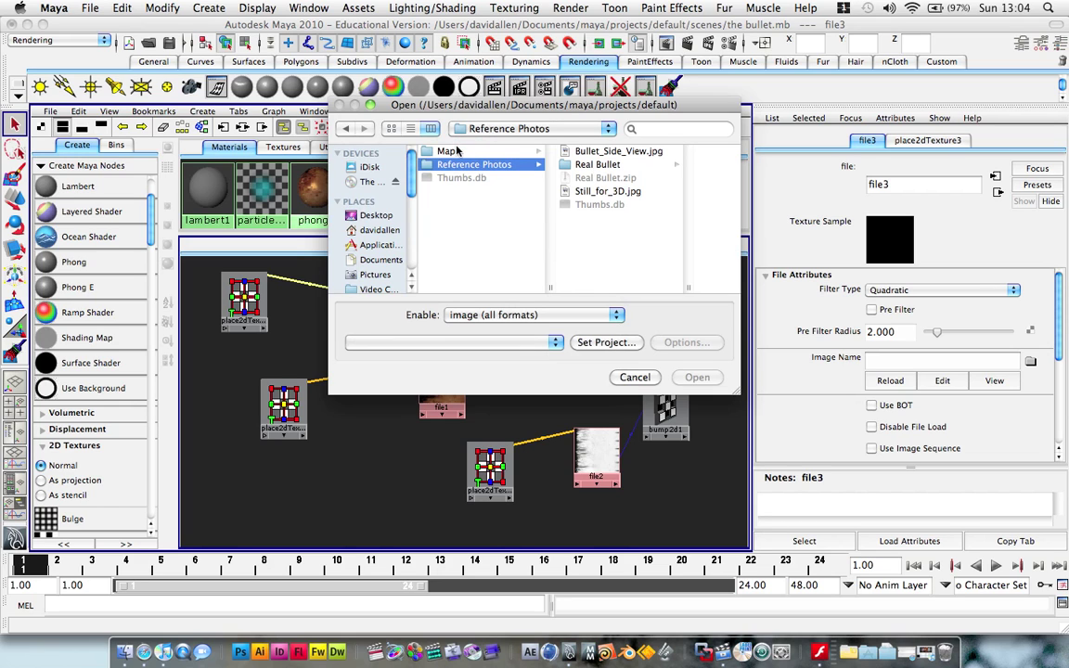
{"action": "left_click", "coordinate": [460, 128]}
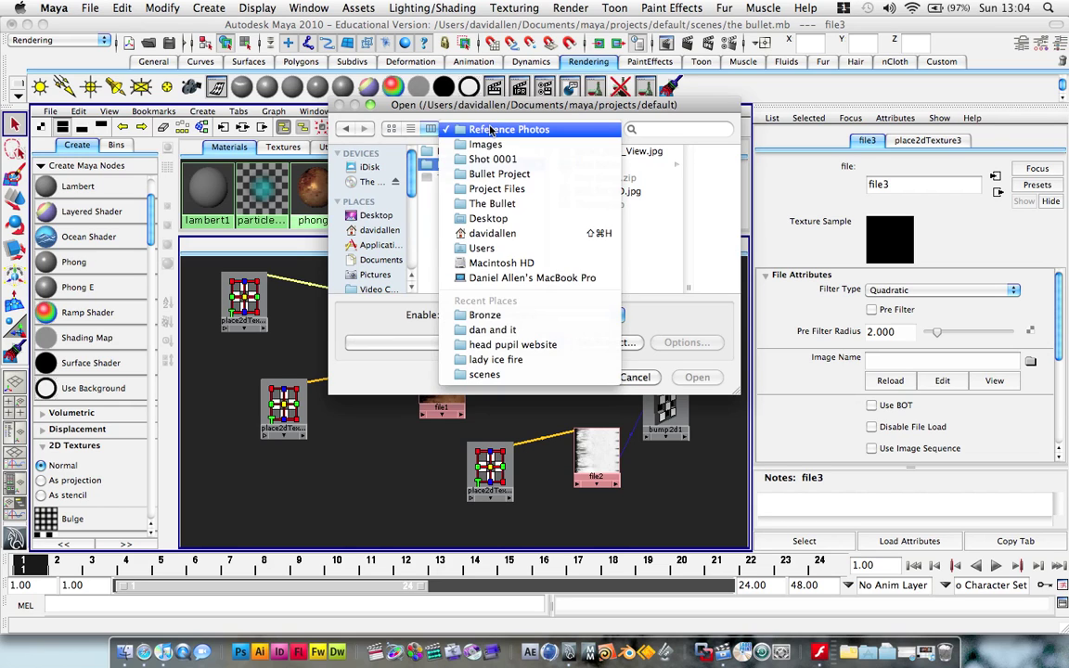
{"action": "left_click", "coordinate": [394, 147]}
{"action": "left_click", "coordinate": [447, 151]}
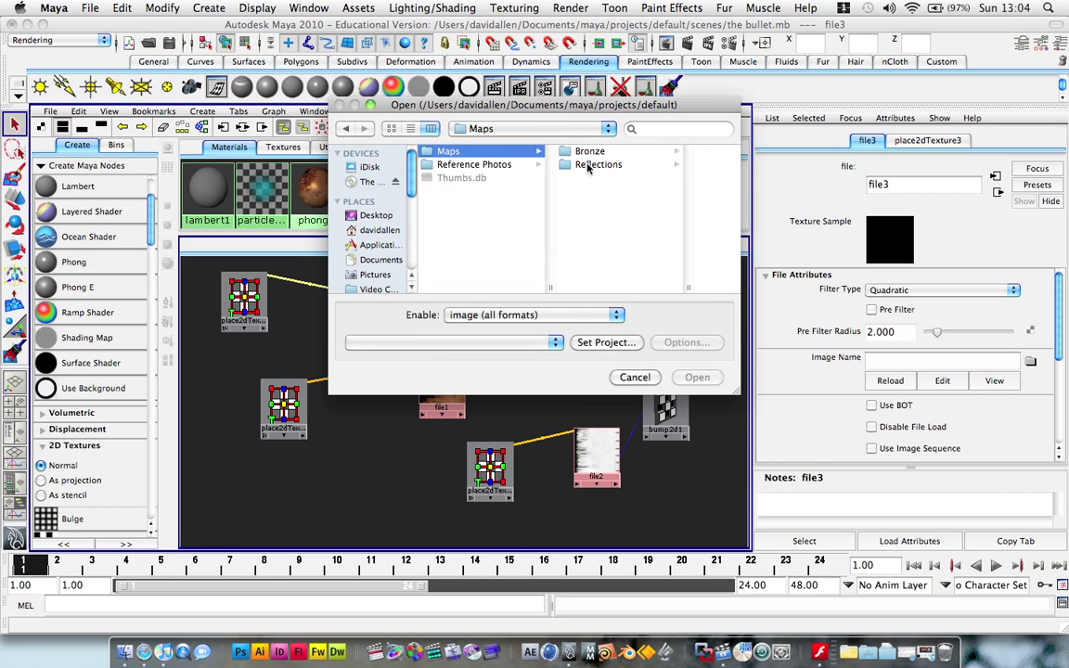
{"action": "left_click", "coordinate": [584, 165]}
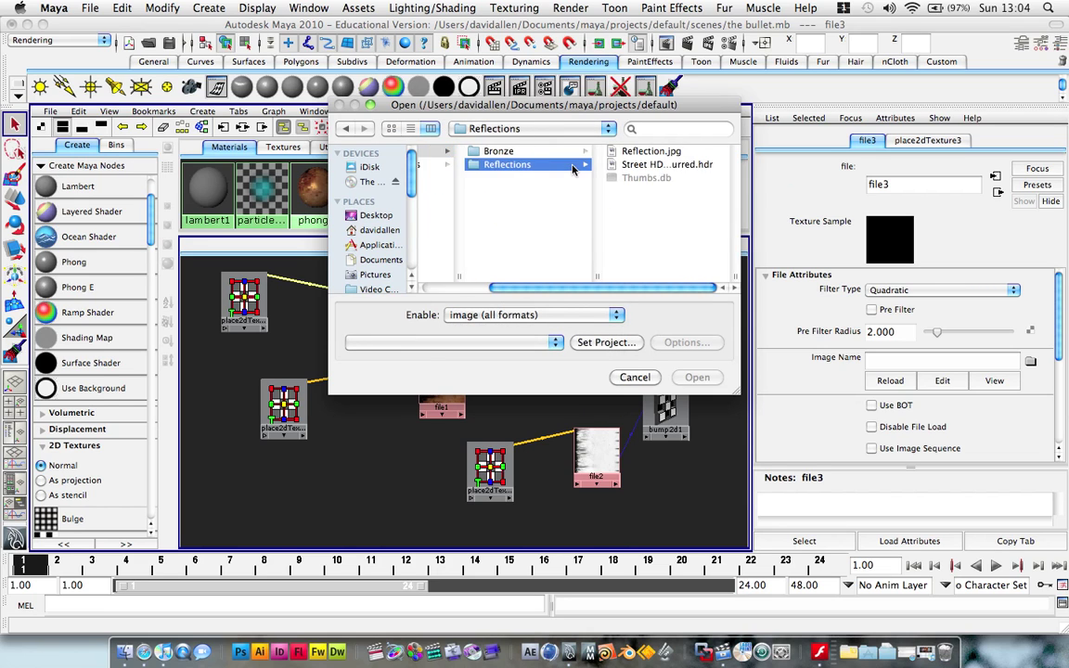
{"action": "left_click", "coordinate": [650, 151]}
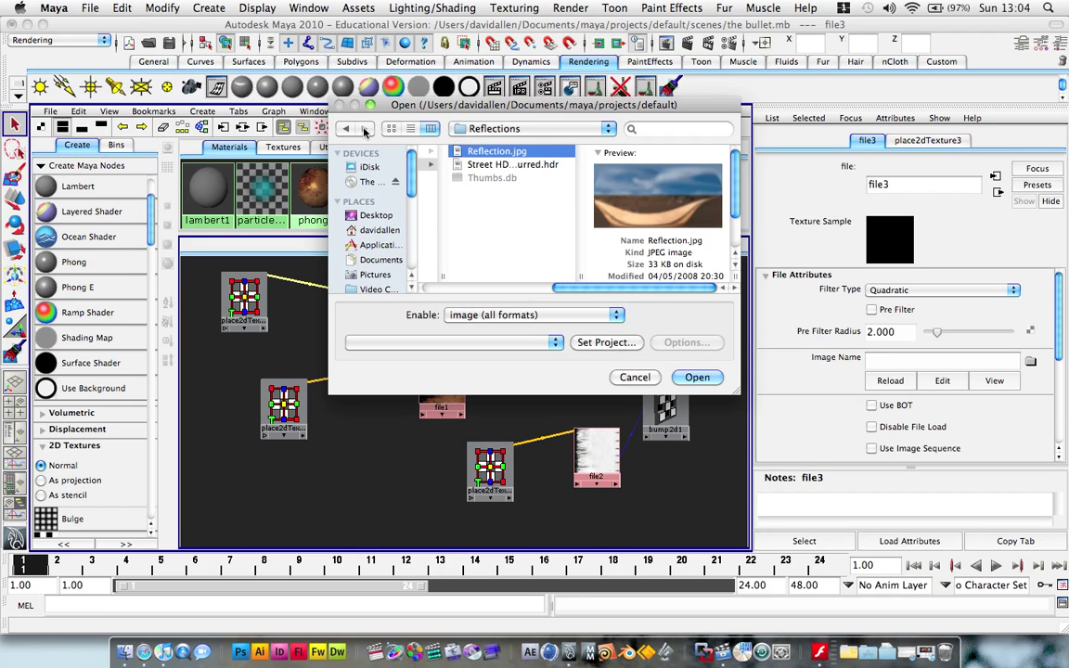
{"action": "left_click", "coordinate": [697, 377]}
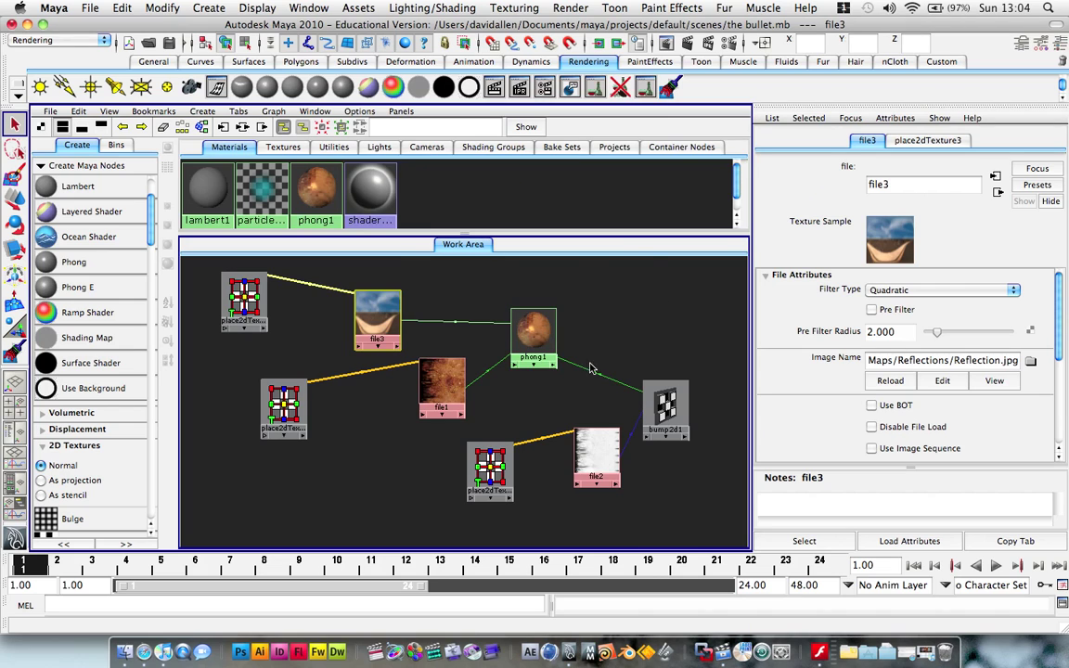
Step: Render the current frame to check the reflection map on the bullet tip, and close the render
{"action": "middle_click_drag", "start_coordinate": [534, 331], "coordinate": [603, 353]}
{"action": "left_click", "coordinate": [497, 89]}
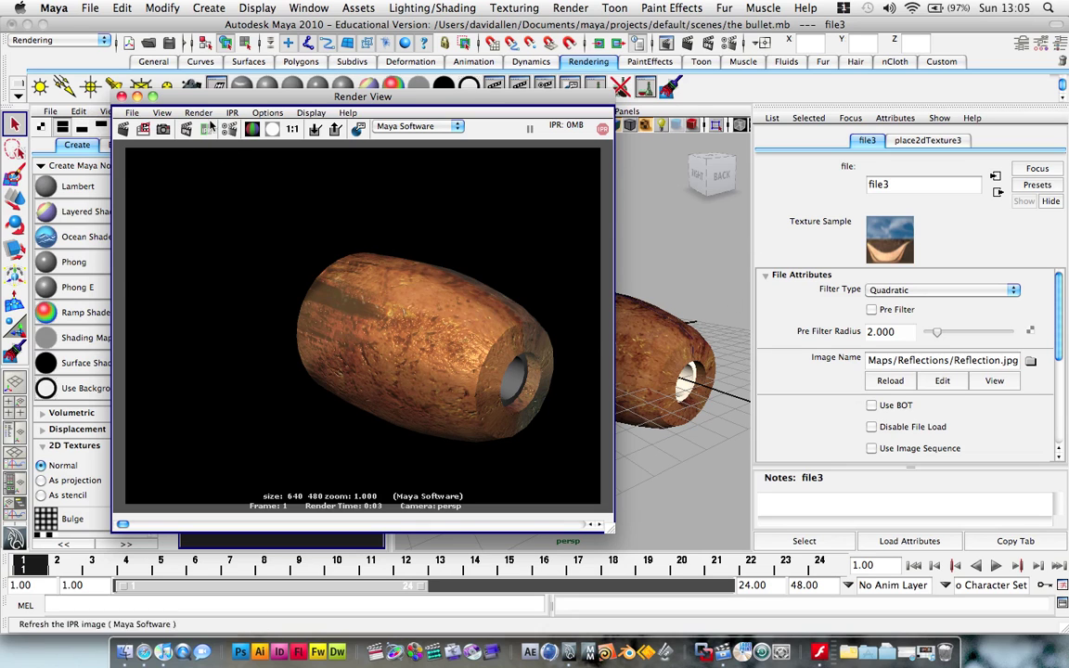
{"action": "left_click", "coordinate": [121, 96]}
Step: Lower phong1's Reflectivity to 0.239 and raise its Cosine Power to about 66.7
{"action": "key", "text": "space"}
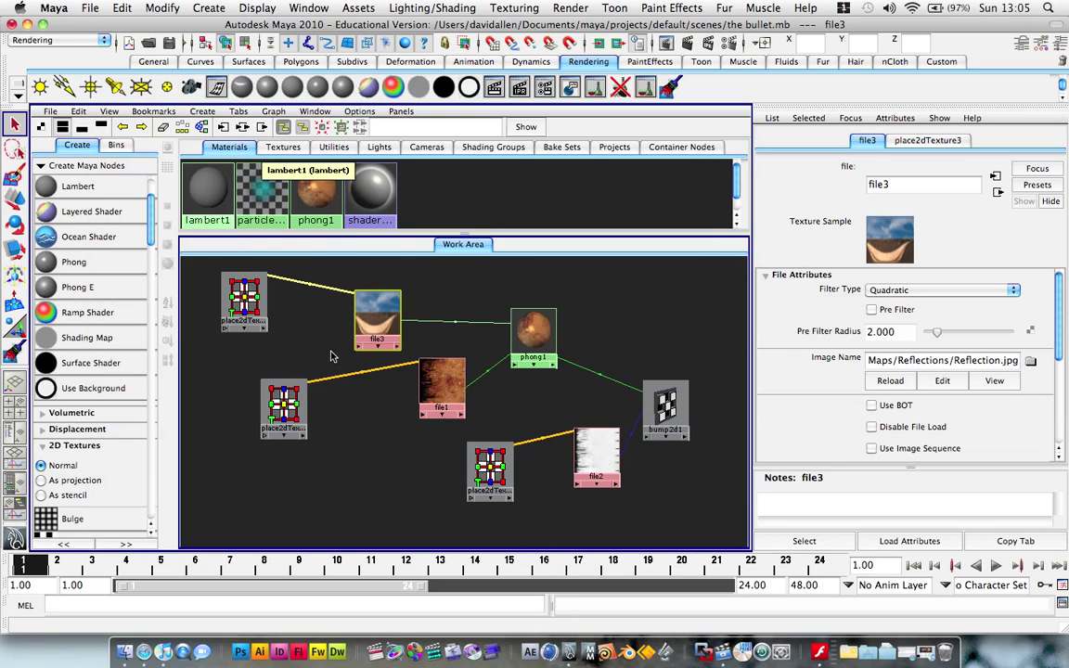
{"action": "left_click", "coordinate": [534, 329]}
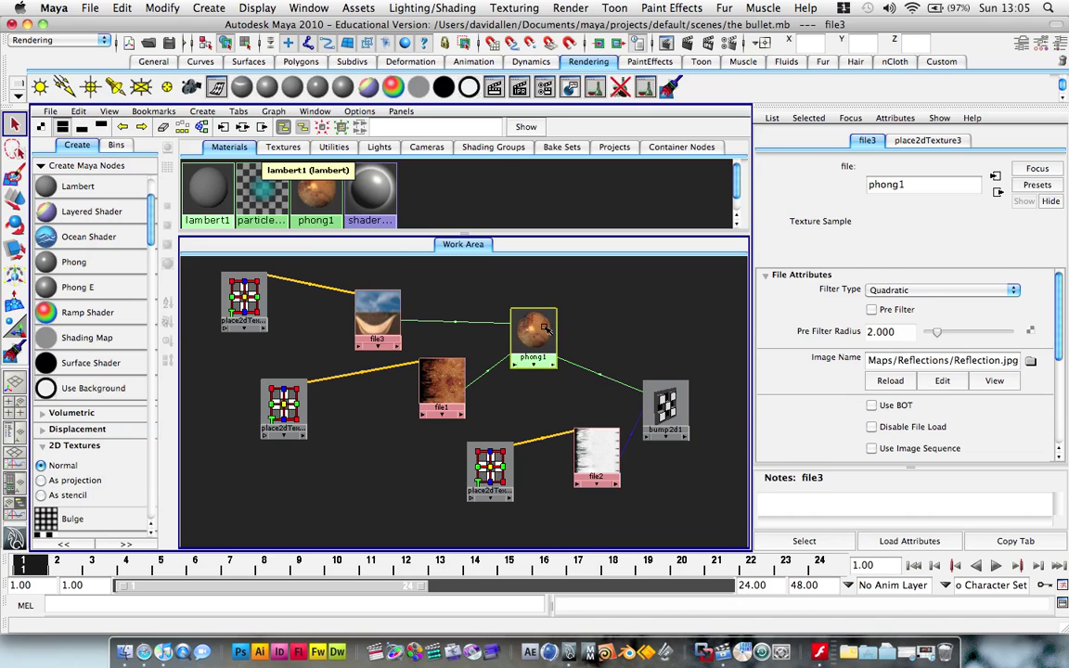
{"action": "scroll", "coordinate": [977, 399], "scroll_direction": "down", "scroll_amount": 2}
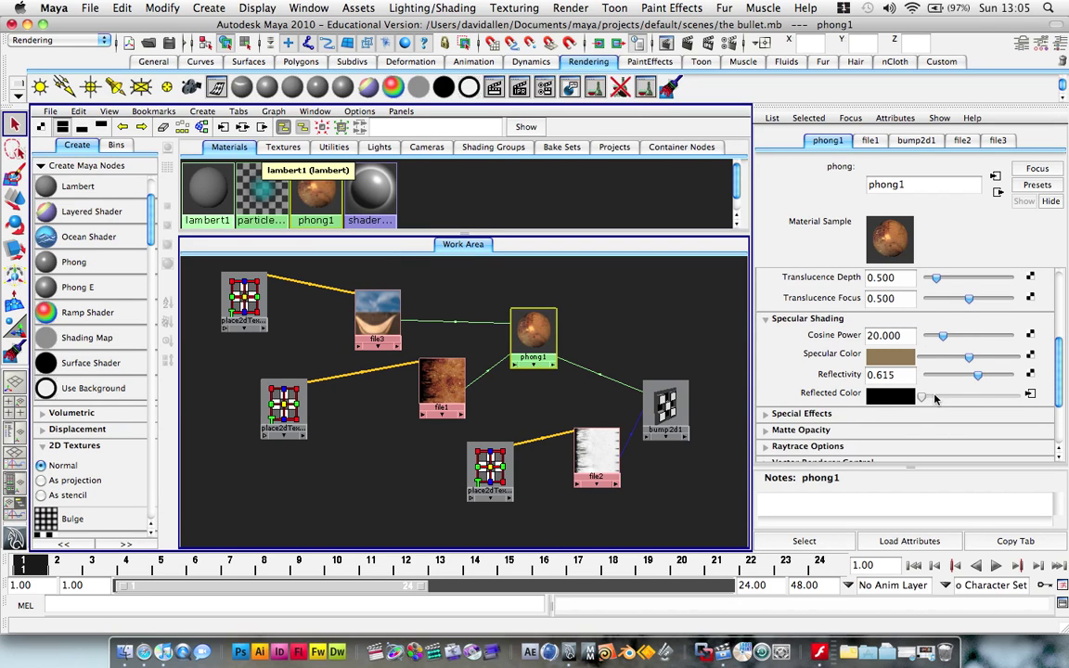
{"action": "left_click_drag", "start_coordinate": [978, 375], "coordinate": [949, 376]}
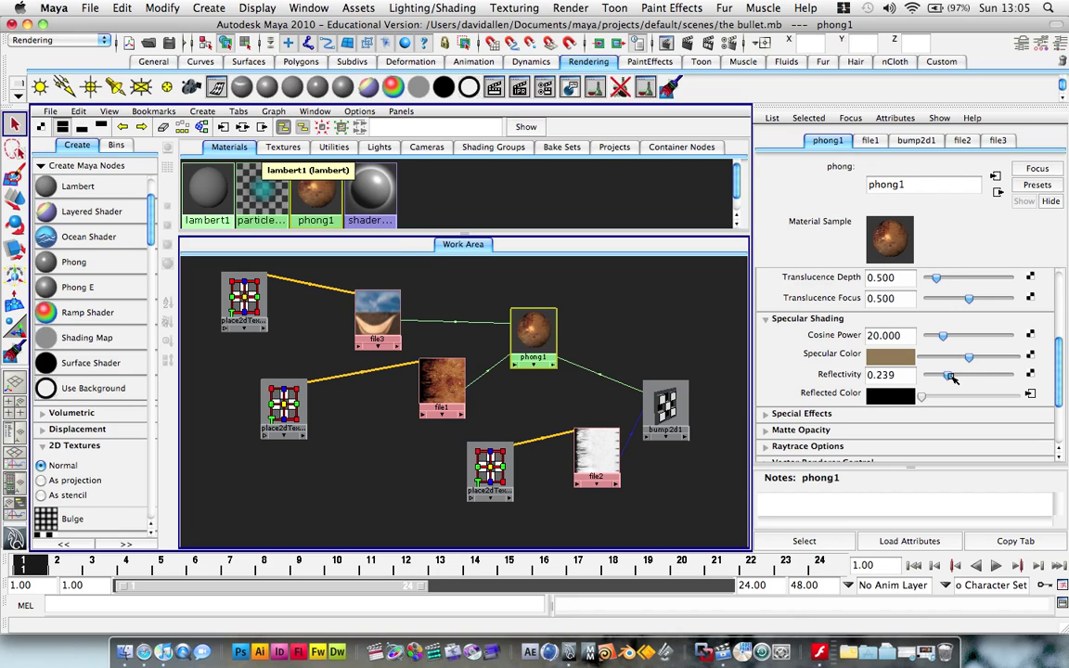
{"action": "left_click_drag", "start_coordinate": [942, 339], "coordinate": [986, 336]}
{"action": "scroll", "coordinate": [942, 329], "scroll_direction": "up", "scroll_amount": 3}
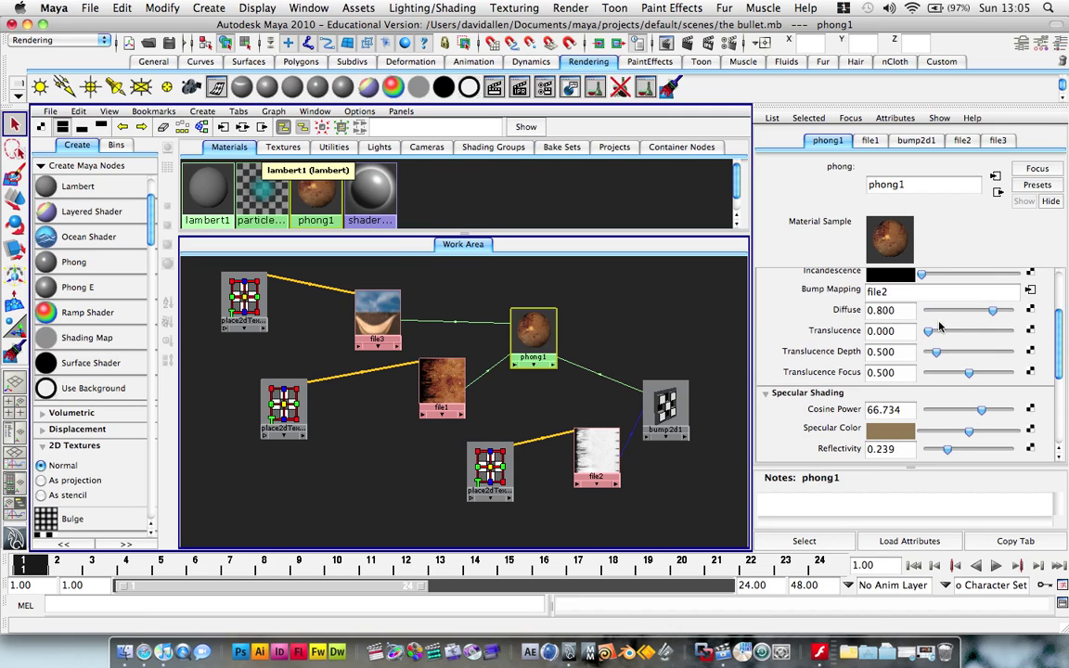
{"action": "scroll", "coordinate": [863, 345], "scroll_direction": "up", "scroll_amount": 4}
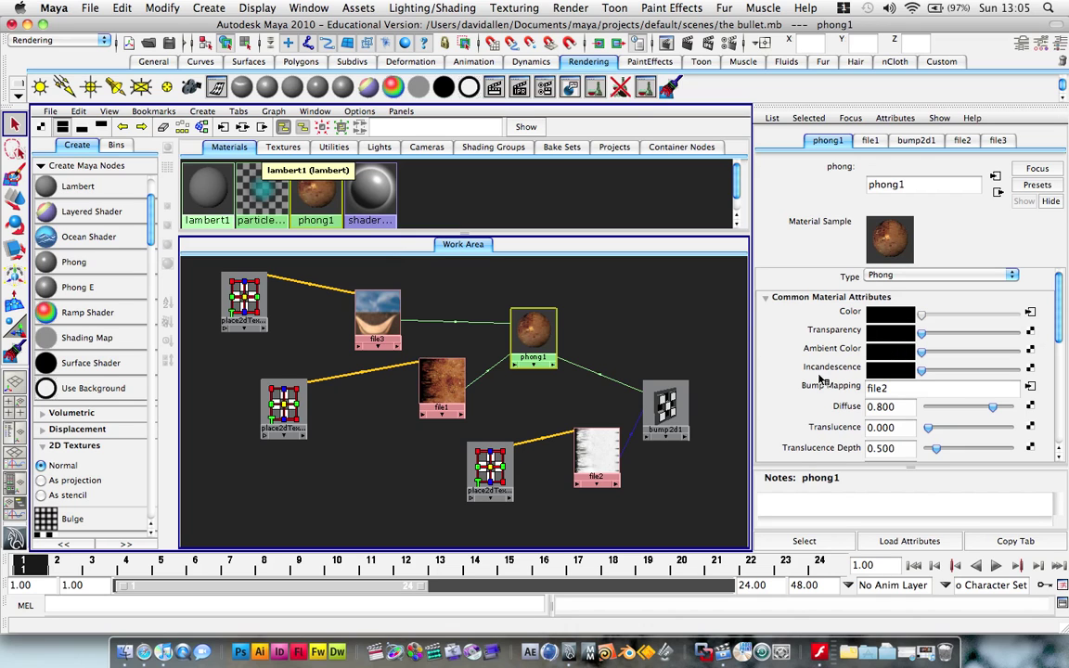
{"action": "scroll", "coordinate": [815, 394], "scroll_direction": "down", "scroll_amount": 1}
{"action": "scroll", "coordinate": [814, 394], "scroll_direction": "down", "scroll_amount": 5}
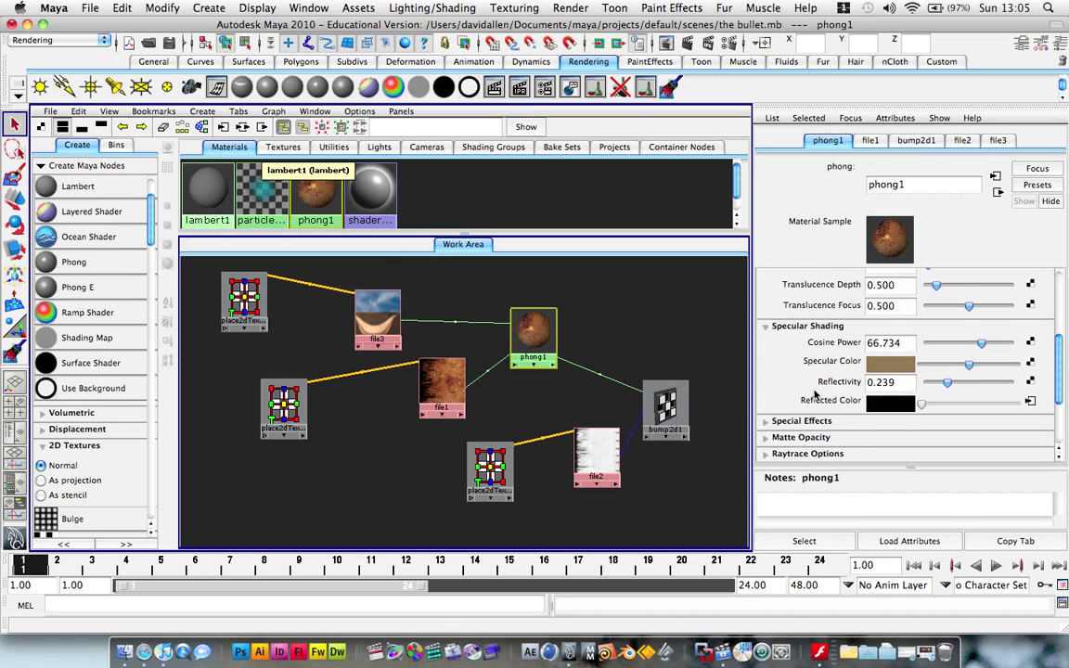
{"action": "scroll", "coordinate": [815, 394], "scroll_direction": "down", "scroll_amount": 6}
{"action": "scroll", "coordinate": [815, 395], "scroll_direction": "up", "scroll_amount": 10}
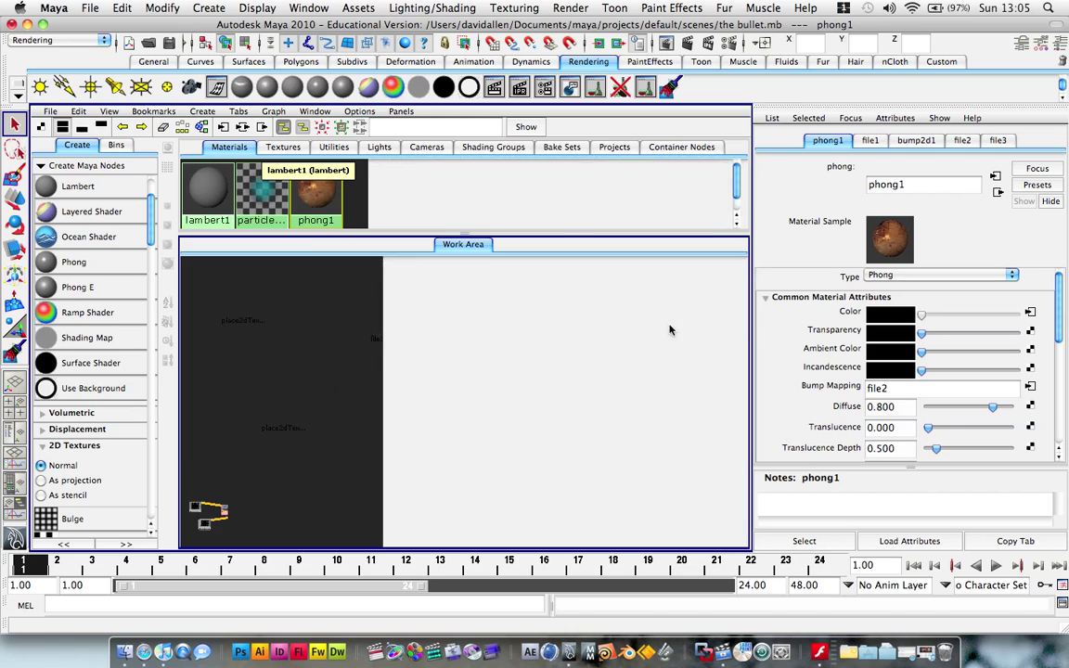
Step: Select the bullet tip surface and render the current frame with the weaker reflection and tighter highlight
{"action": "left_click", "coordinate": [603, 353]}
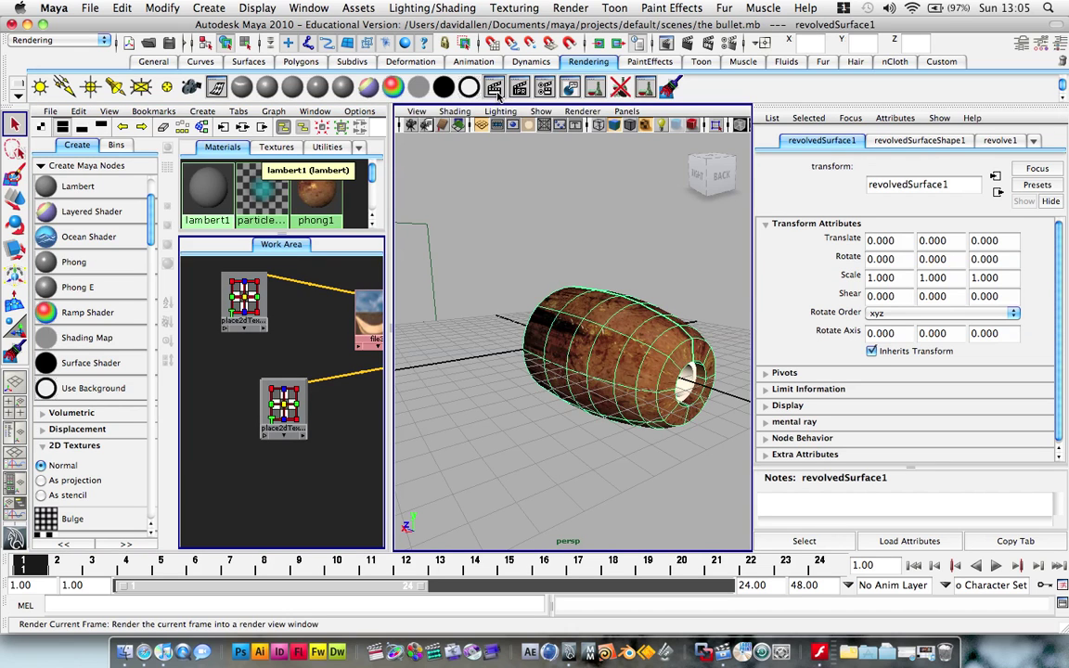
{"action": "left_click", "coordinate": [496, 91]}
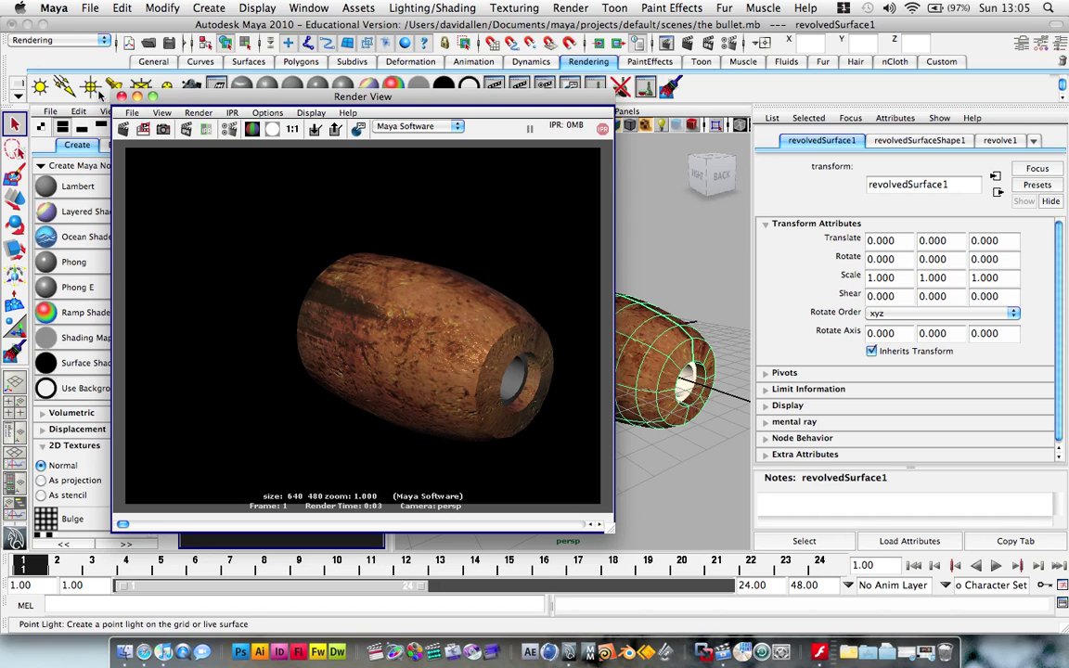
Step: Close the render, deselect the model surfaces, and clear the shading network from the Hypershade work area
{"action": "left_click", "coordinate": [120, 97]}
{"action": "left_click", "coordinate": [564, 208]}
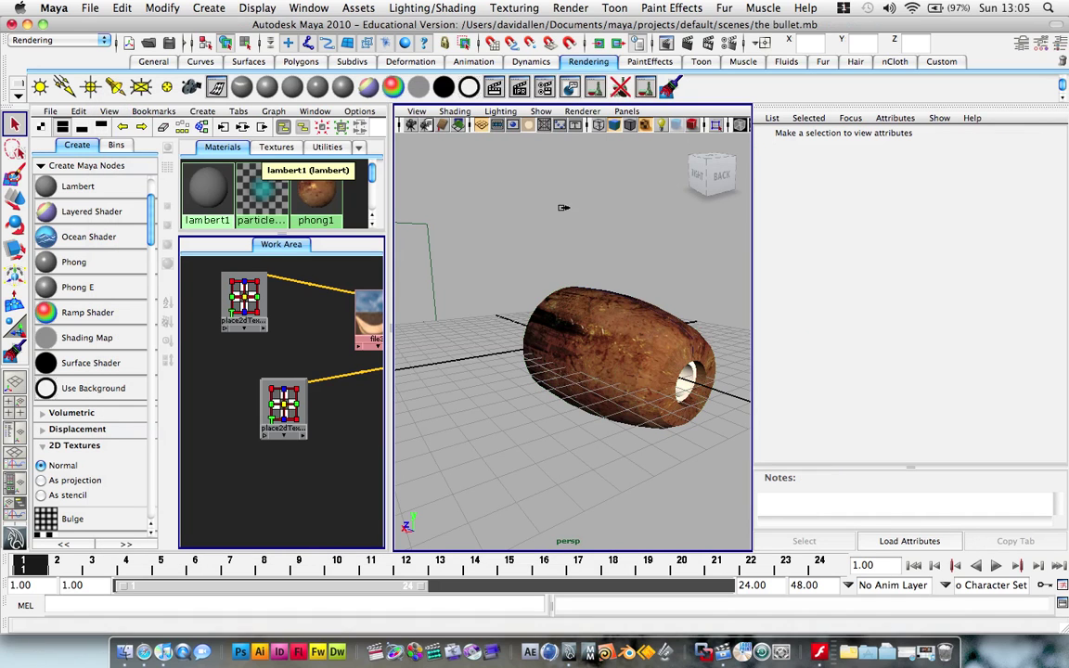
{"action": "left_click", "coordinate": [692, 378]}
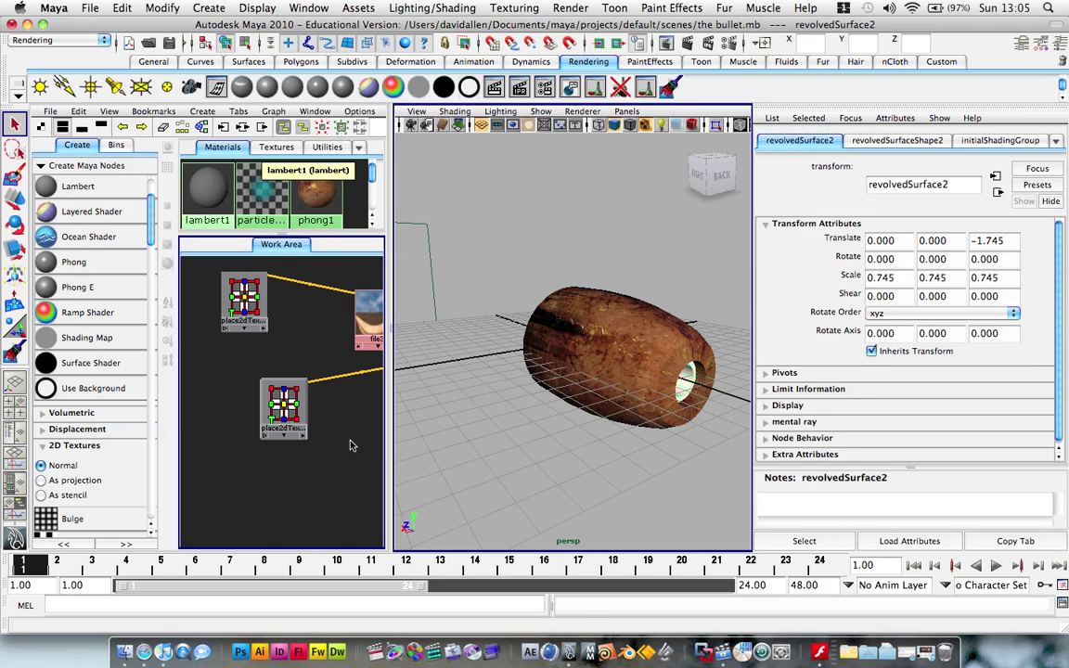
{"action": "left_click", "coordinate": [315, 403]}
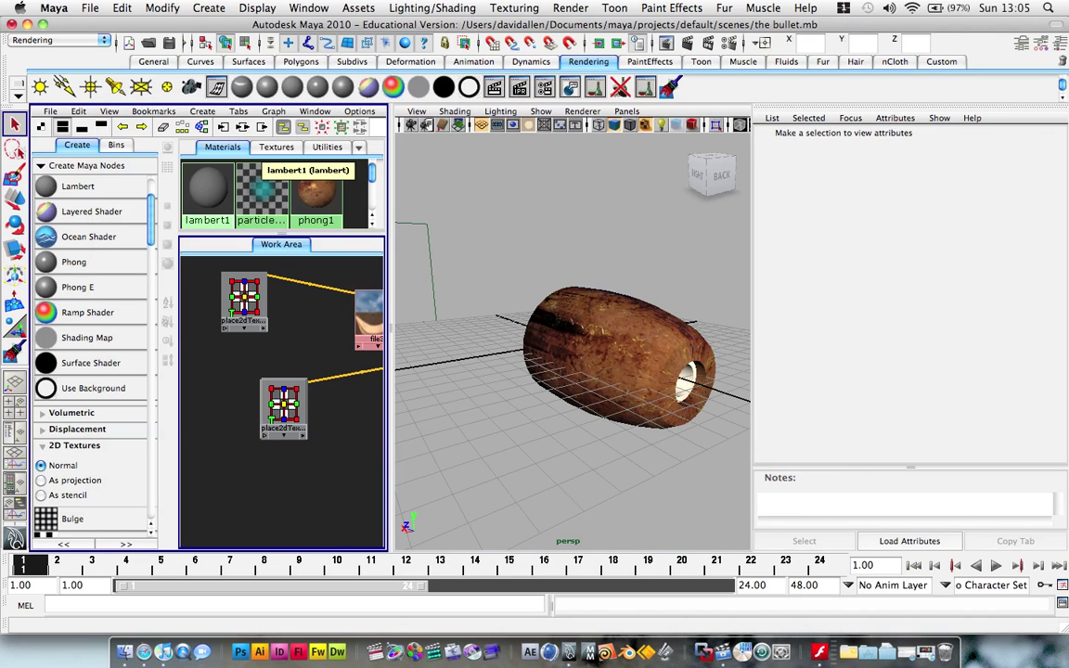
{"action": "left_click", "coordinate": [184, 130]}
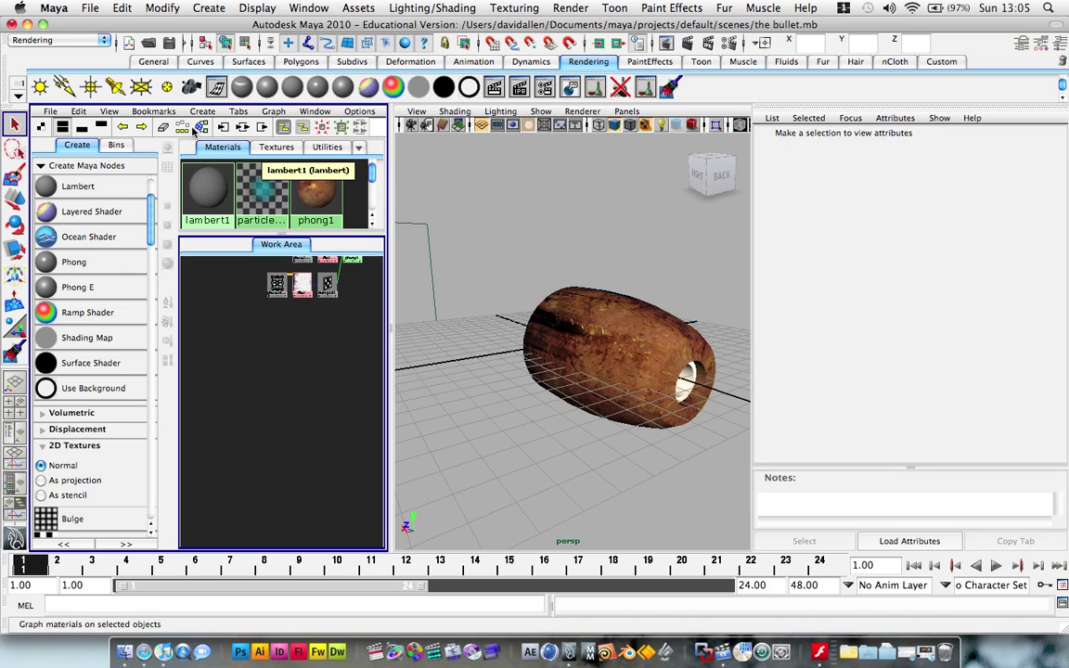
{"action": "left_click", "coordinate": [161, 126]}
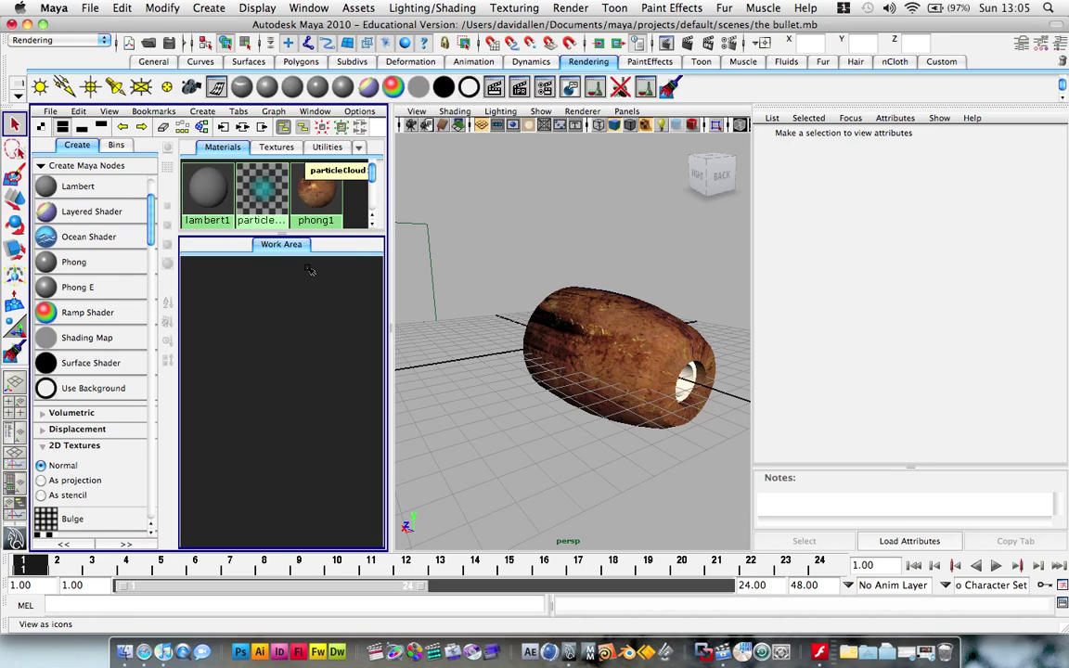
Step: Widen the Hypershade, select the bronze phong1 material and start renaming it with a name beginning "Bu"
{"action": "key", "text": "space"}
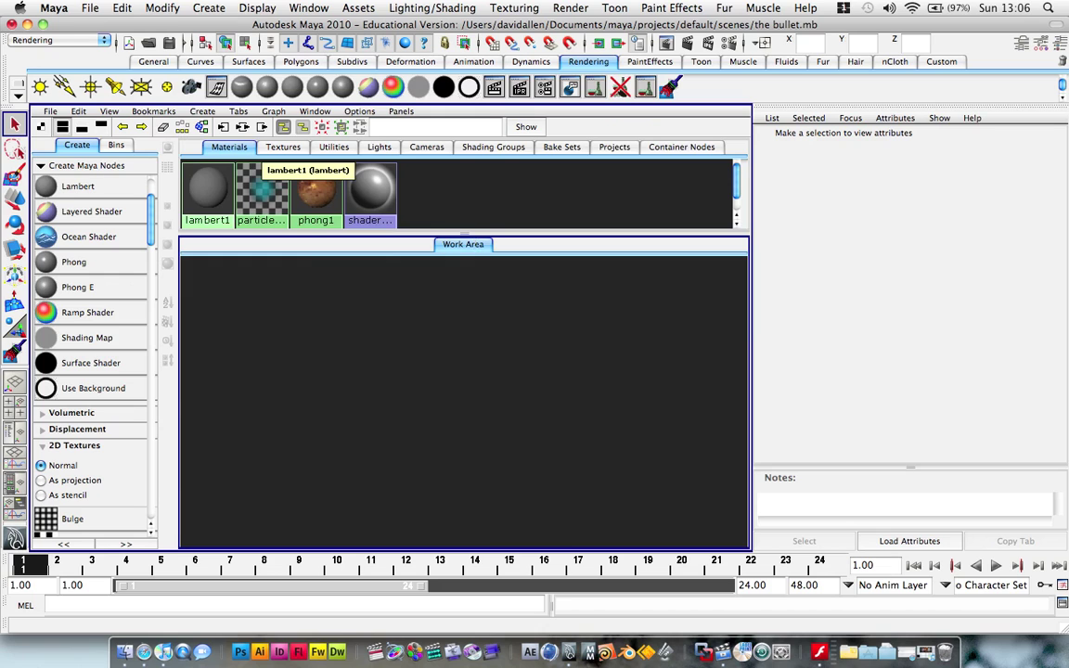
{"action": "left_click", "coordinate": [312, 225]}
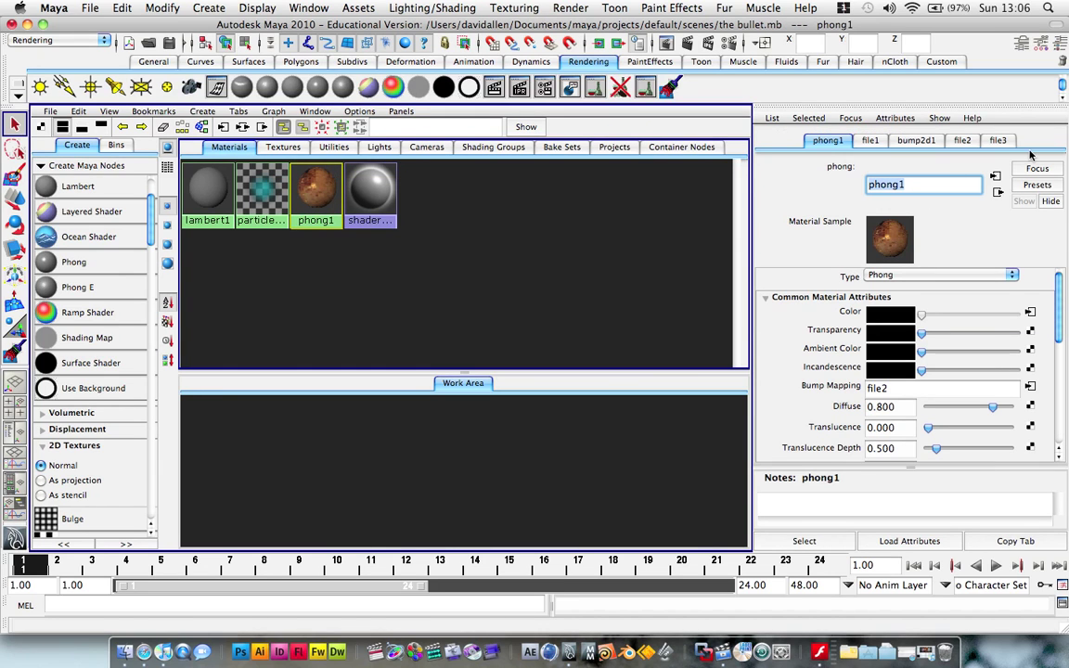
{"action": "type", "text": "Bu"}
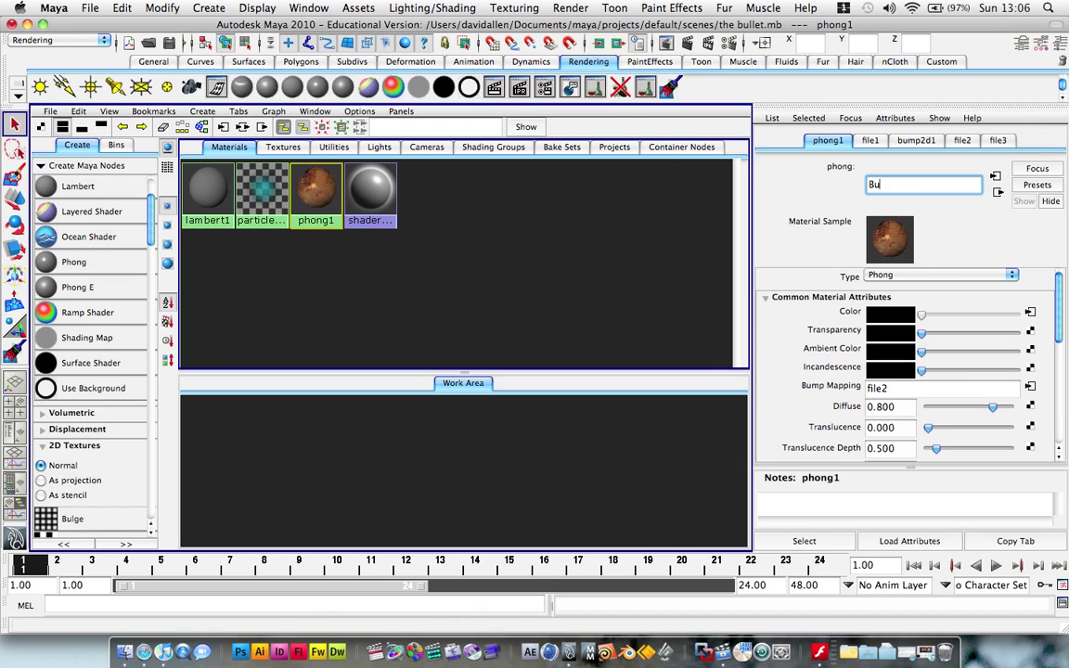